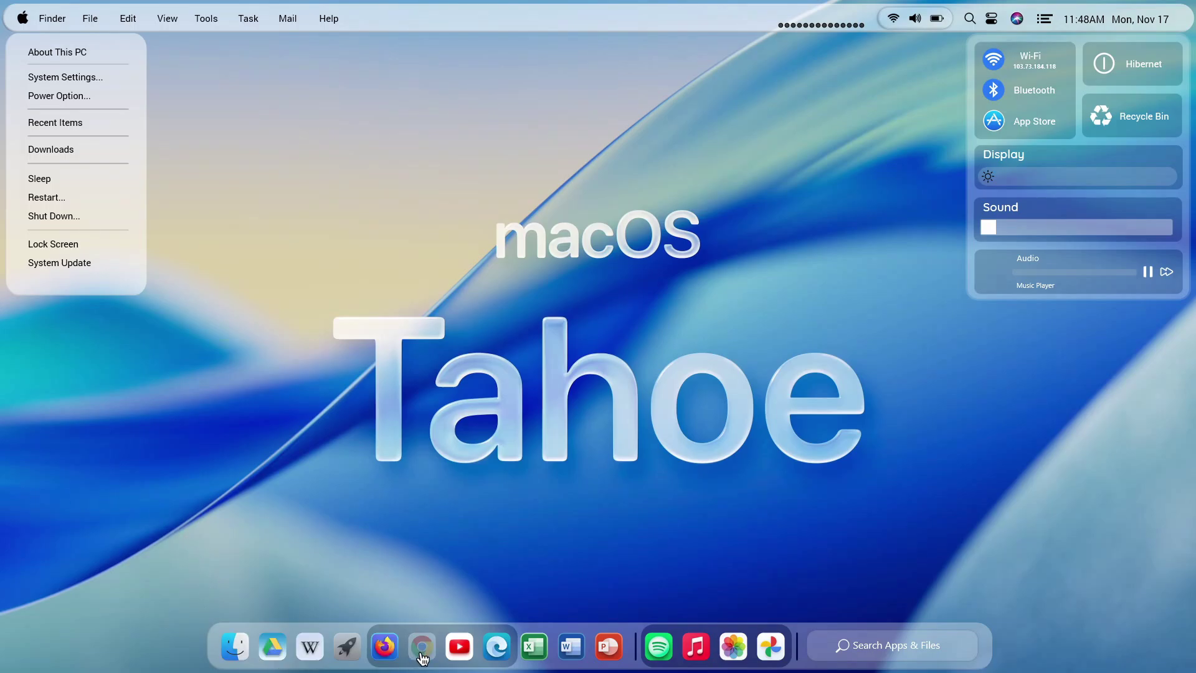
Close and reopen the Apple system menu and the control centre panel
click(22, 19)
click(22, 19)
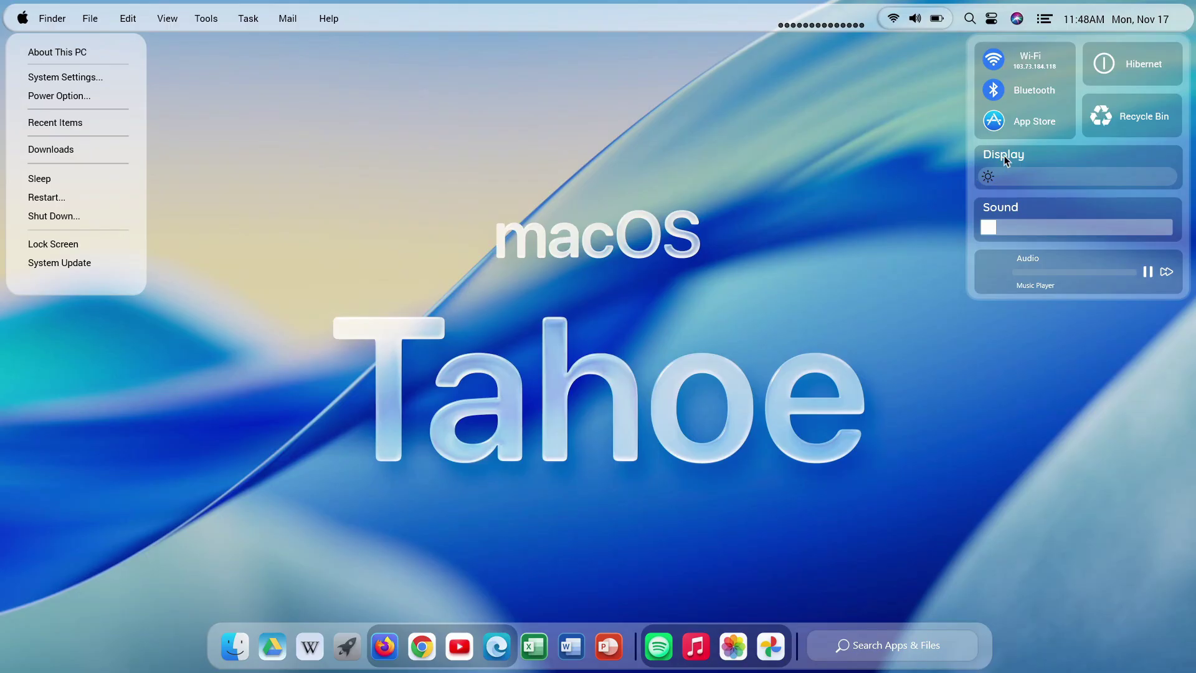
click(991, 21)
click(991, 22)
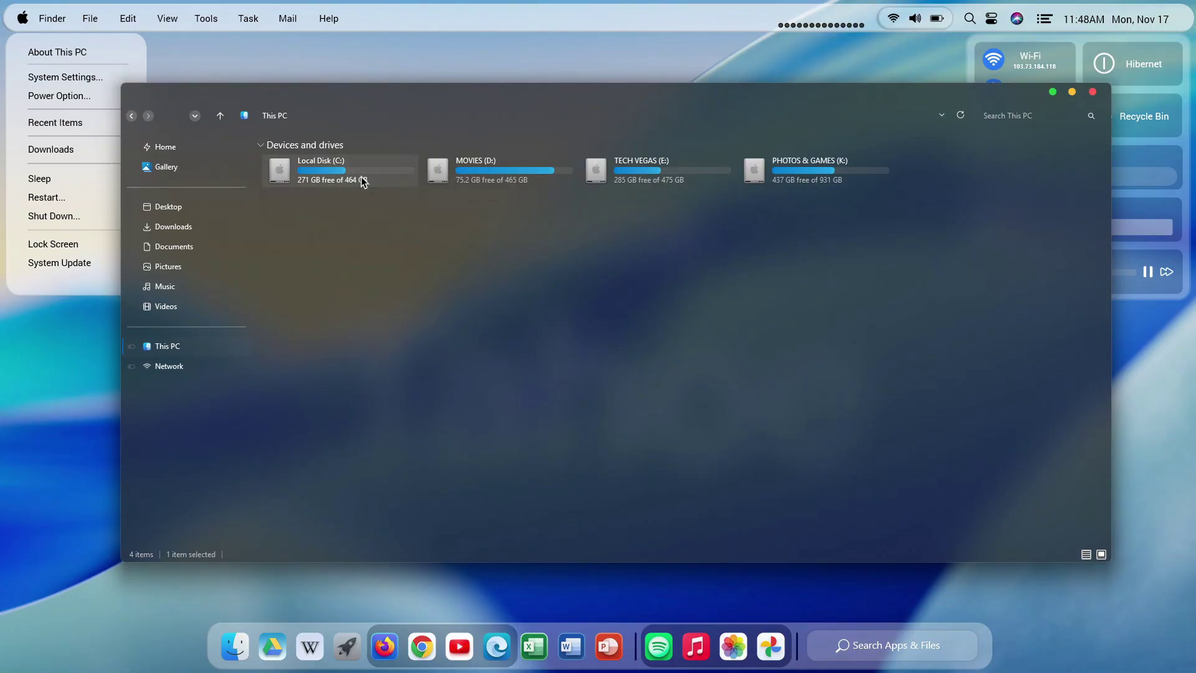
Open Local Disk (C:) in File Explorer, return to This PC, and maximise the window
double_click(363, 181)
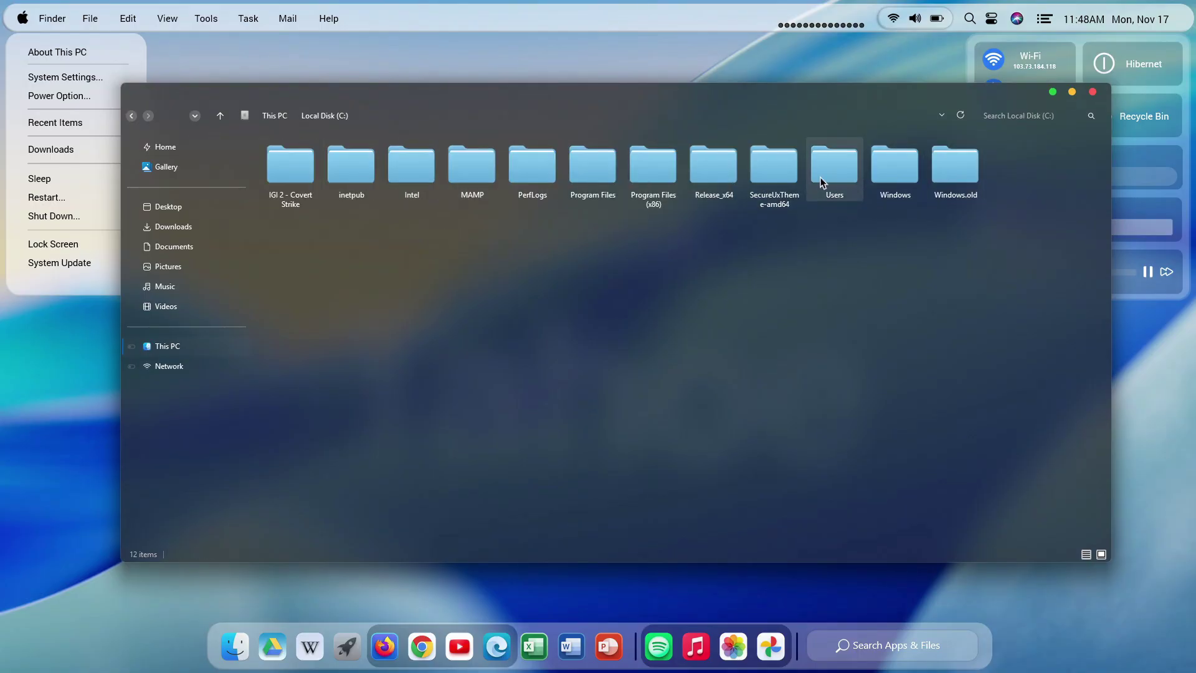
click(223, 351)
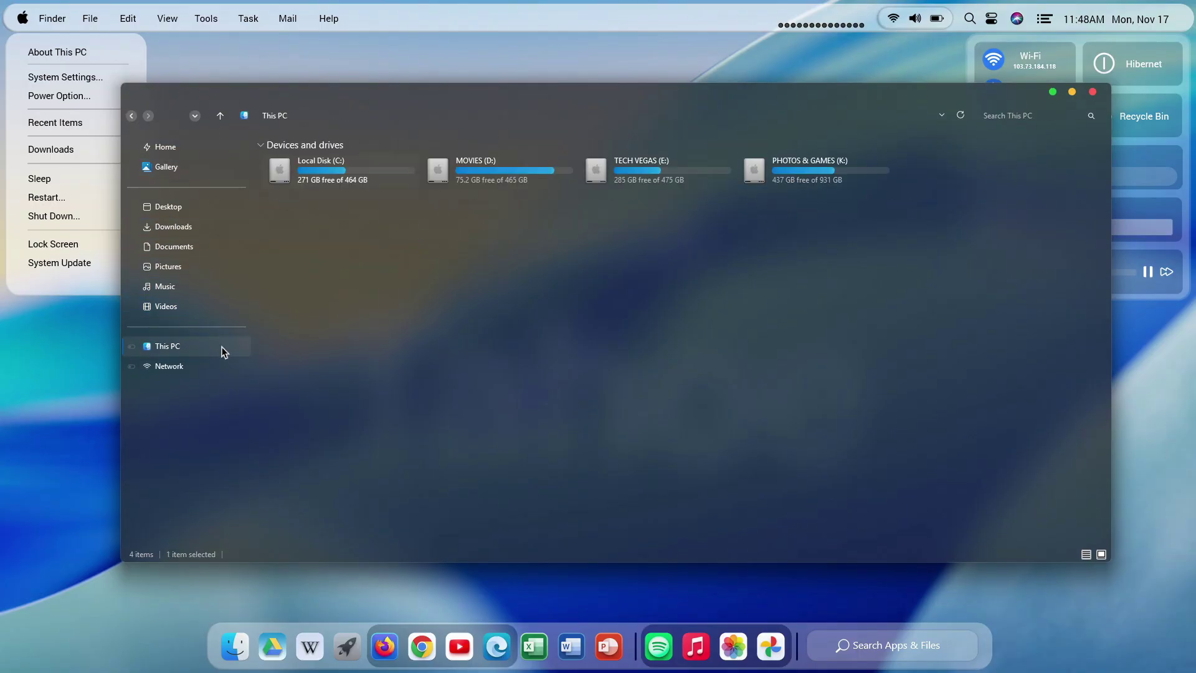
click(1071, 92)
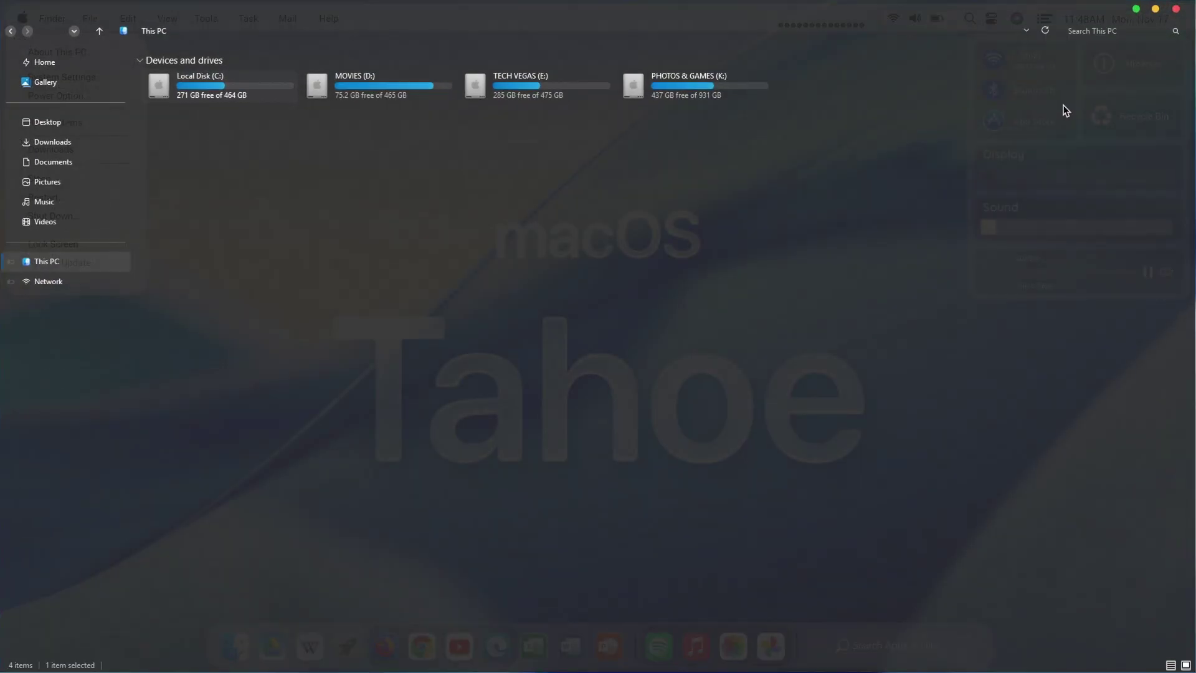
click(1151, 19)
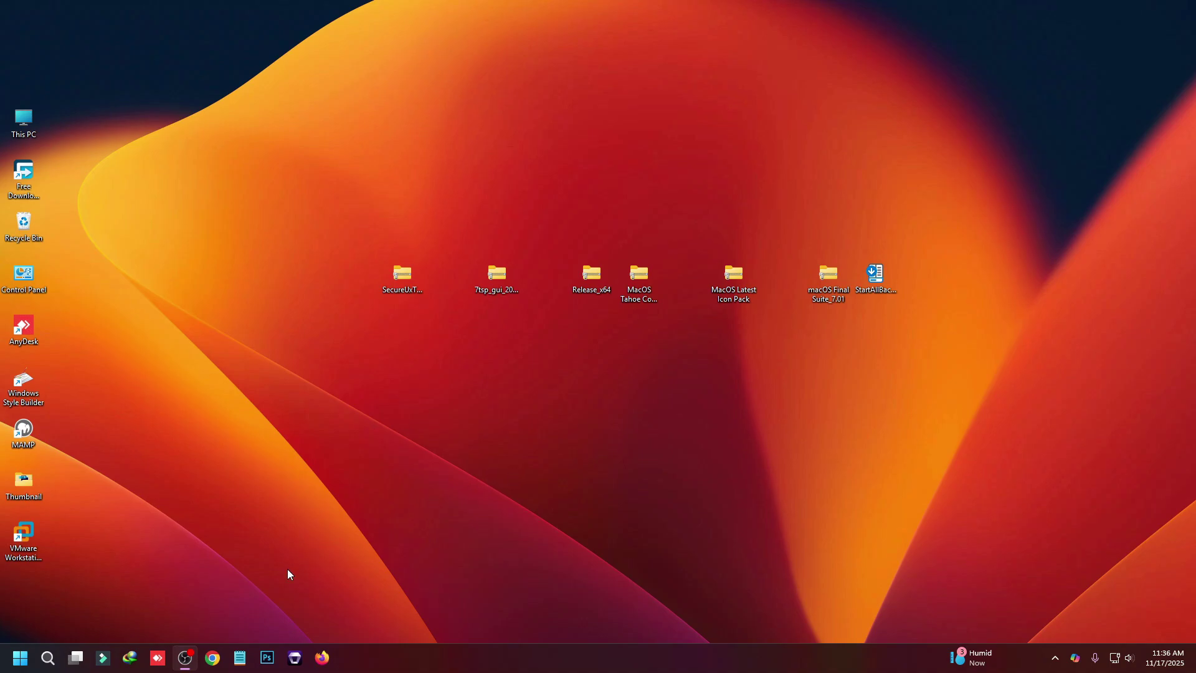
Search Windows for 'create a restore point' and open that setting
click(48, 658)
text(cr)
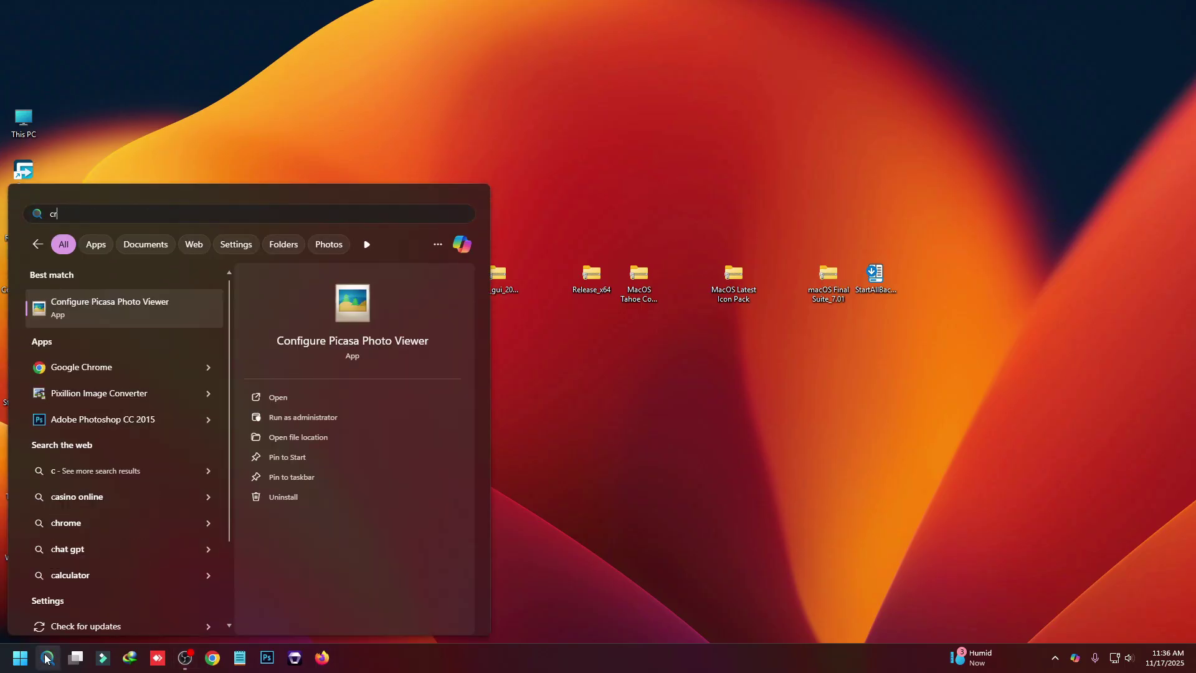
text(eate a restore point)
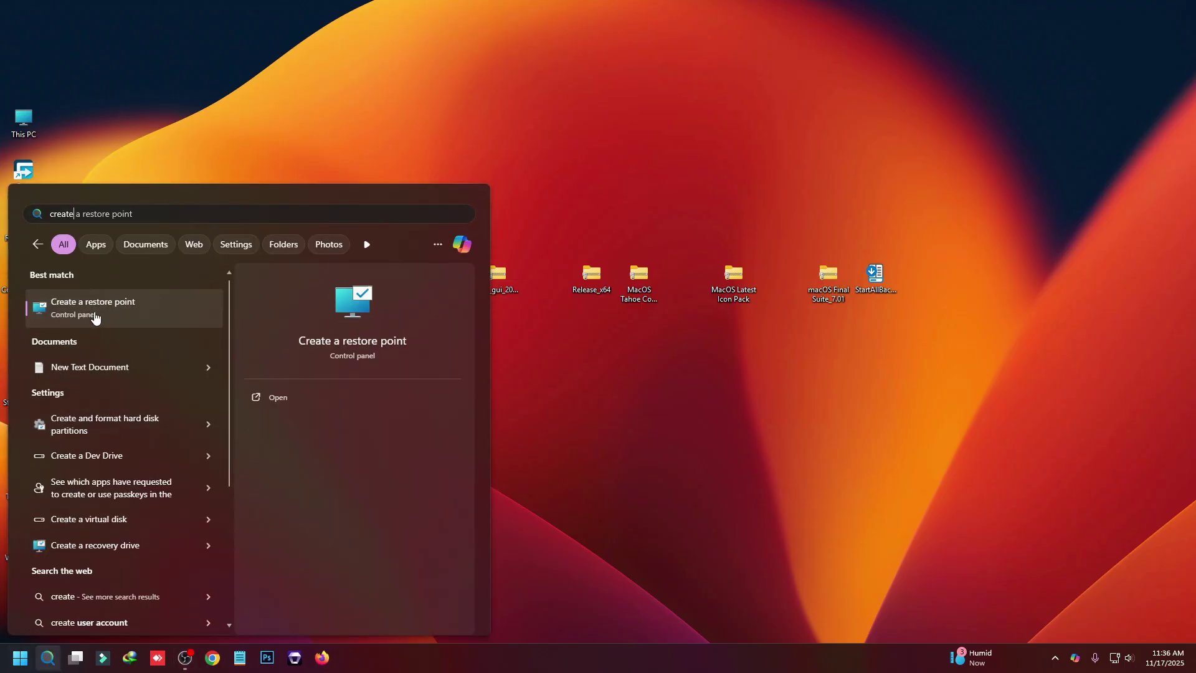
click(97, 319)
Create a restore point named 'macos' on Local Disk (C:) and close System Properties
click(154, 267)
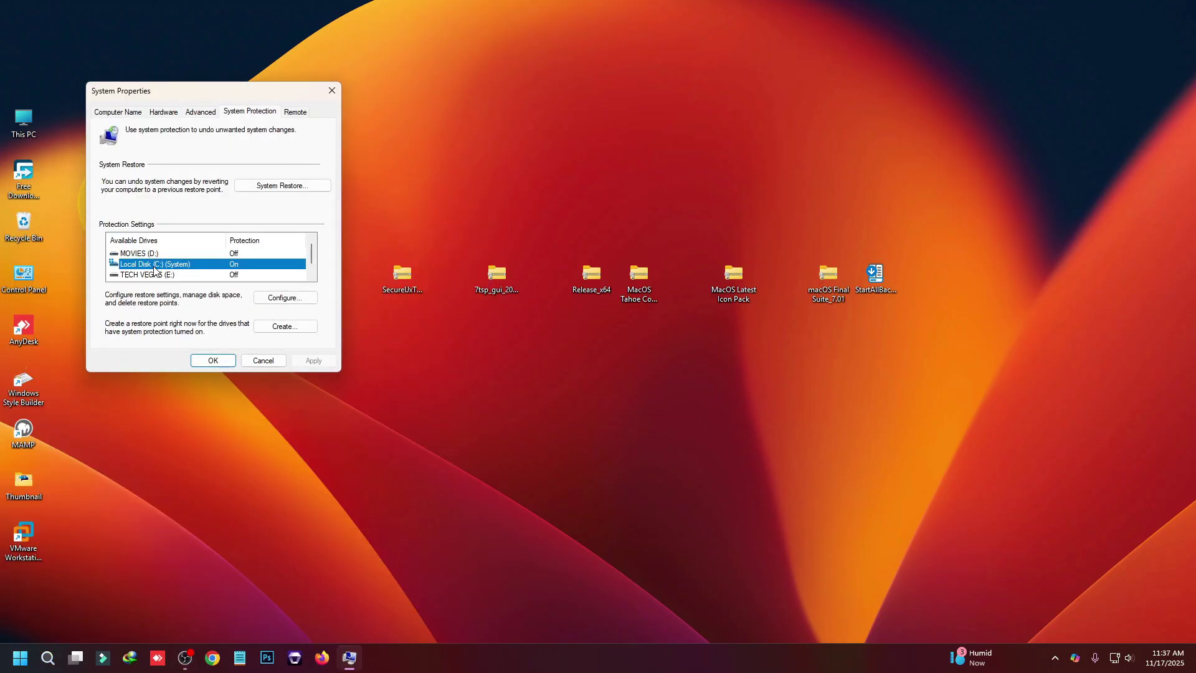
click(277, 328)
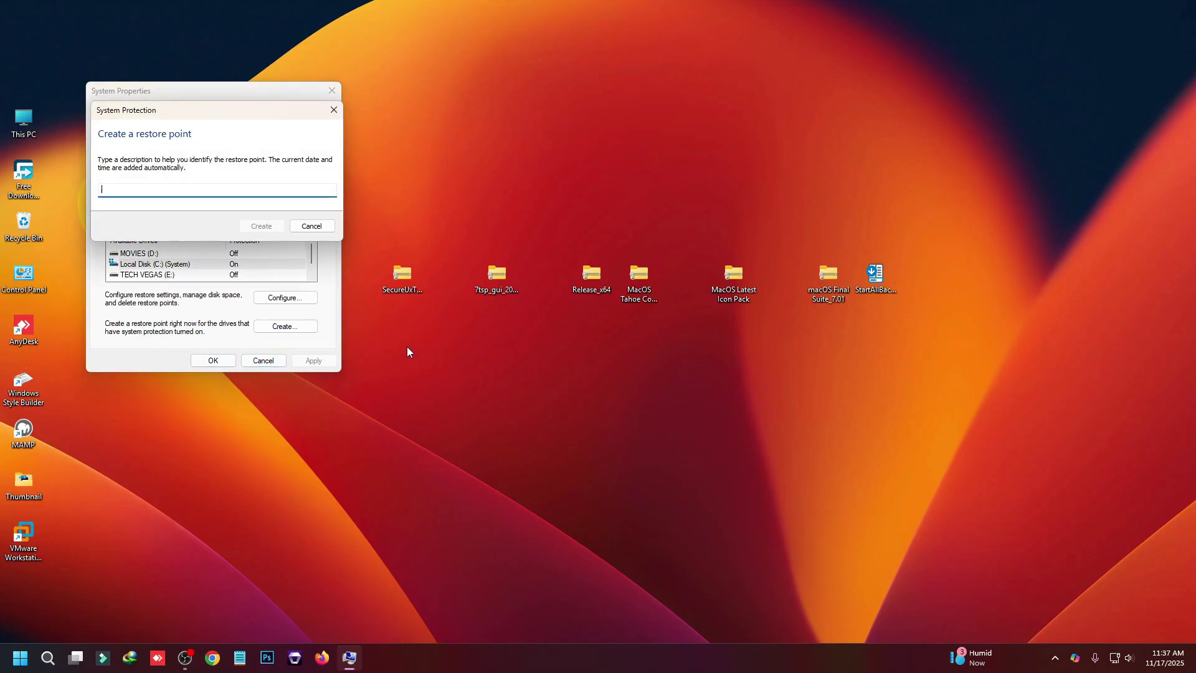
text(macos)
click(266, 226)
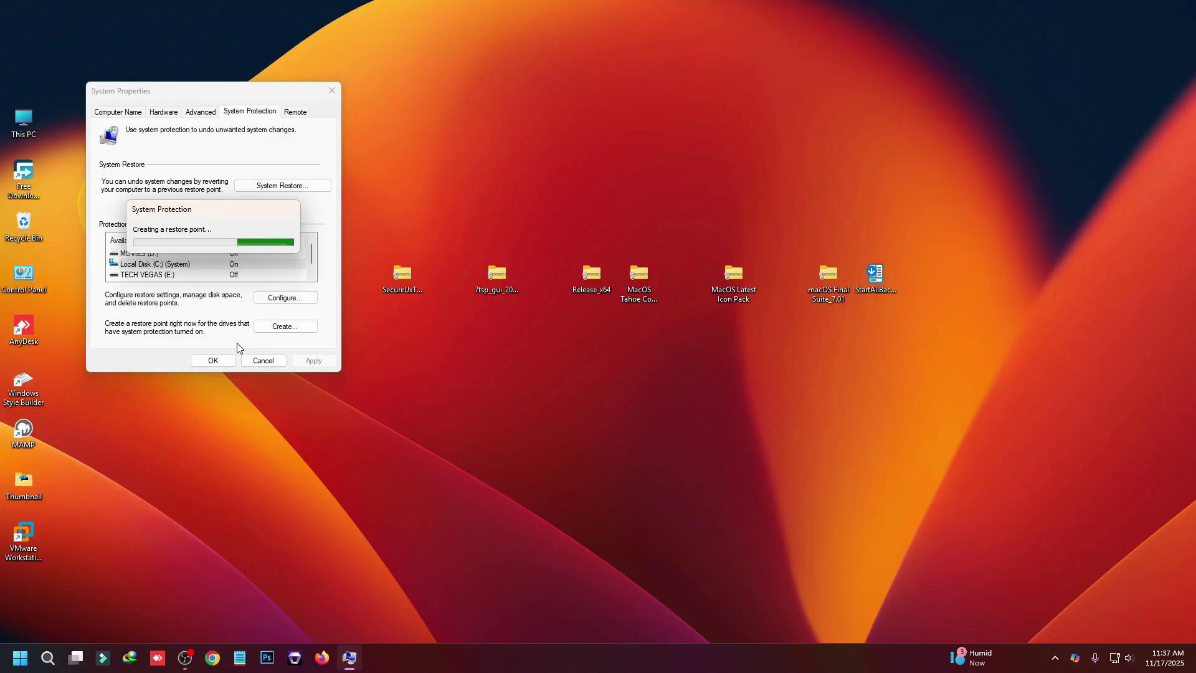
click(297, 241)
click(212, 359)
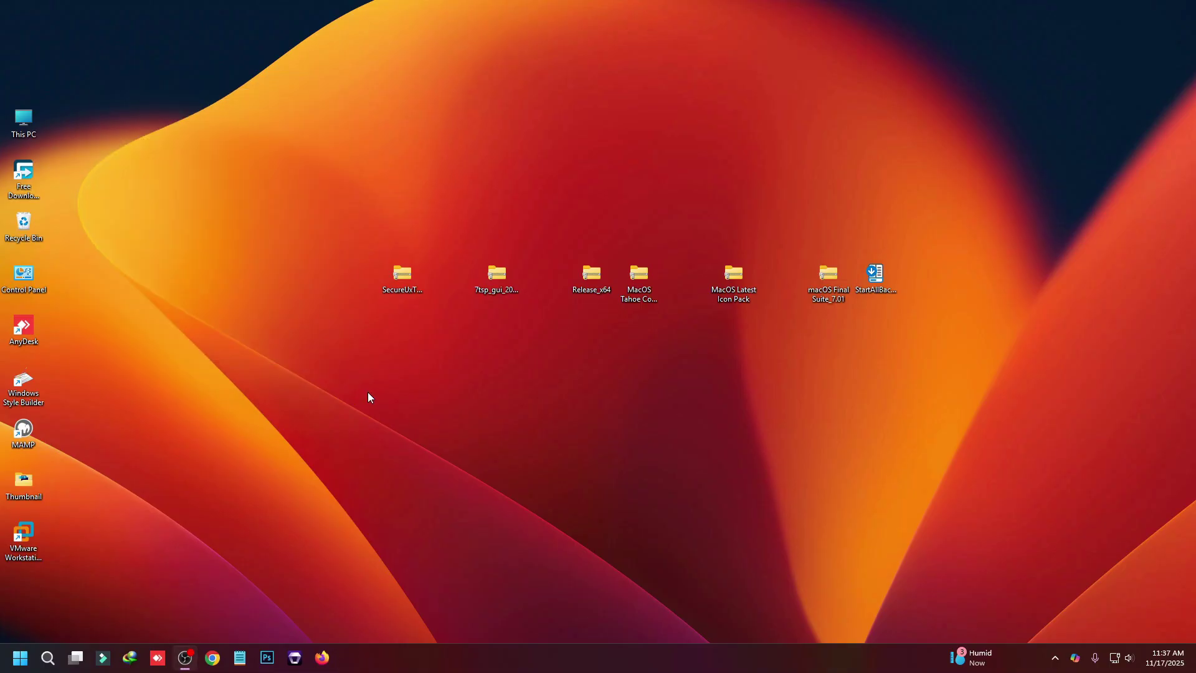
Extract the SecureUxTheme zip archive with WinRAR to its default destination
right_click(407, 286)
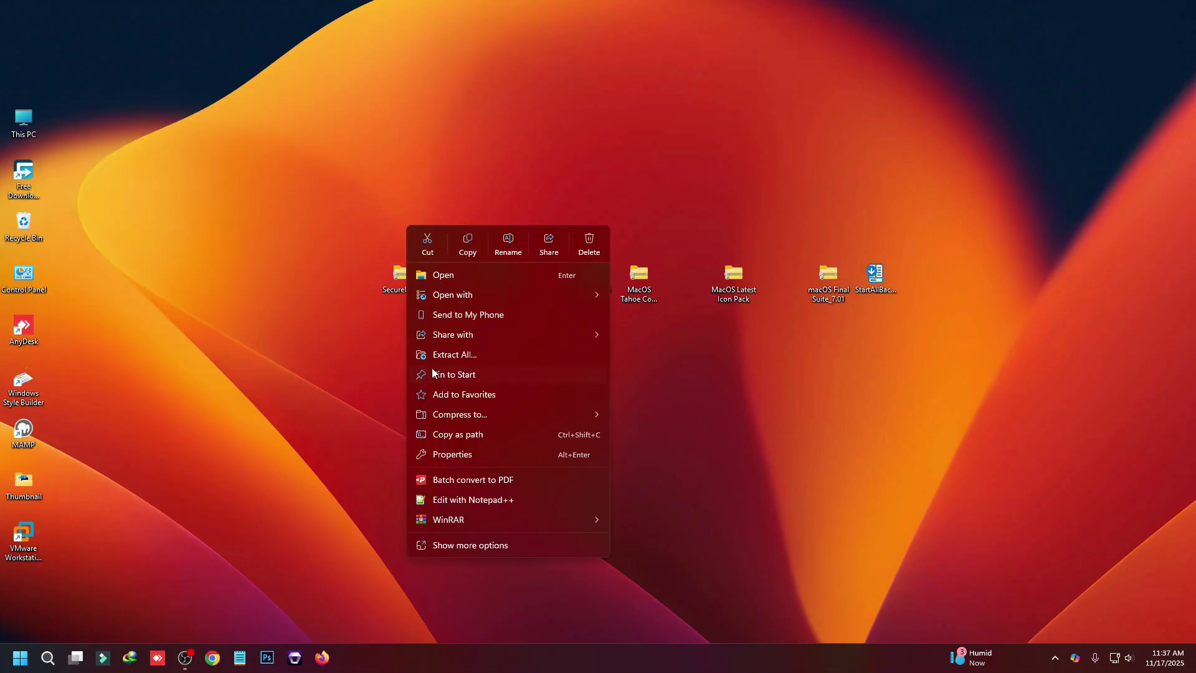
mouse_move(592, 520)
click(654, 540)
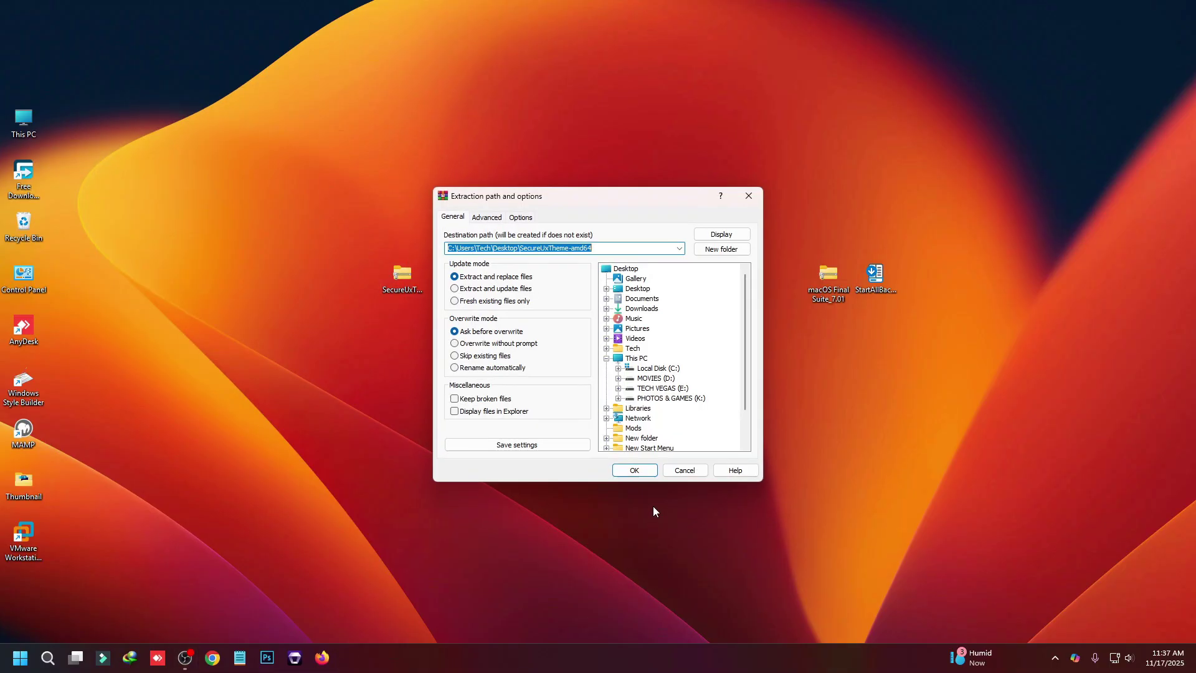
click(635, 475)
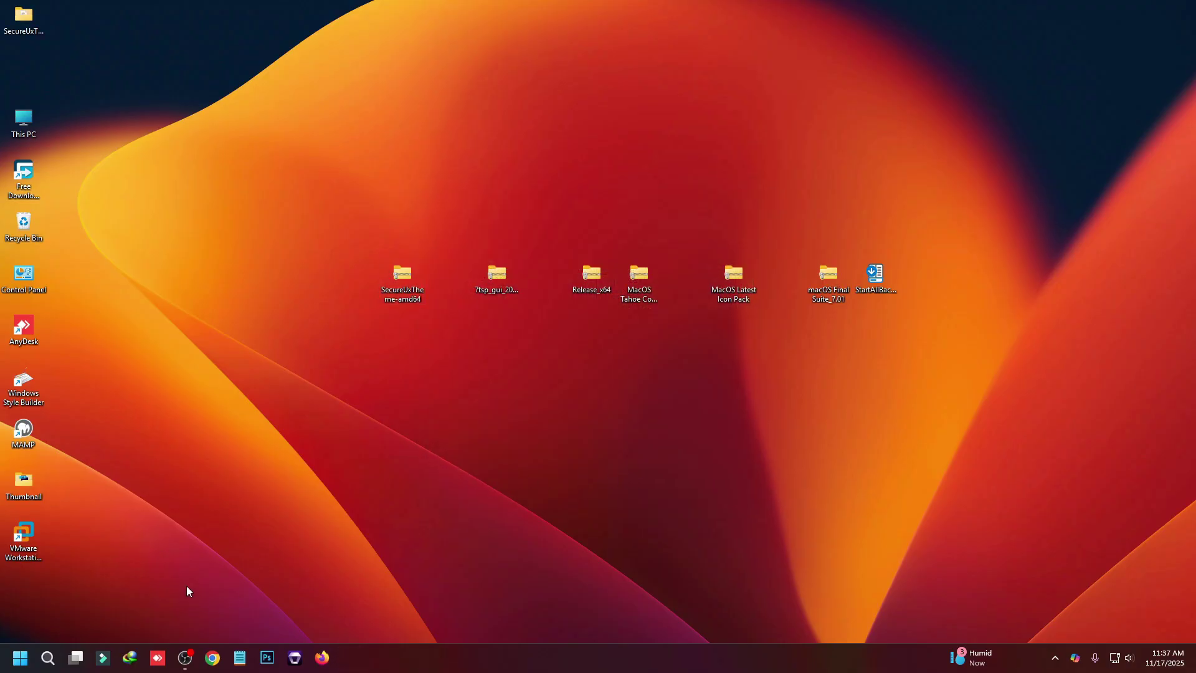
Copy the extracted SecureUxTheme folder and paste it onto Local Disk (C:)
right_click(29, 20)
click(25, 120)
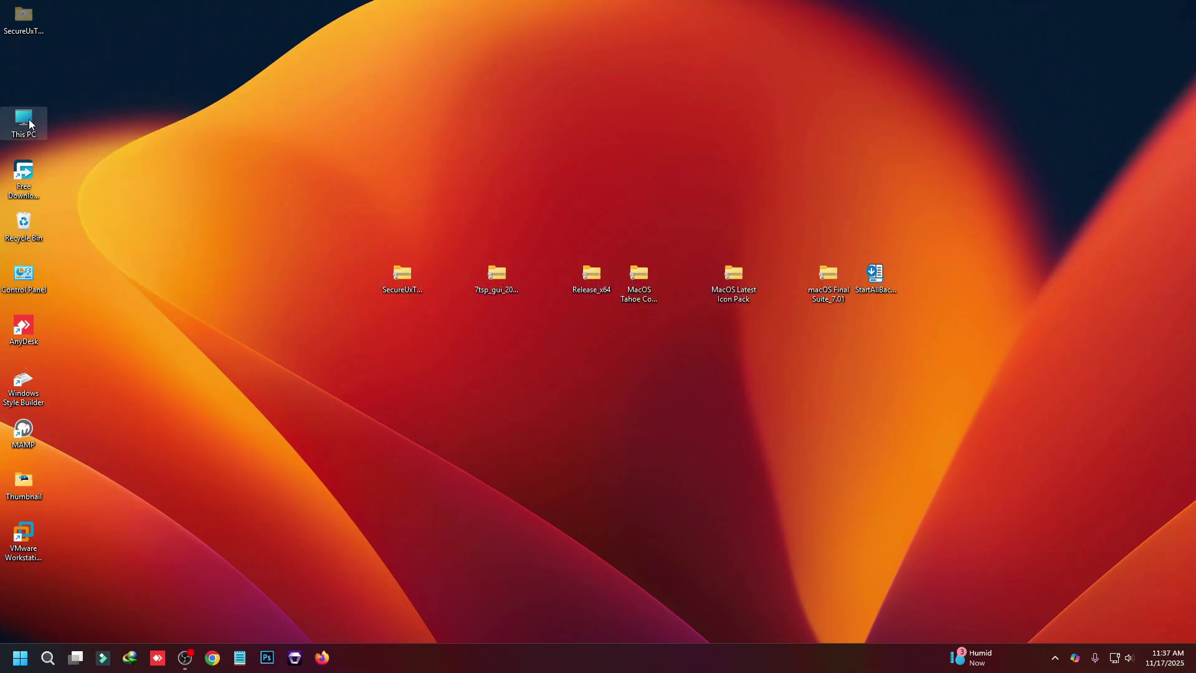
double_click(25, 120)
double_click(221, 125)
right_click(436, 284)
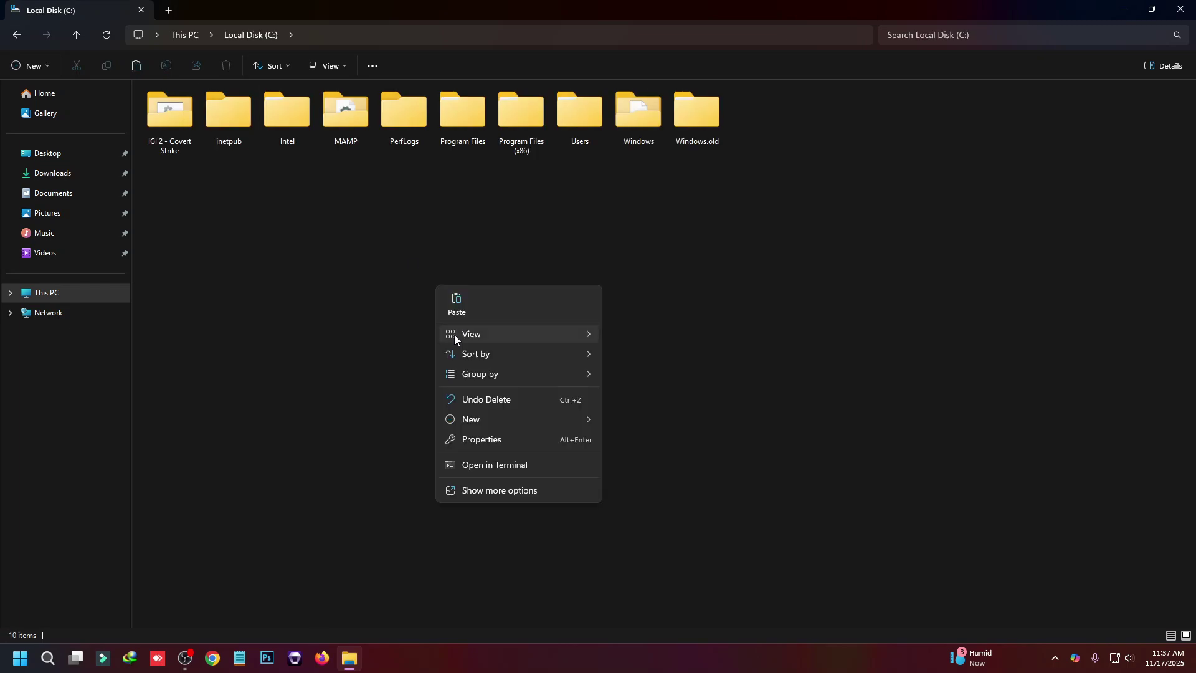
click(447, 293)
Open the SecureUxTheme-amd64 folder and select the ThemeTool application
click(547, 357)
double_click(756, 133)
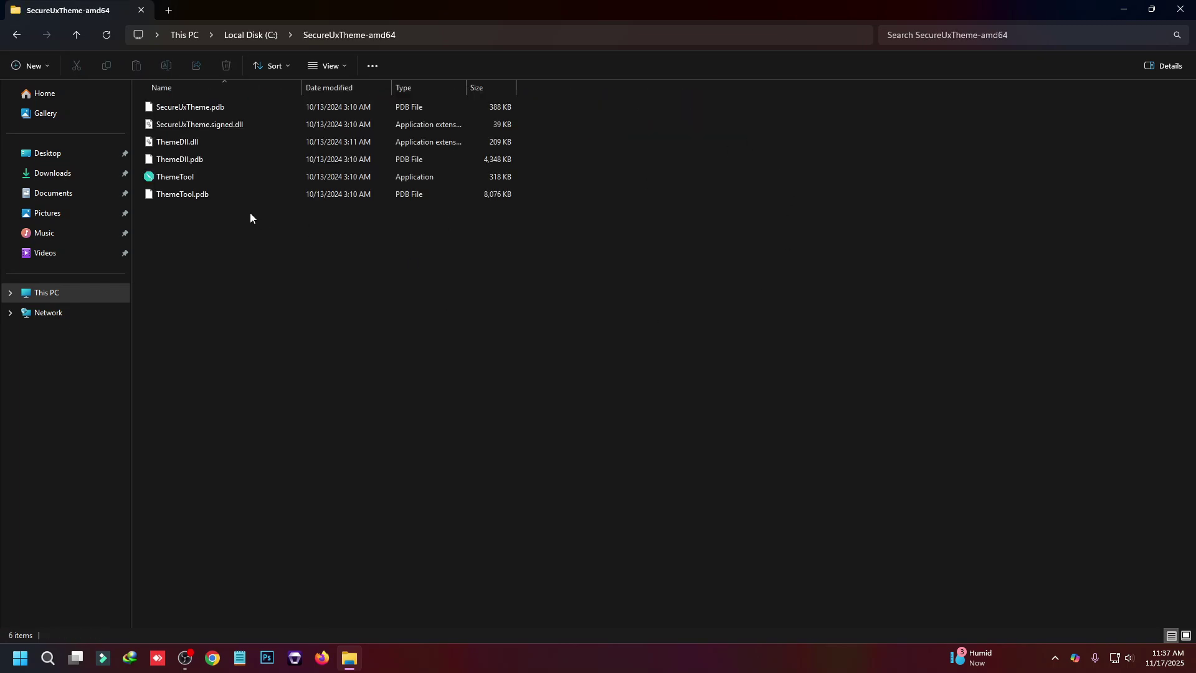
click(168, 178)
Run ThemeTool as administrator and accept the warranty disclaimer
right_click(166, 177)
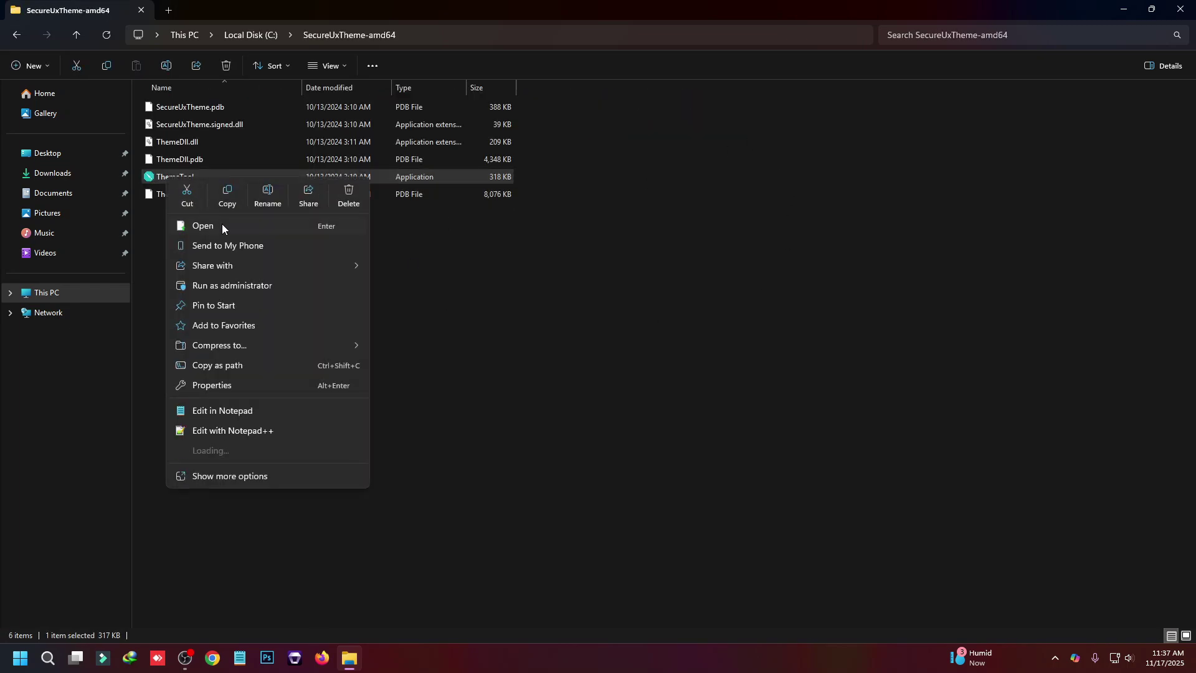
click(234, 285)
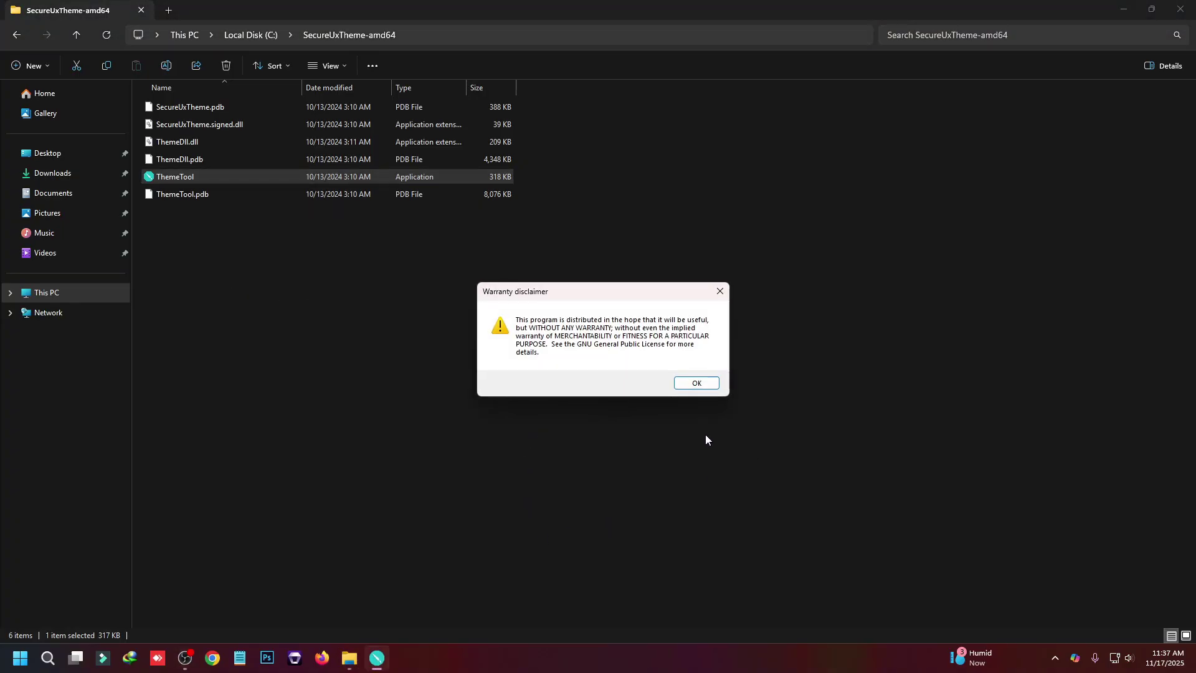
click(691, 383)
Enable Hook LogonUI and Hook SystemSettings, then close ThemeTool and File Explorer
click(609, 334)
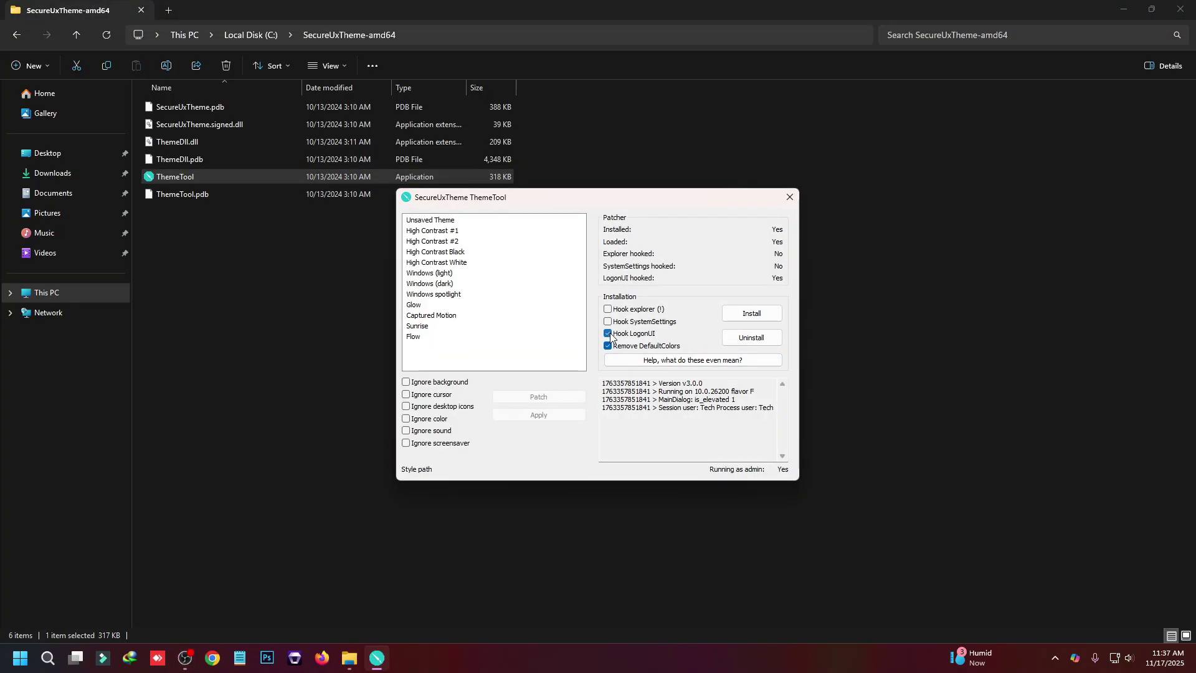
click(610, 322)
click(789, 197)
click(1180, 9)
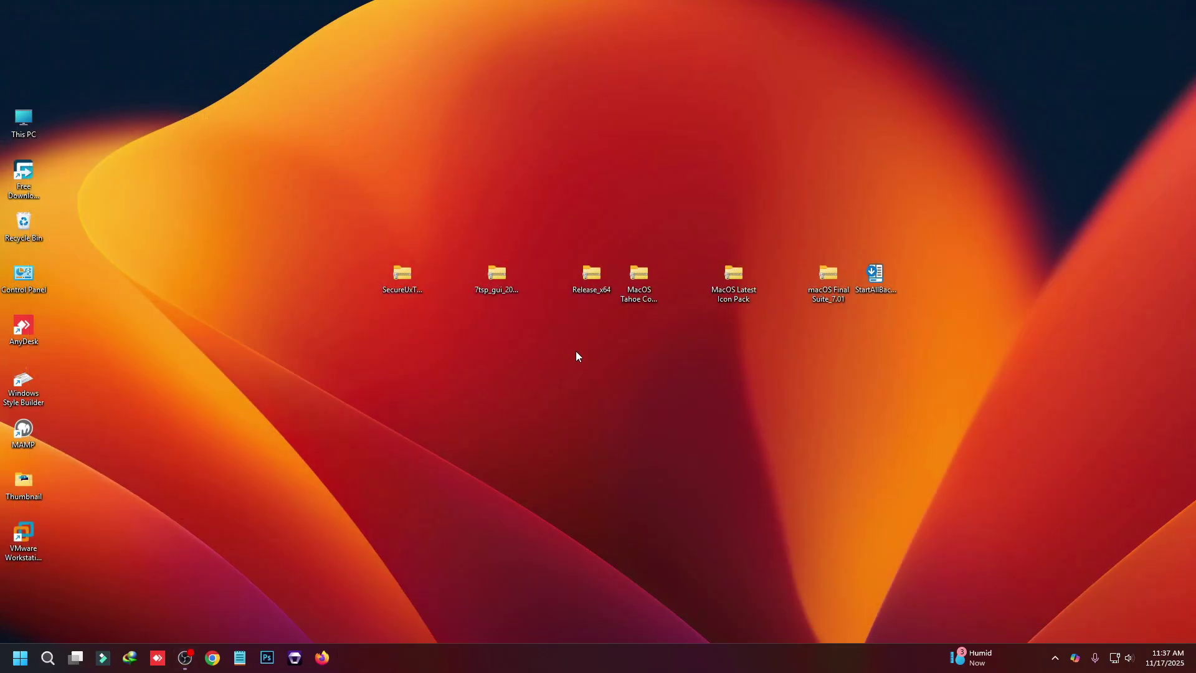
Extract the MacOS Tahoe suite archive with WinRAR
drag(647, 285, 648, 218)
right_click(643, 225)
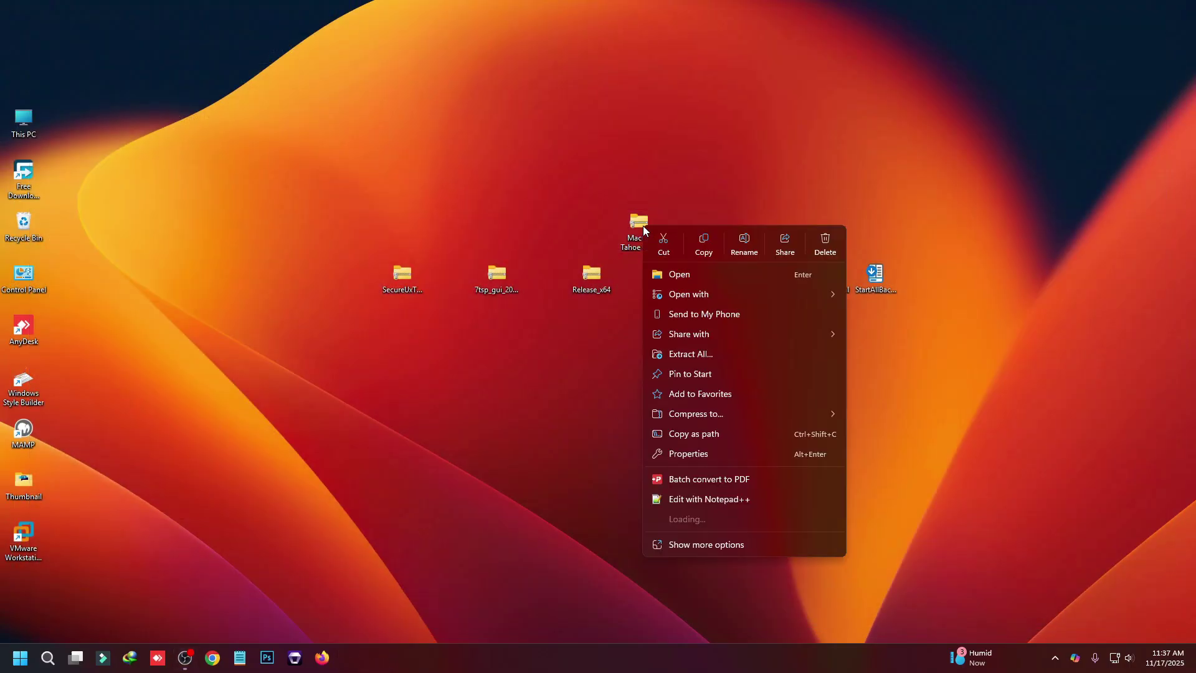
mouse_move(779, 519)
click(882, 548)
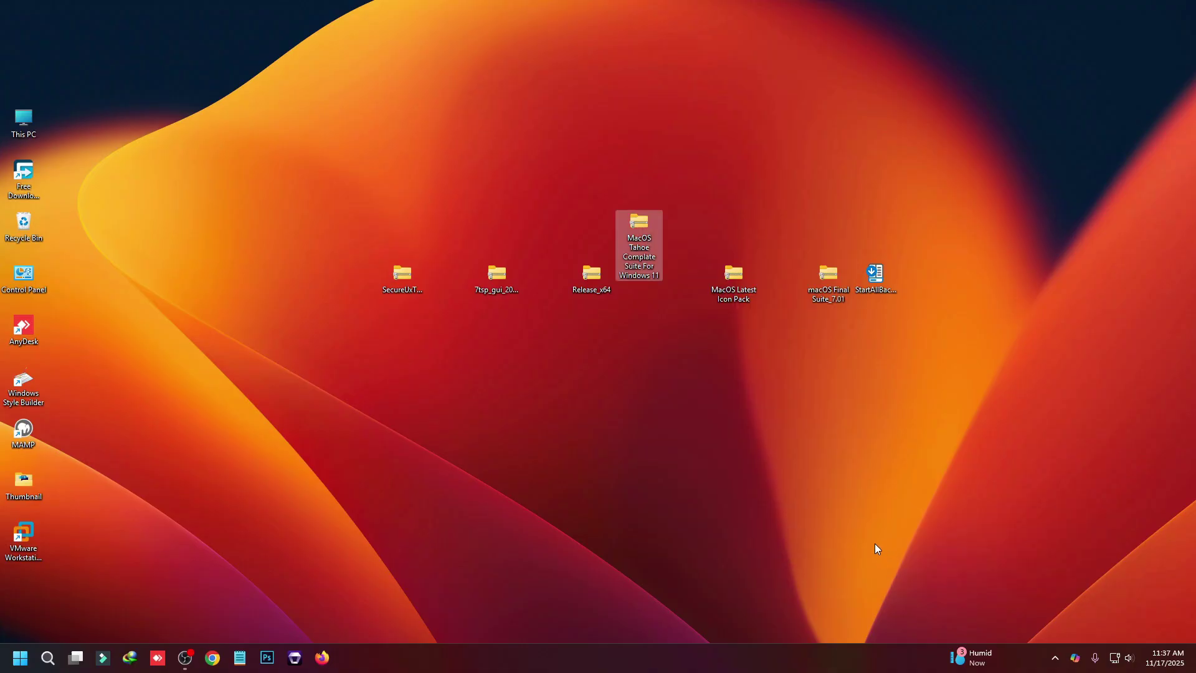
click(636, 472)
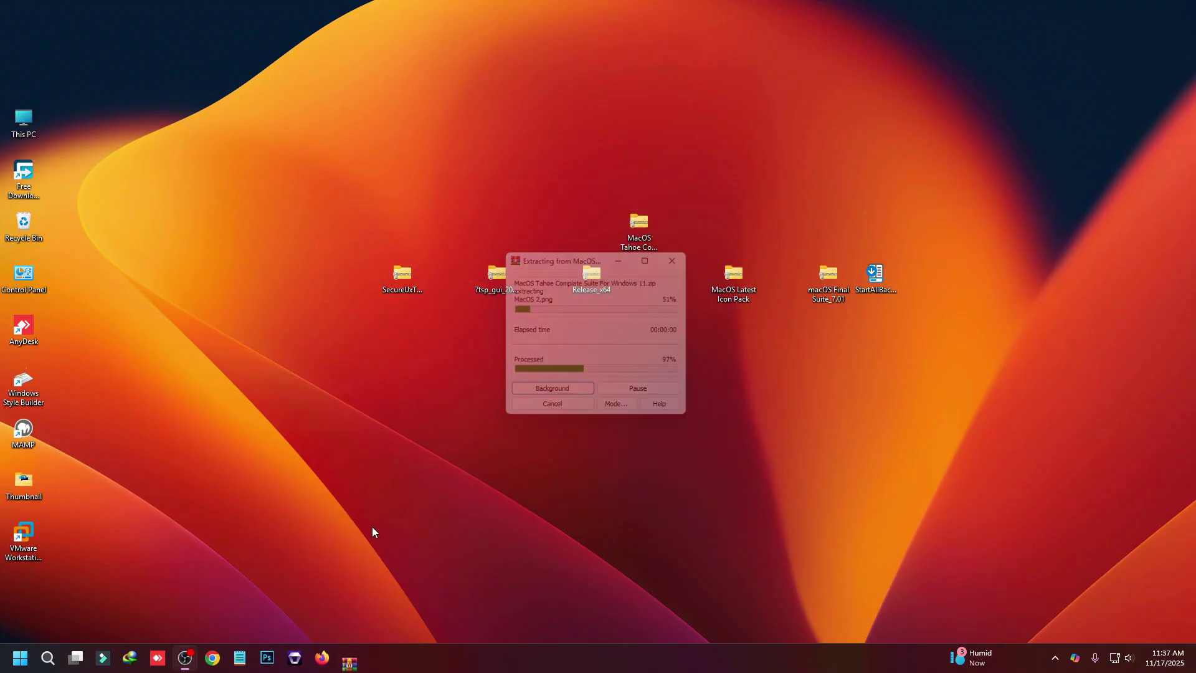
Copy the three theme items from the suite's Windows 11 Theme folder
double_click(24, 21)
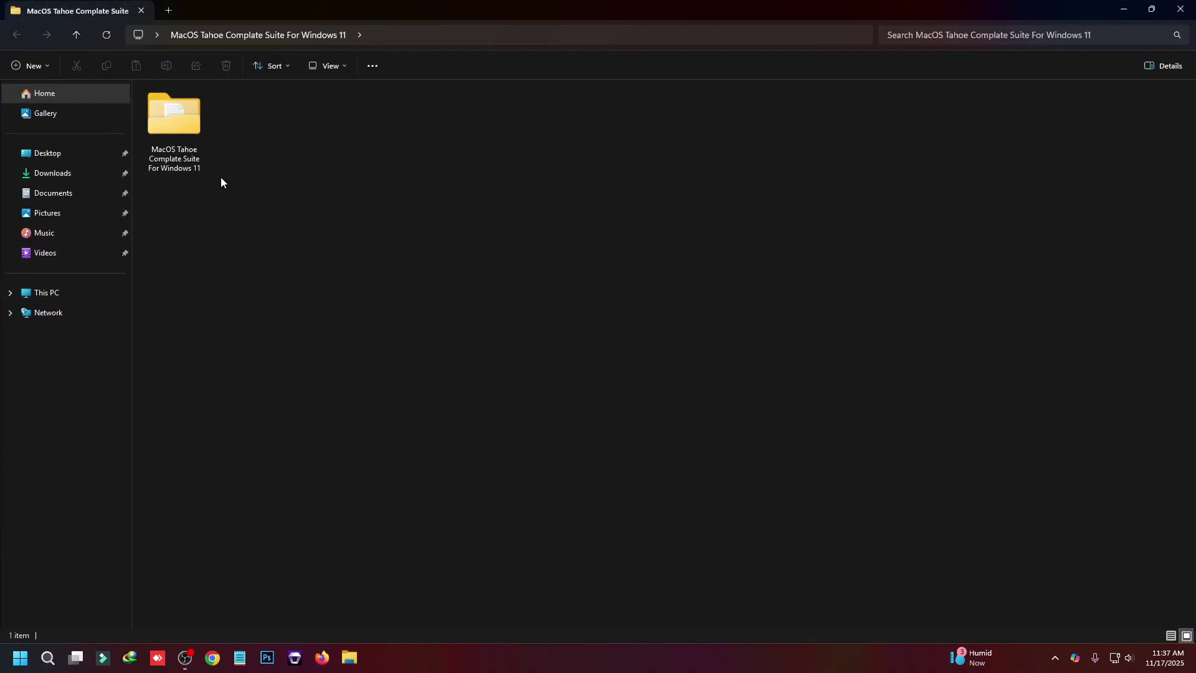
double_click(174, 125)
double_click(196, 142)
drag(195, 214, 268, 111)
right_click(263, 115)
click(195, 258)
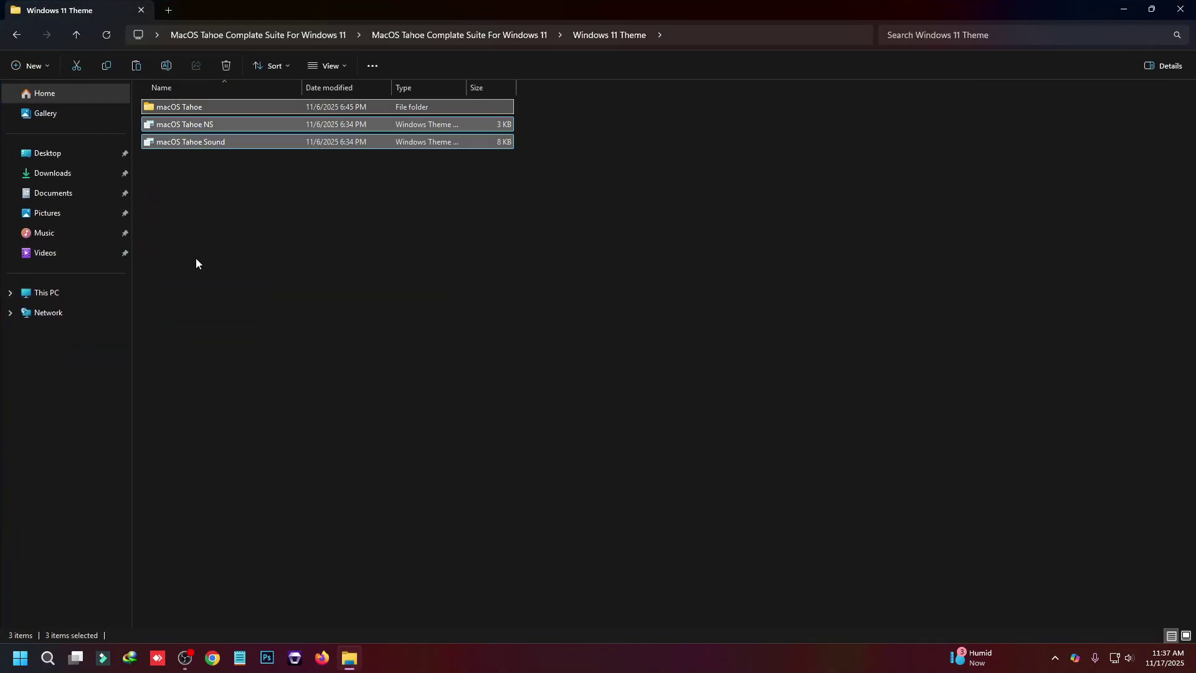
Paste the theme items into C:\Windows\Resources\Themes, continuing past the admin access prompt
click(38, 293)
click(239, 130)
double_click(239, 129)
double_click(693, 133)
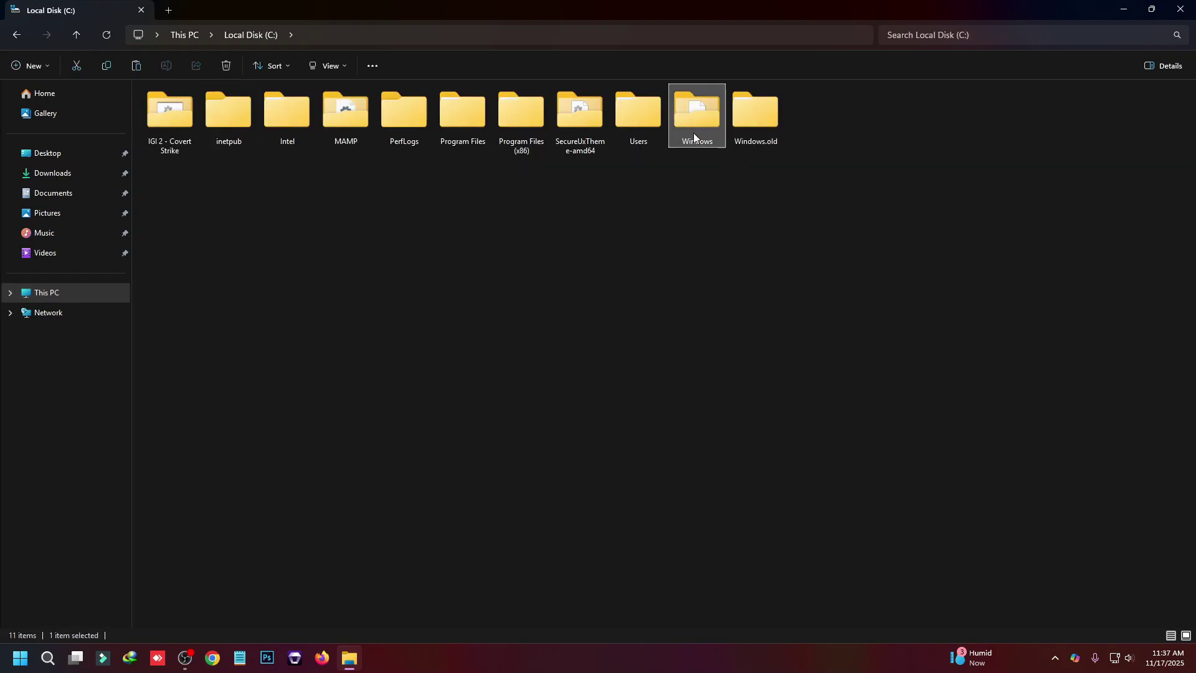
text(res)
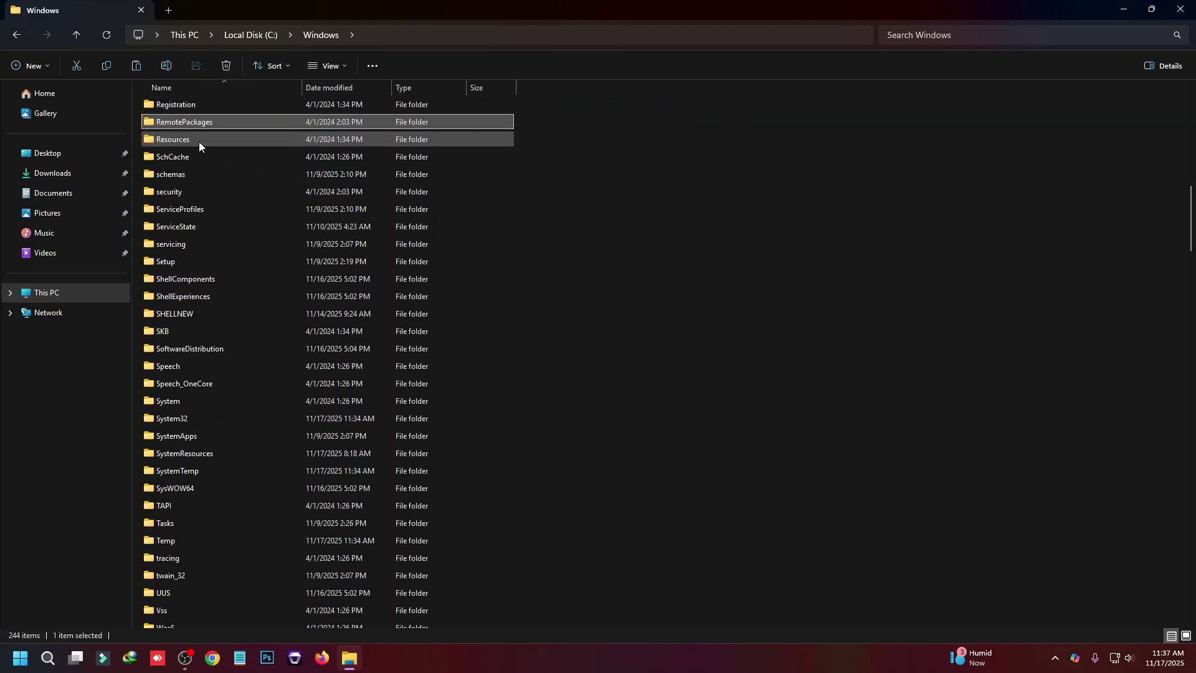
double_click(199, 141)
double_click(186, 128)
right_click(312, 293)
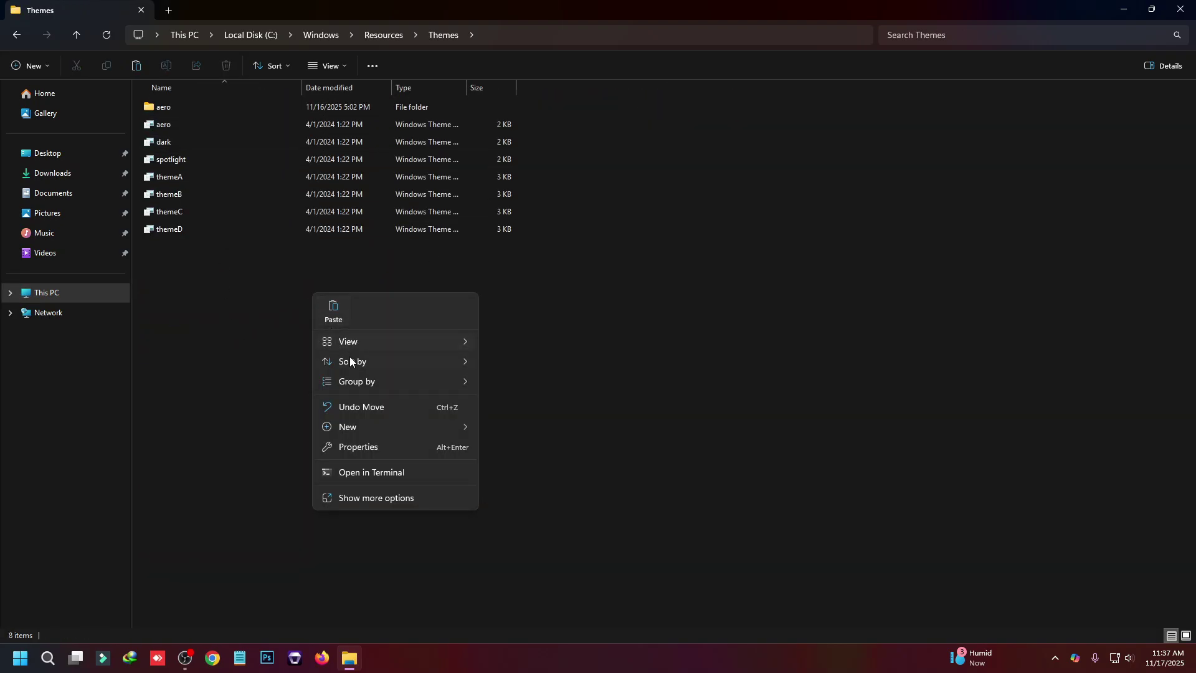
click(331, 312)
click(260, 268)
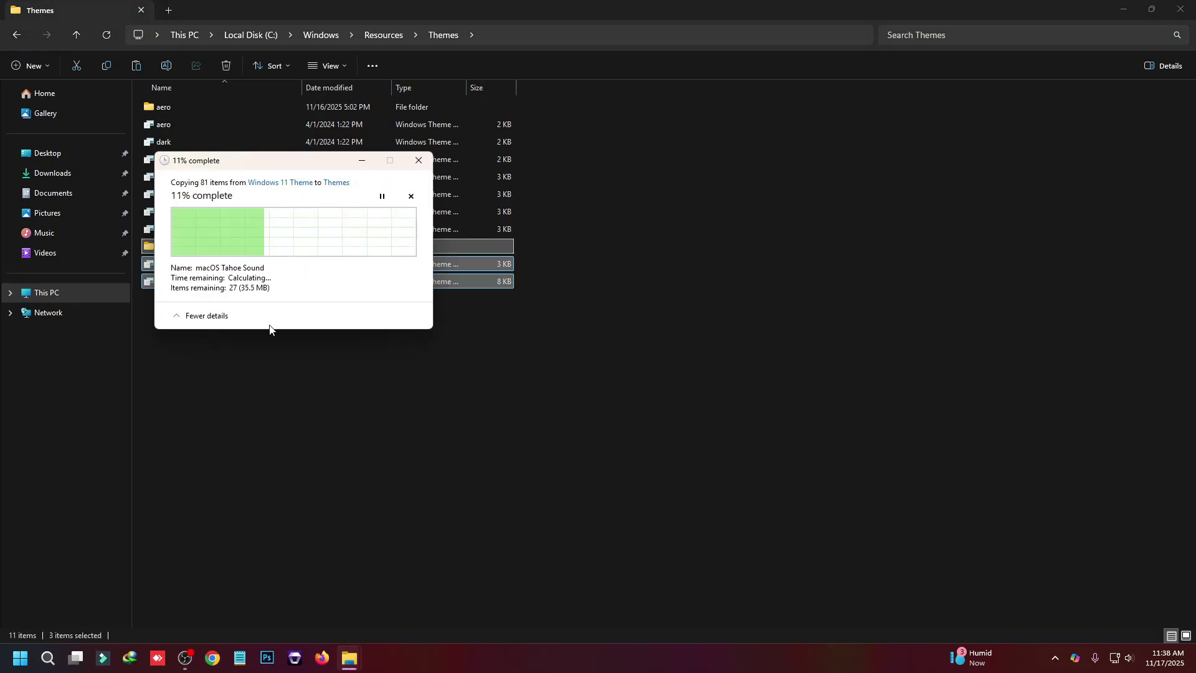
Run ThemeTool from C:\SecureUxTheme-amd64 as administrator and dismiss its warning
click(79, 298)
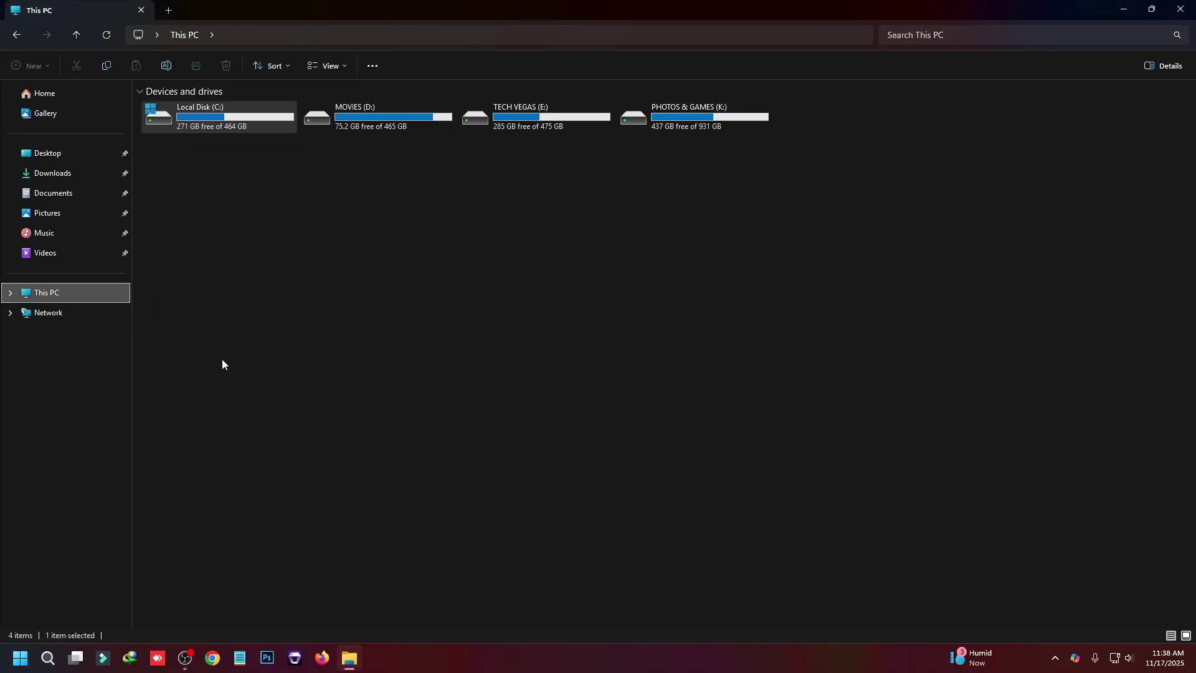
double_click(193, 119)
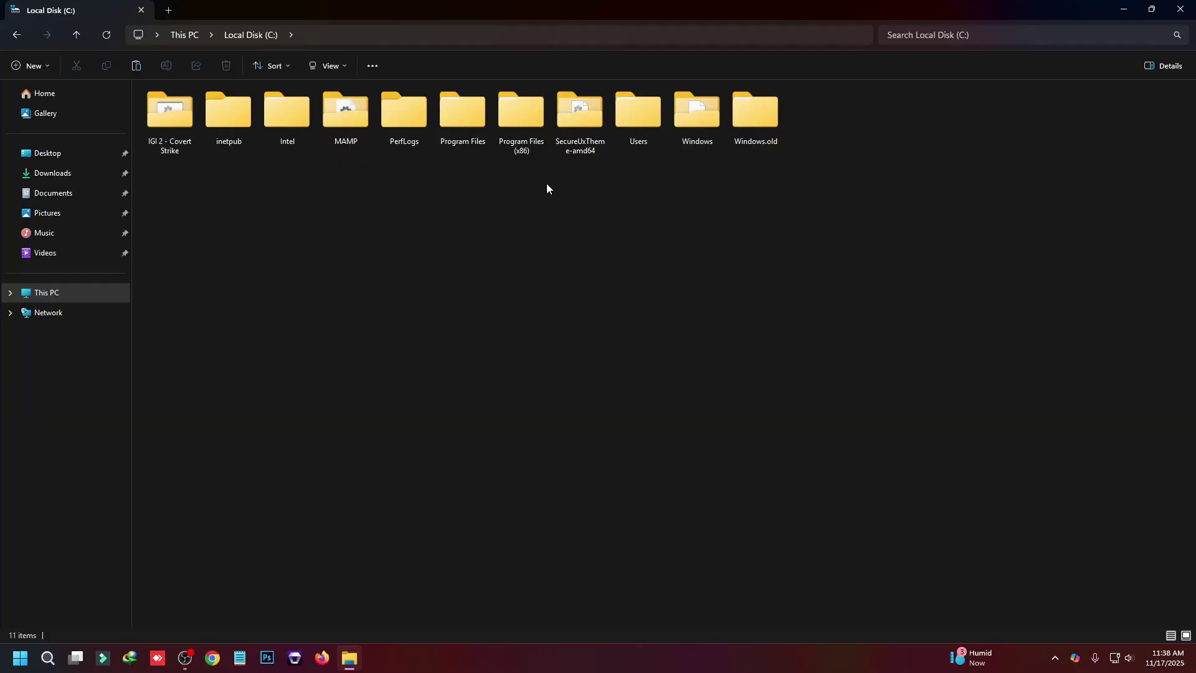
double_click(583, 137)
right_click(179, 177)
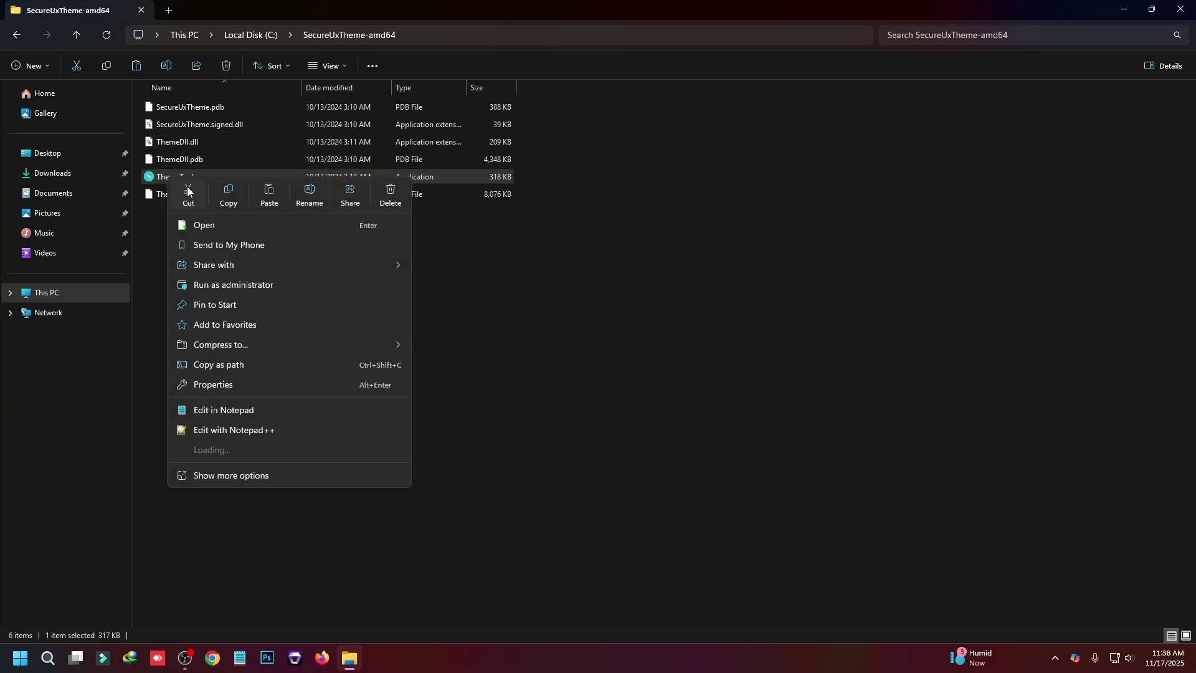
click(240, 284)
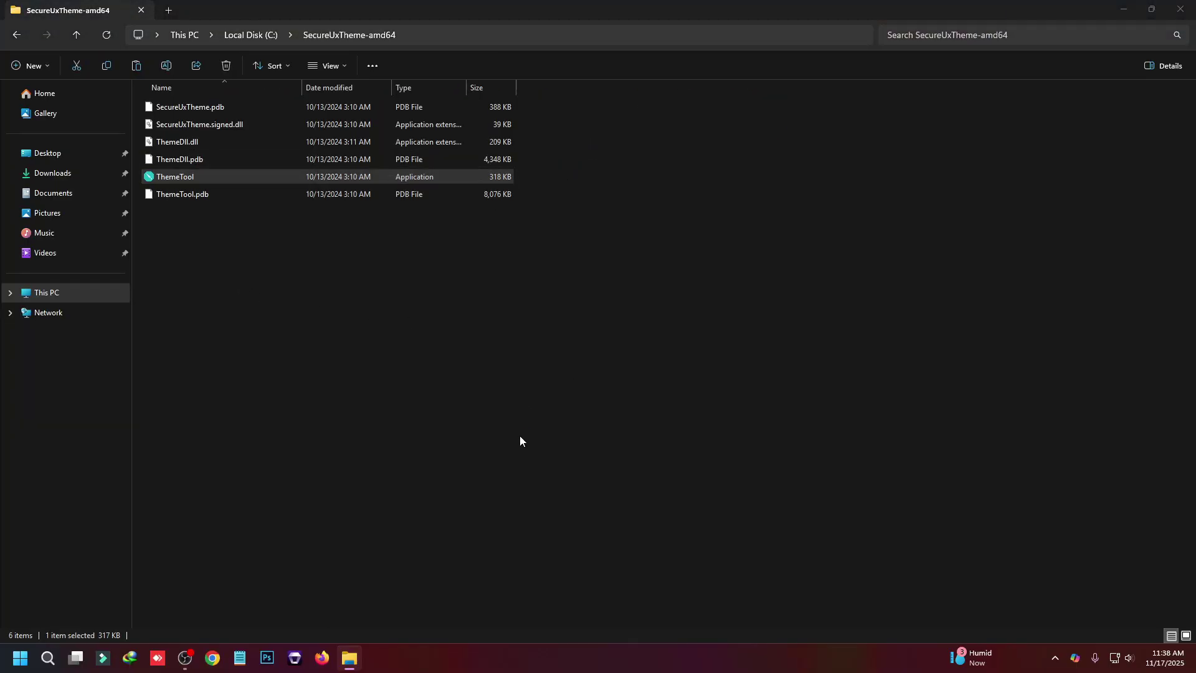
click(697, 383)
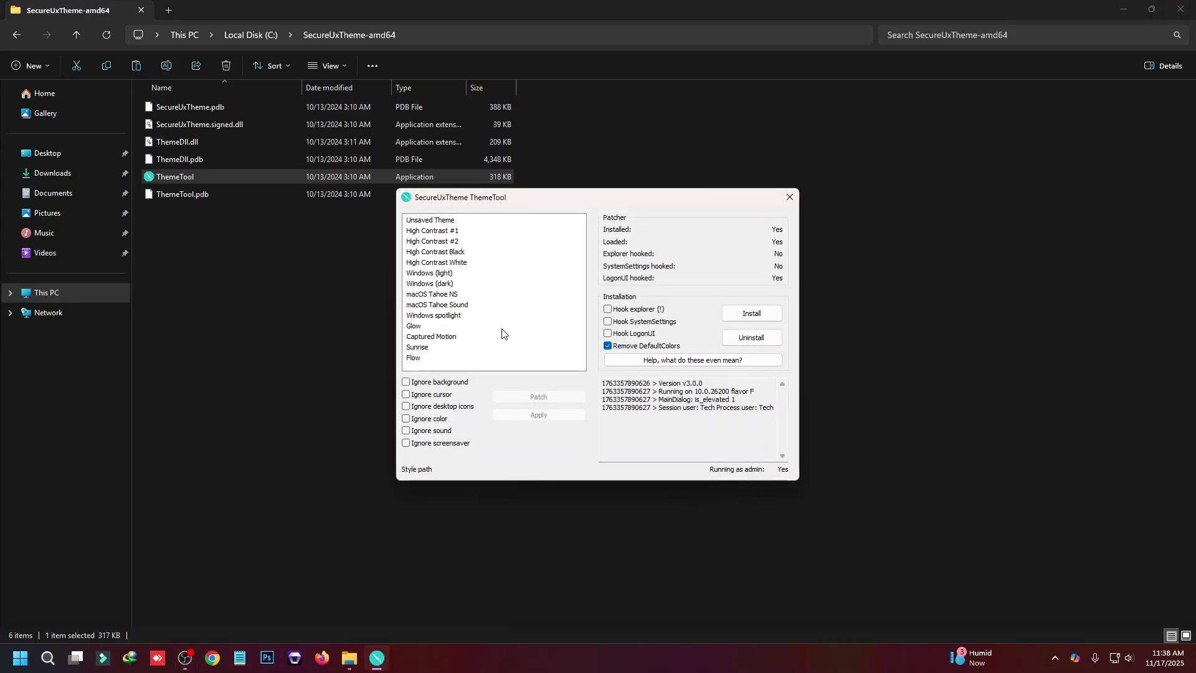
Select the macOS Tahoe NS theme, patch and apply it, then close ThemeTool
click(447, 297)
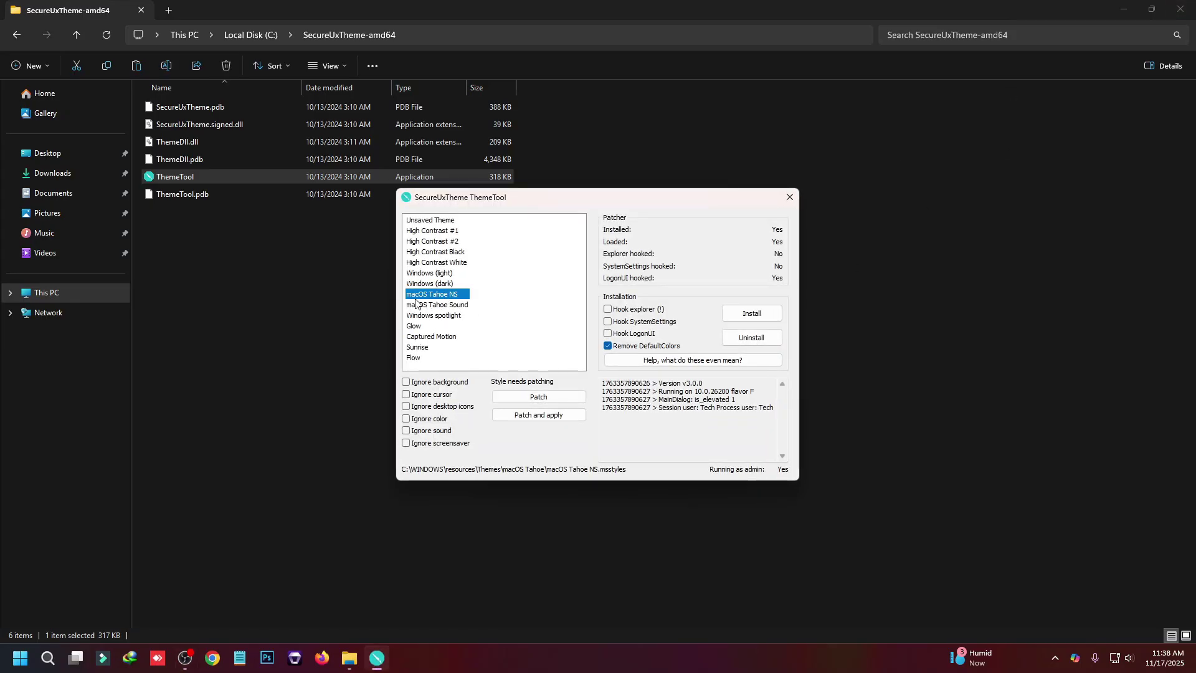
click(435, 306)
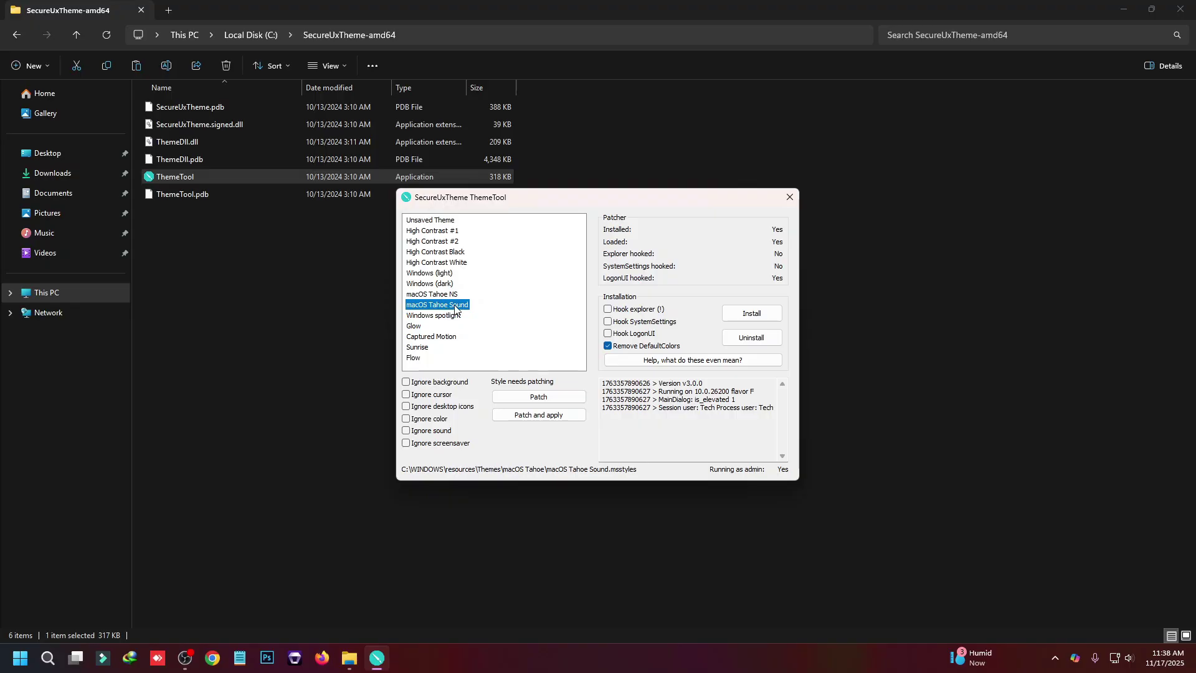
click(446, 295)
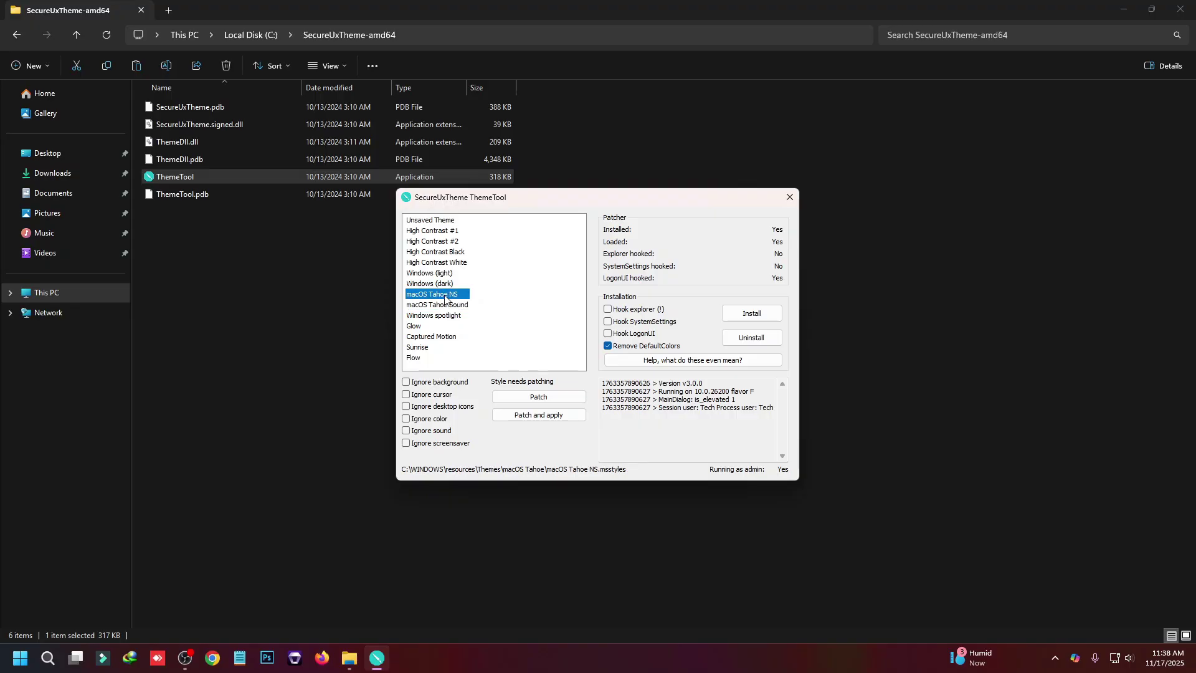
click(539, 415)
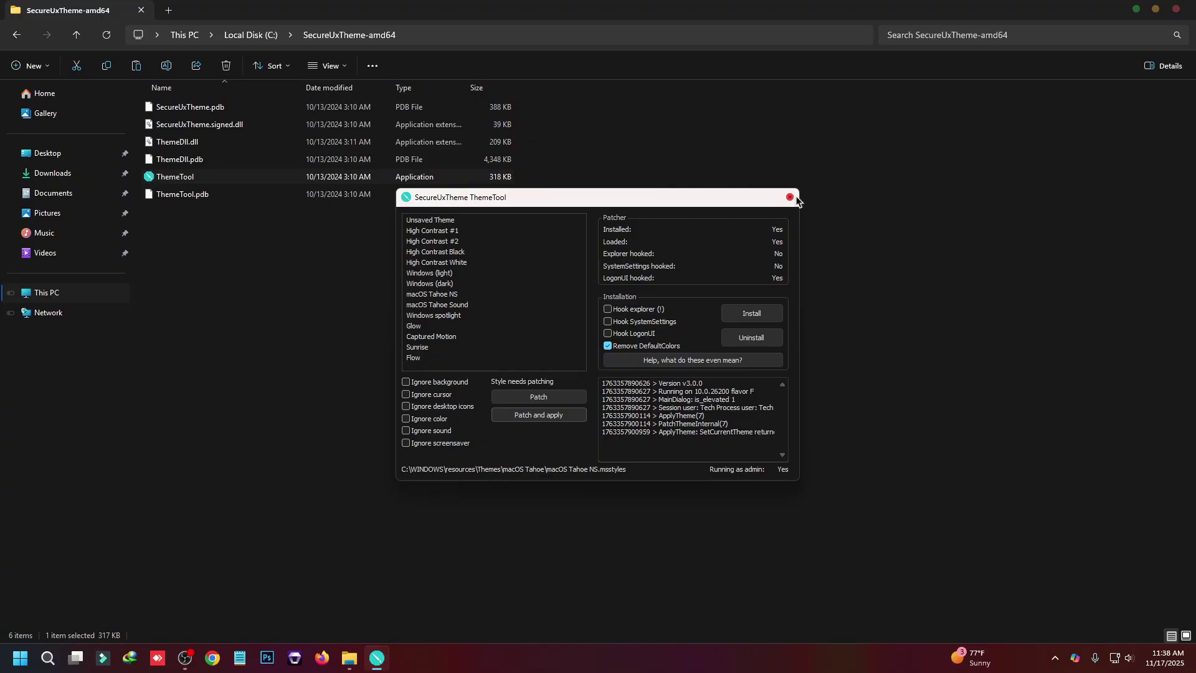
click(789, 197)
key(alt+F4)
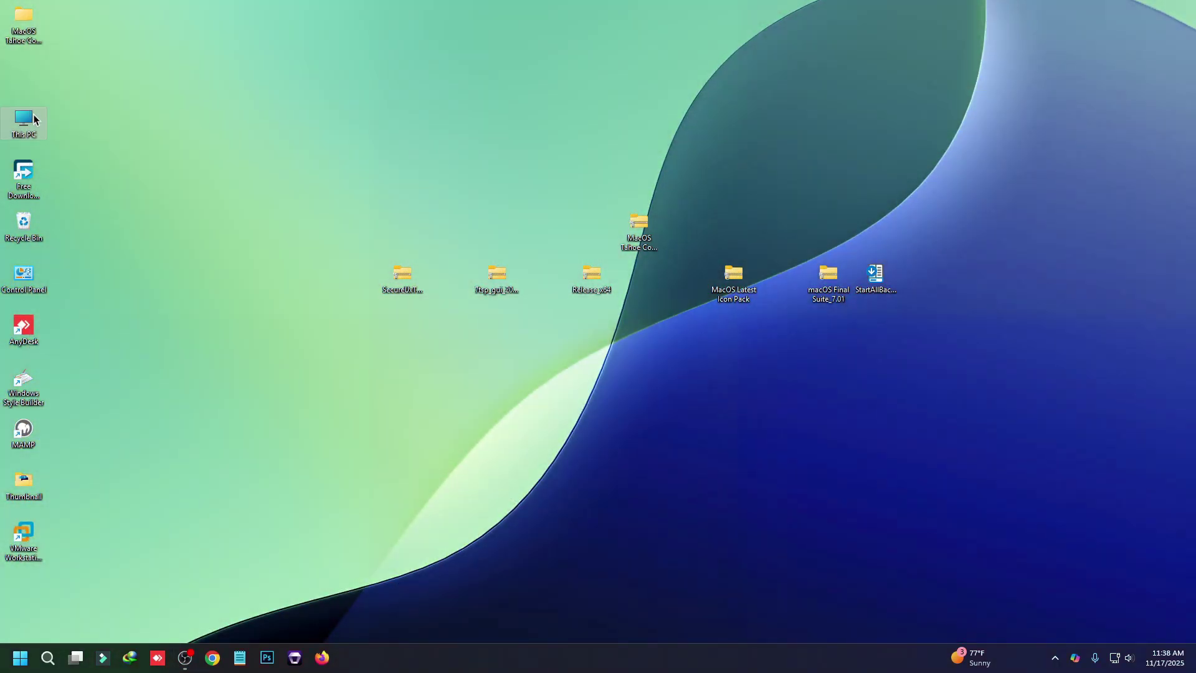
double_click(37, 111)
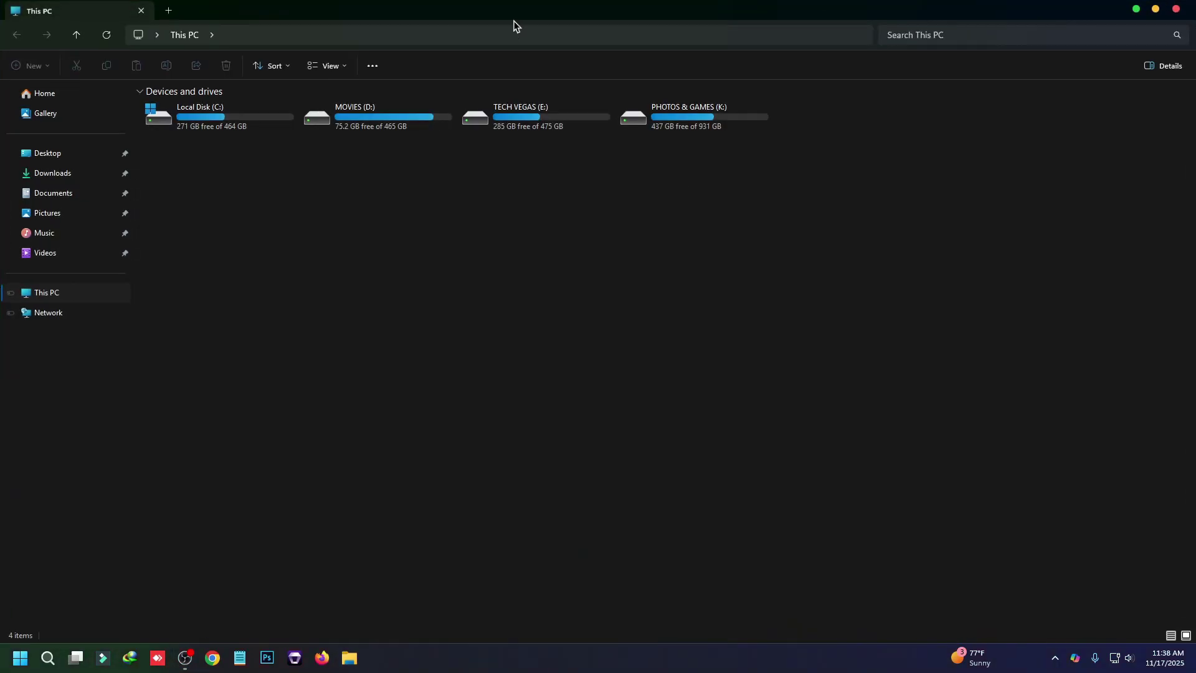
drag(515, 25, 498, 58)
click(986, 57)
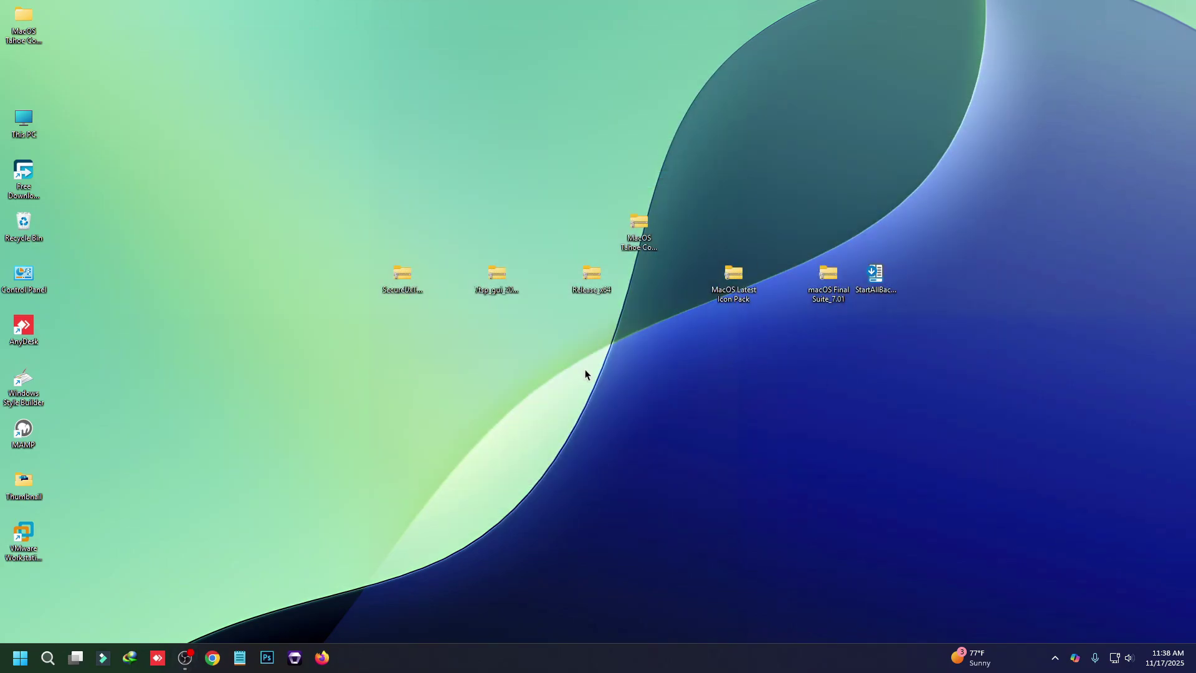
Install StartAllBack for the current user and close its pop-up configuration window
double_click(880, 287)
click(588, 292)
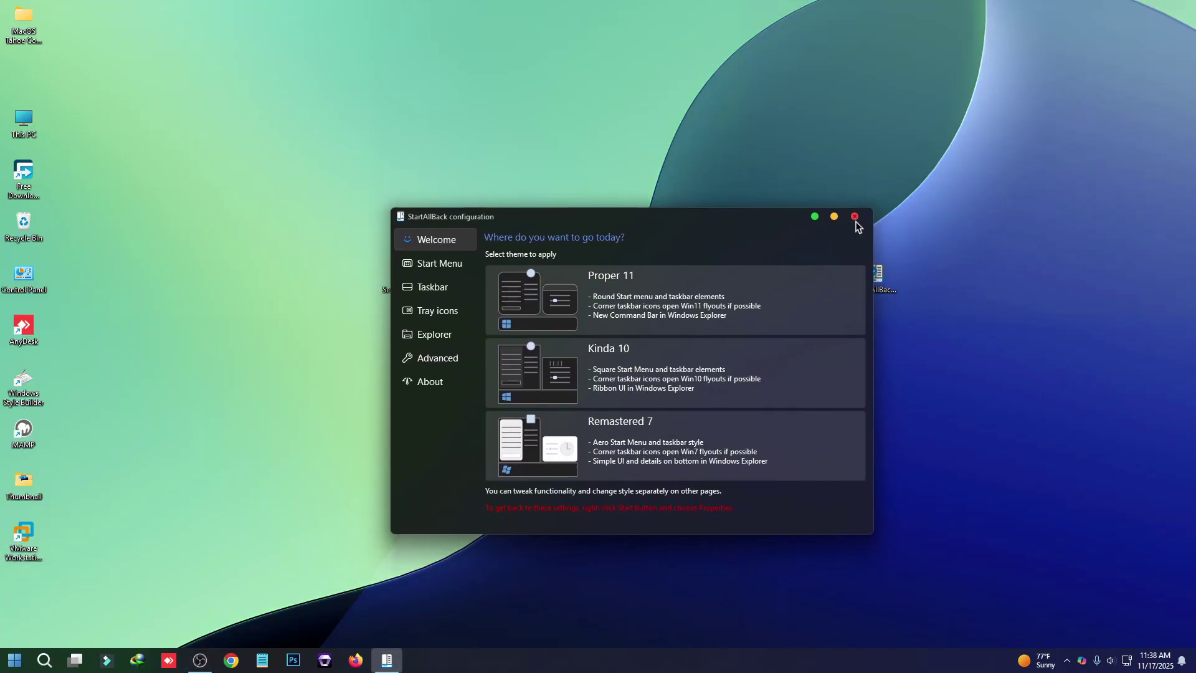
click(856, 215)
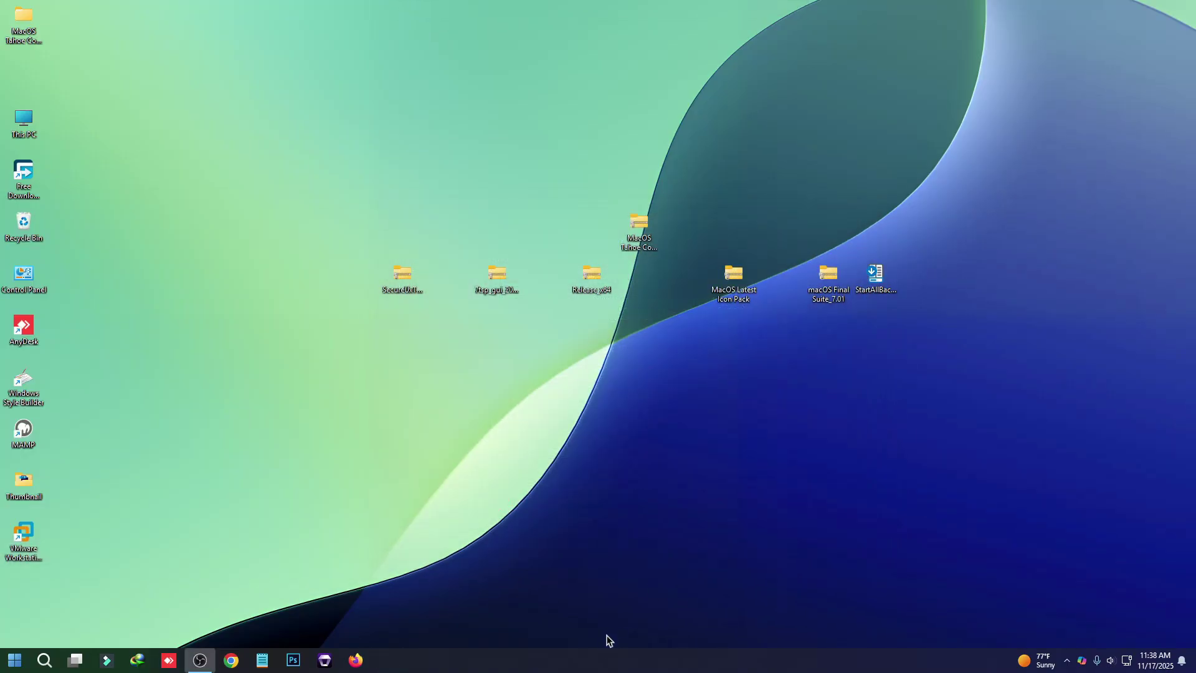
Turn off StartAllBack's enhanced classic taskbar (restarting Explorer) and enhanced classic start menu
right_click(583, 661)
click(629, 646)
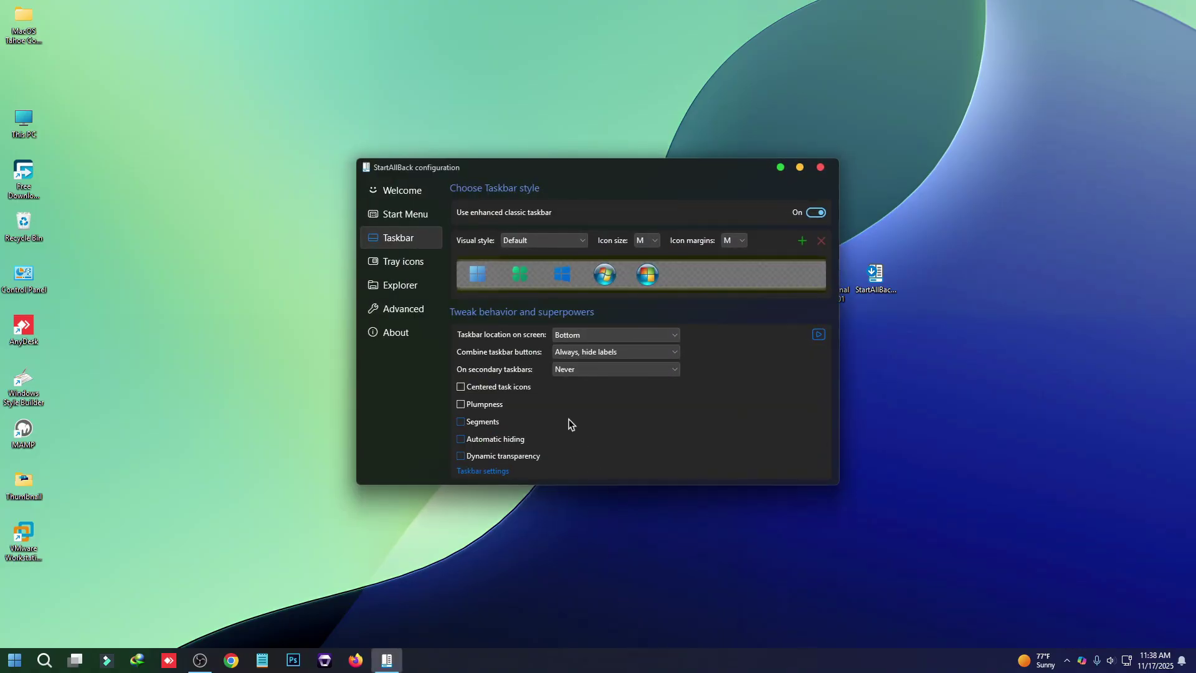
click(815, 212)
click(805, 248)
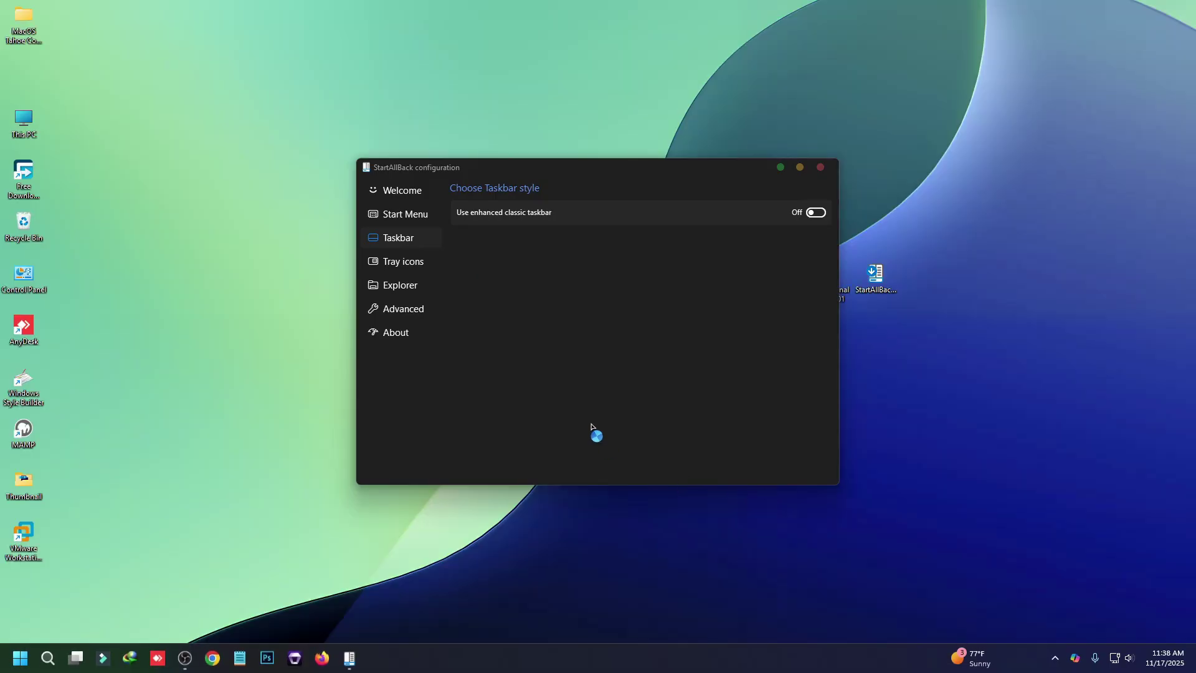
click(408, 218)
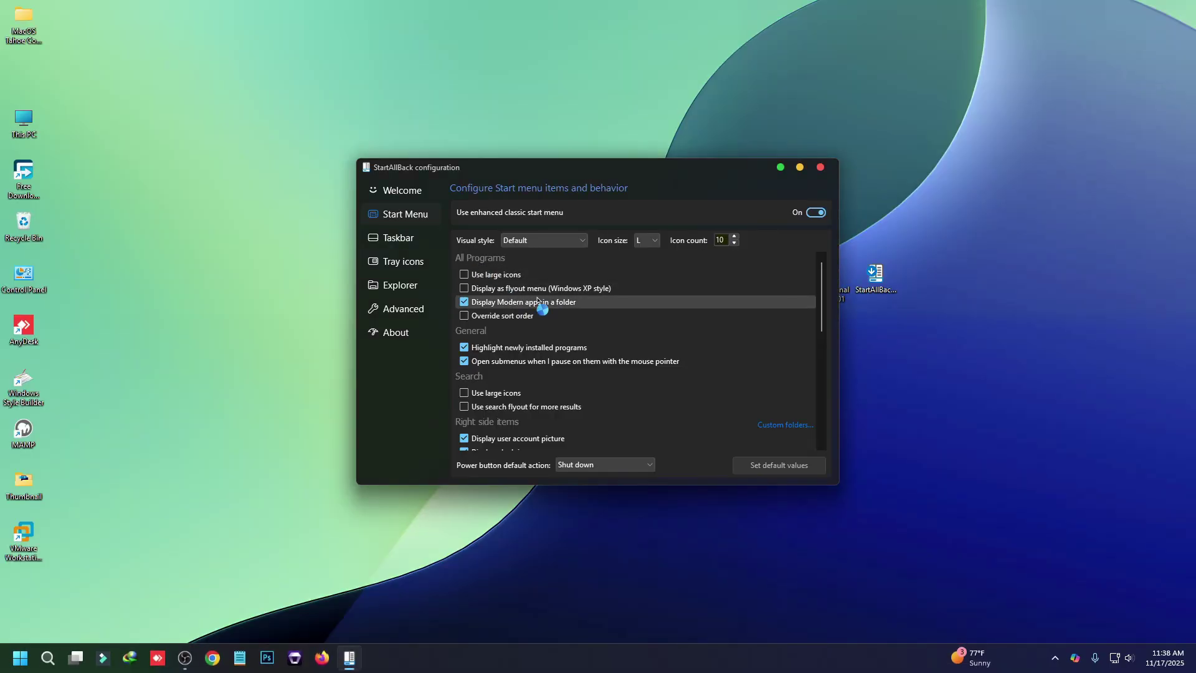
click(816, 213)
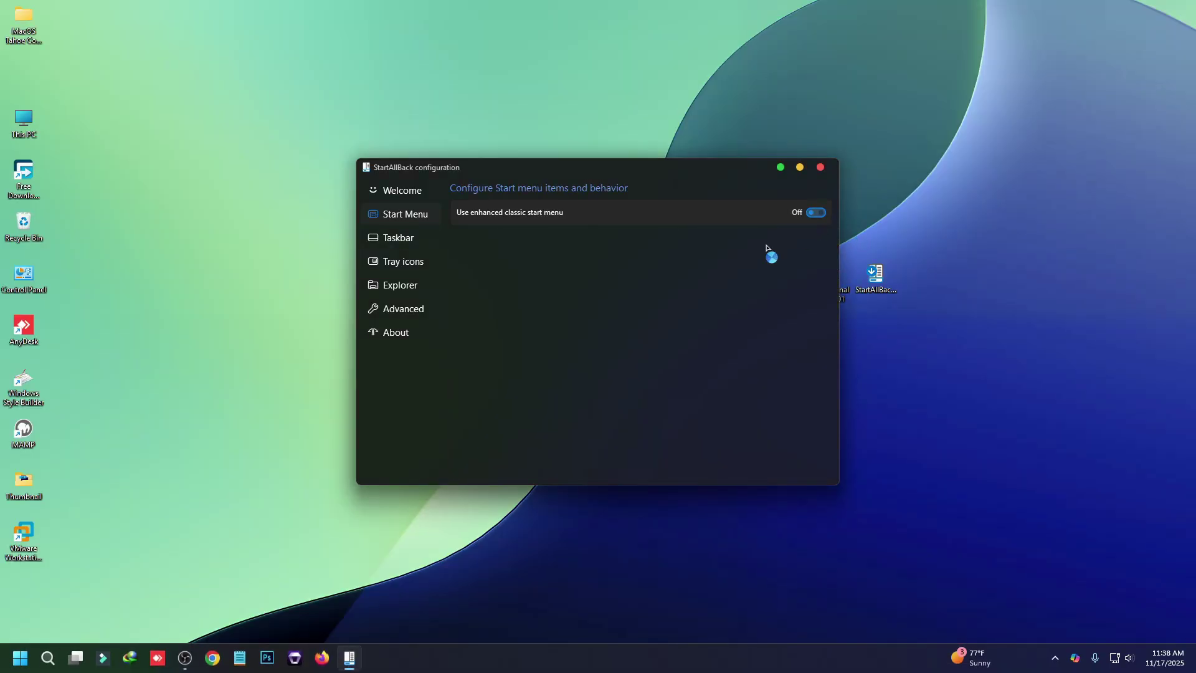
click(409, 290)
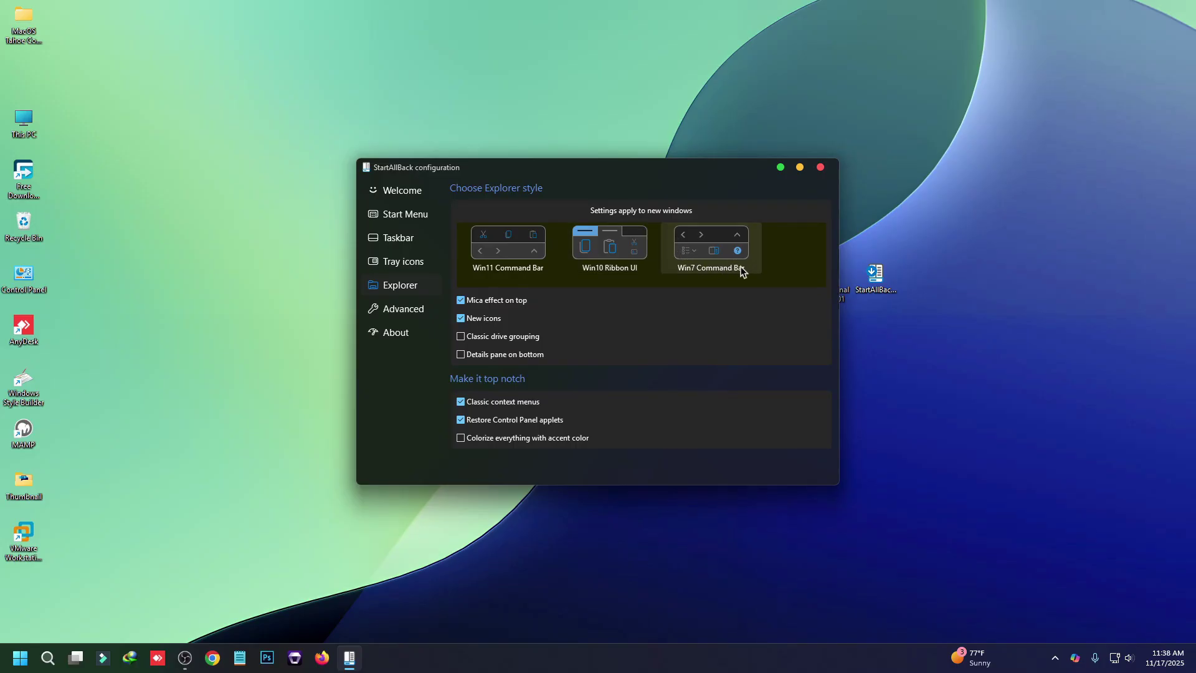
click(820, 168)
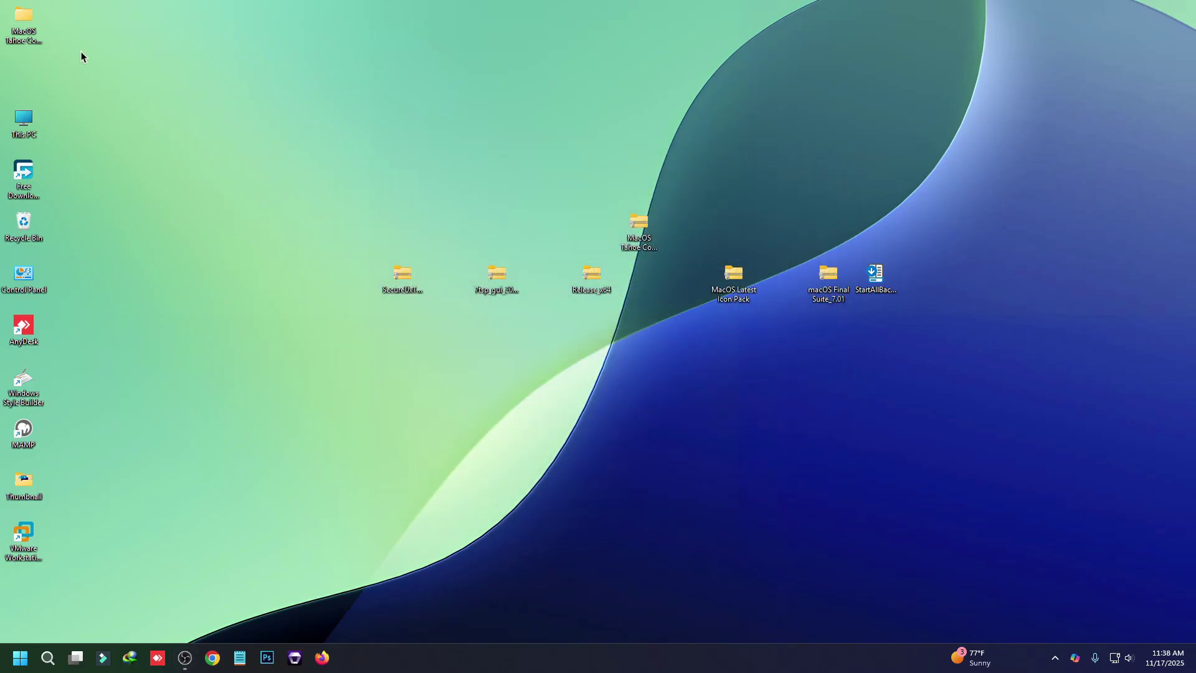
Check File Explorer's new look, then extract the 7tsp GUI archive on the desktop with WinRAR
key(super+e)
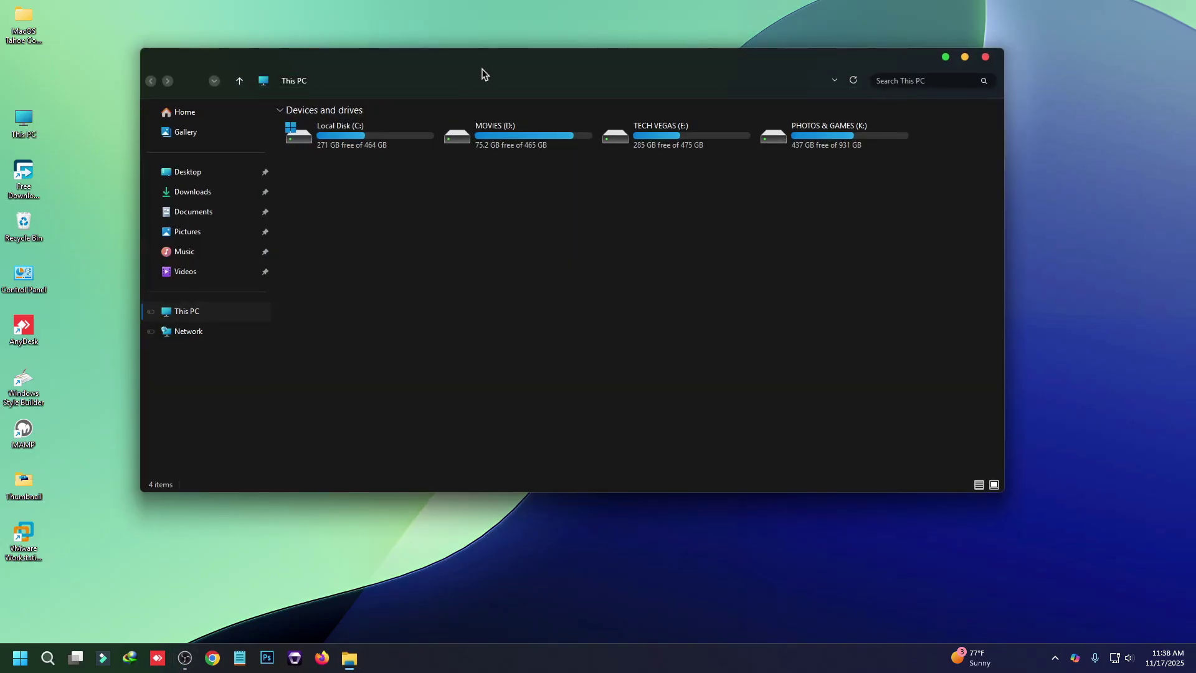
click(981, 58)
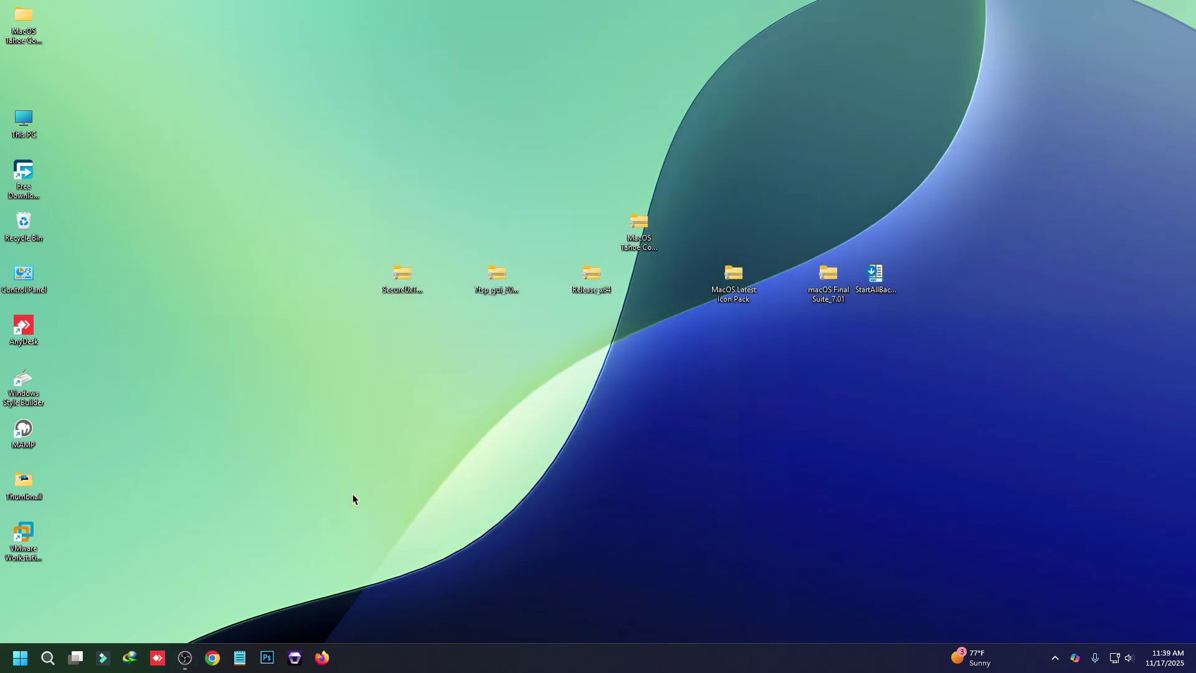
click(496, 285)
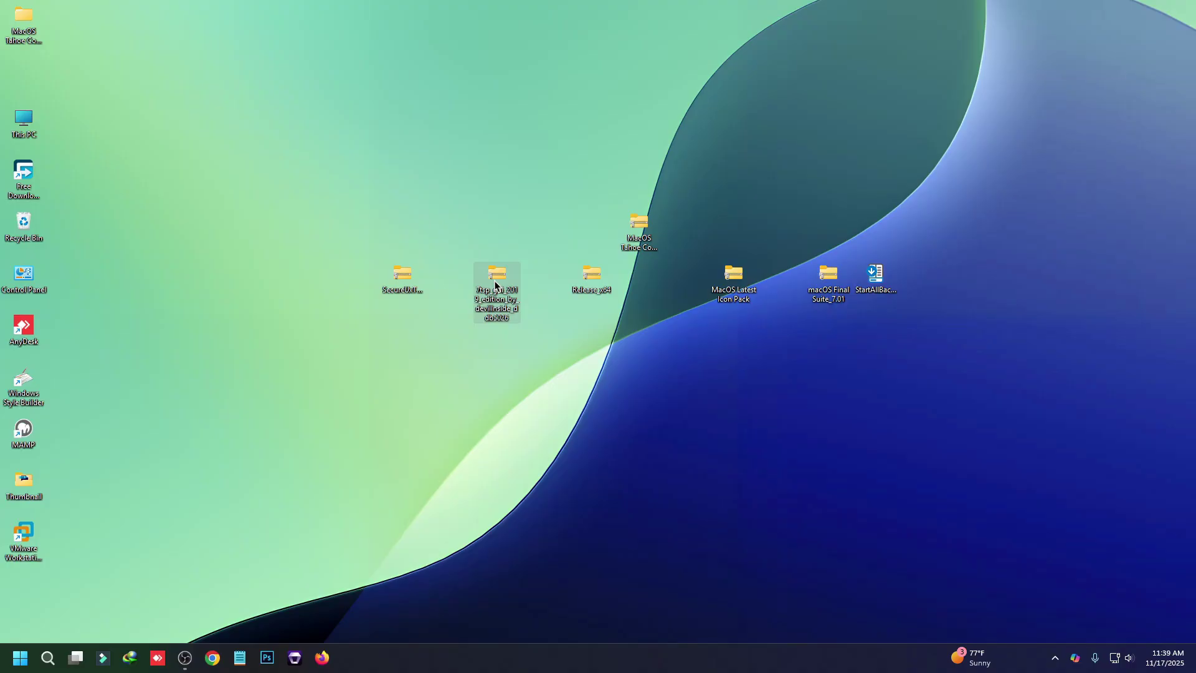
key(shift+F10)
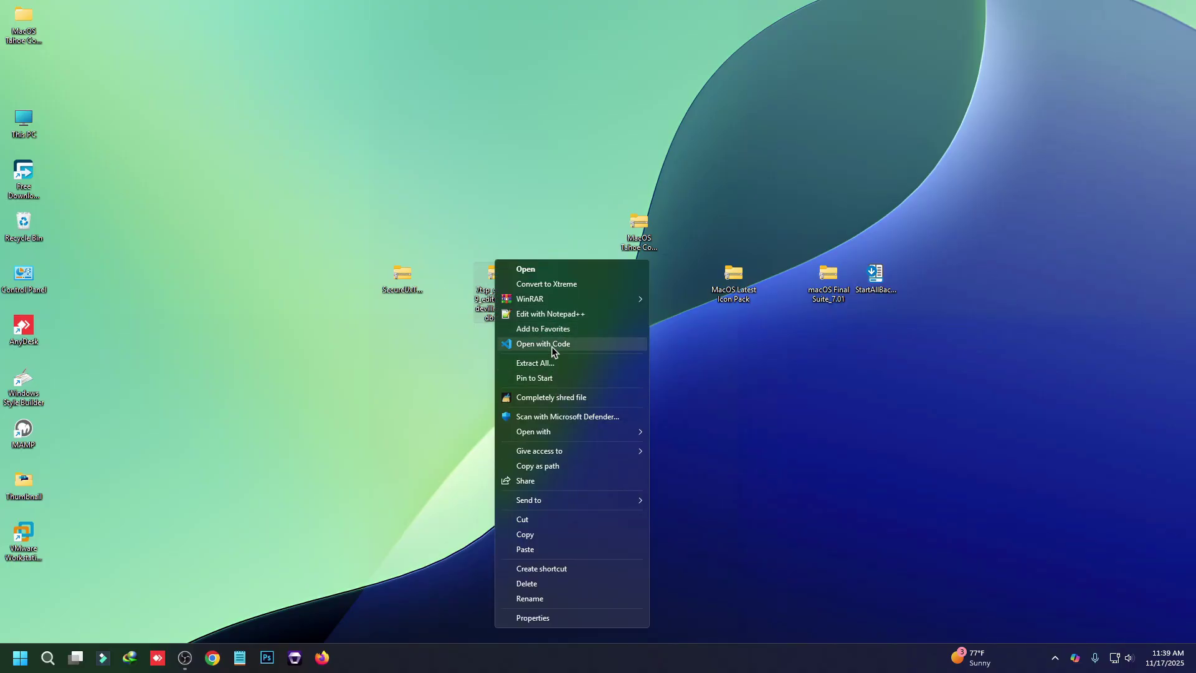
mouse_move(574, 302)
click(689, 314)
click(632, 468)
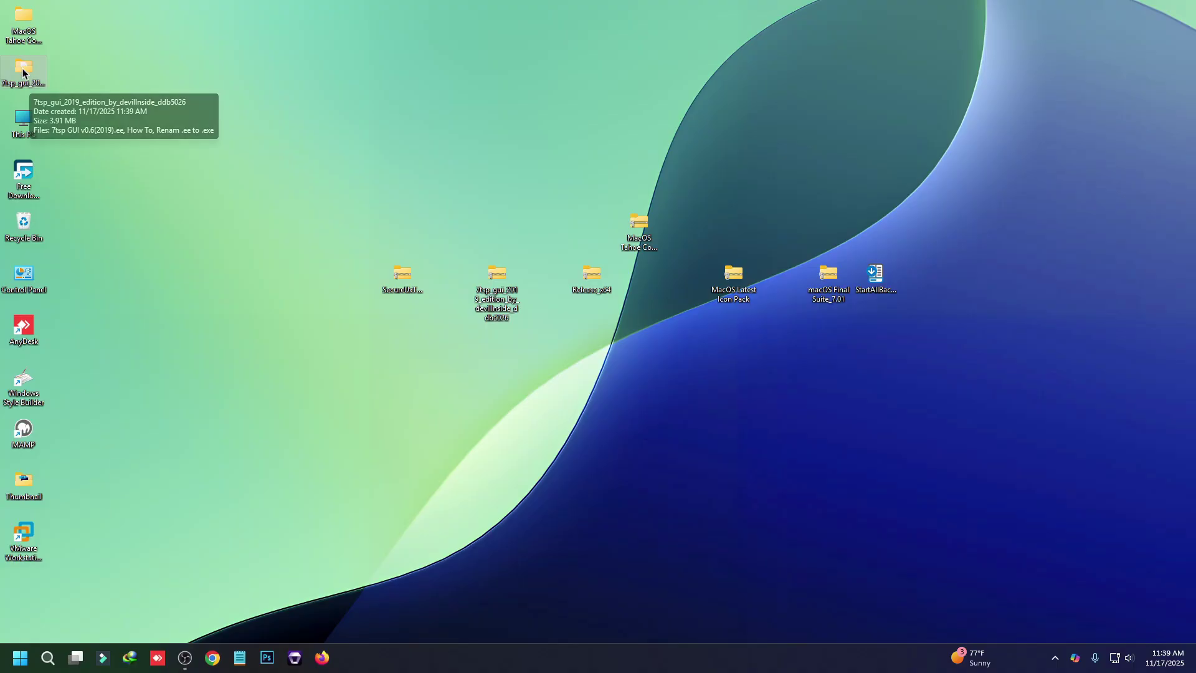
Rename the 7tsp GUI v0.6(2019) file's extension from .ee to .exe, accepting the warning
click(21, 68)
double_click(20, 69)
right_click(342, 126)
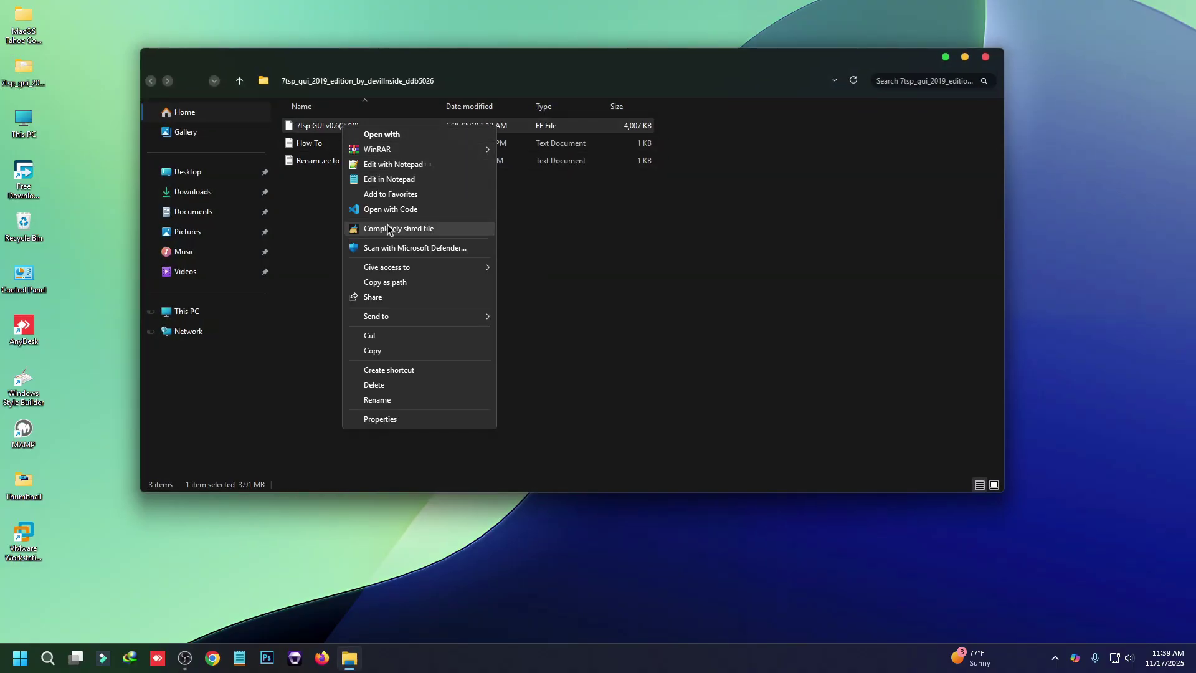
click(407, 400)
double_click(365, 126)
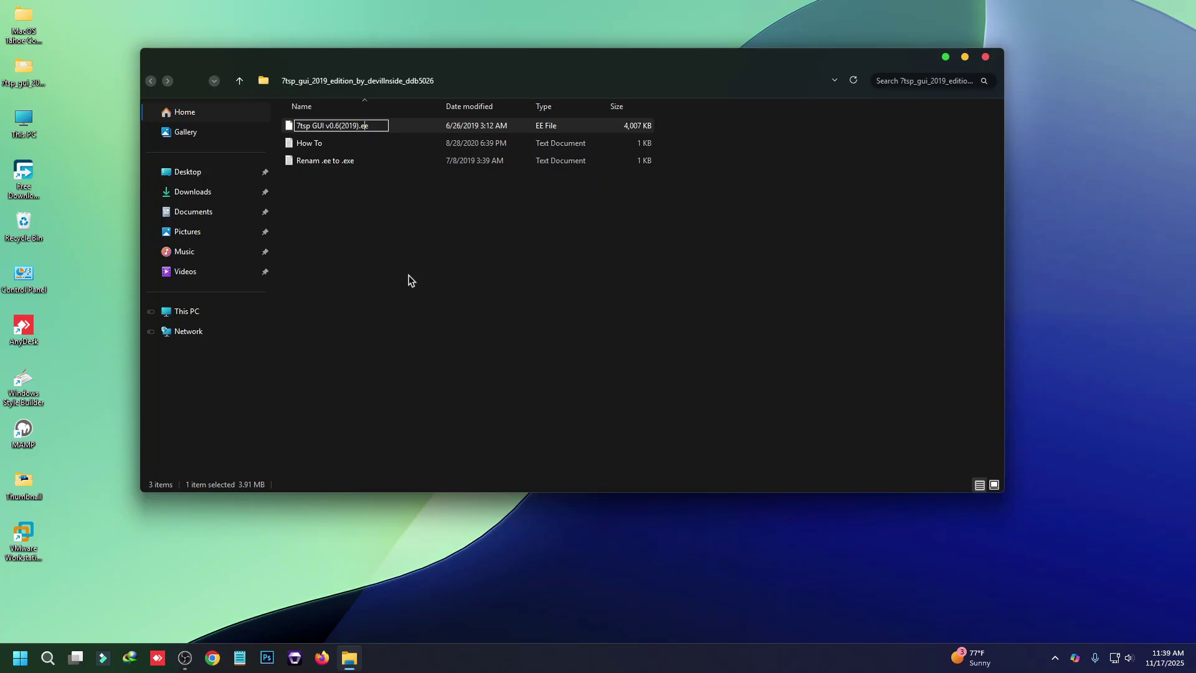
text(x)
key(Return)
click(655, 335)
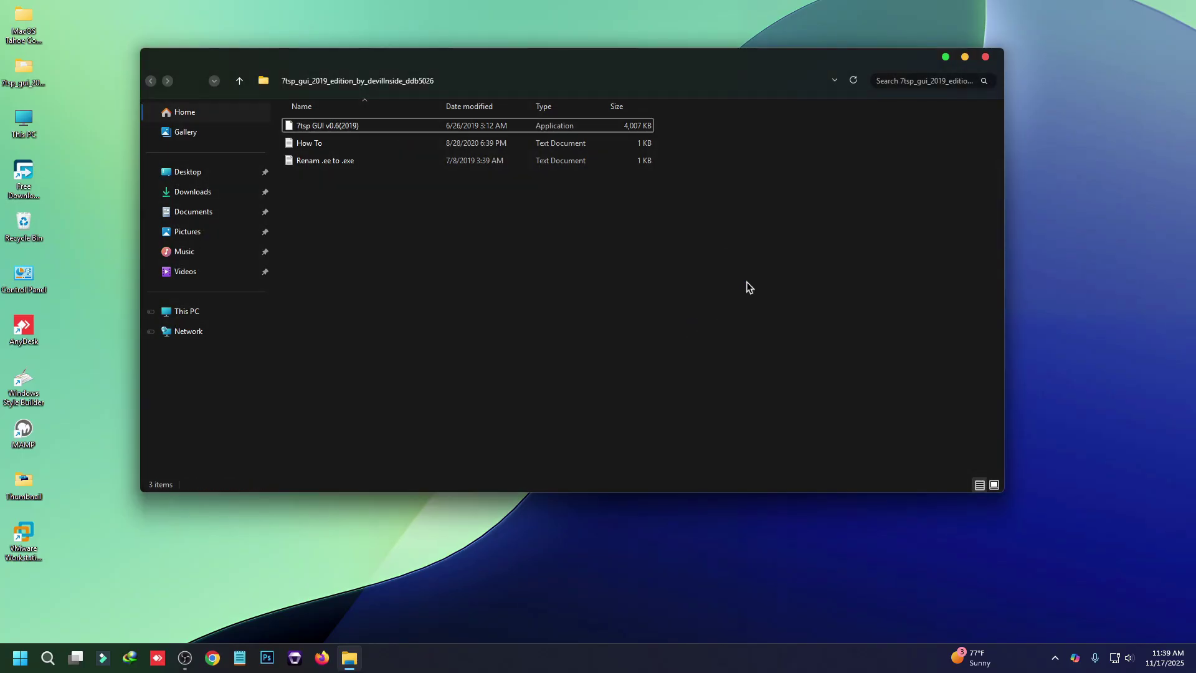
click(985, 57)
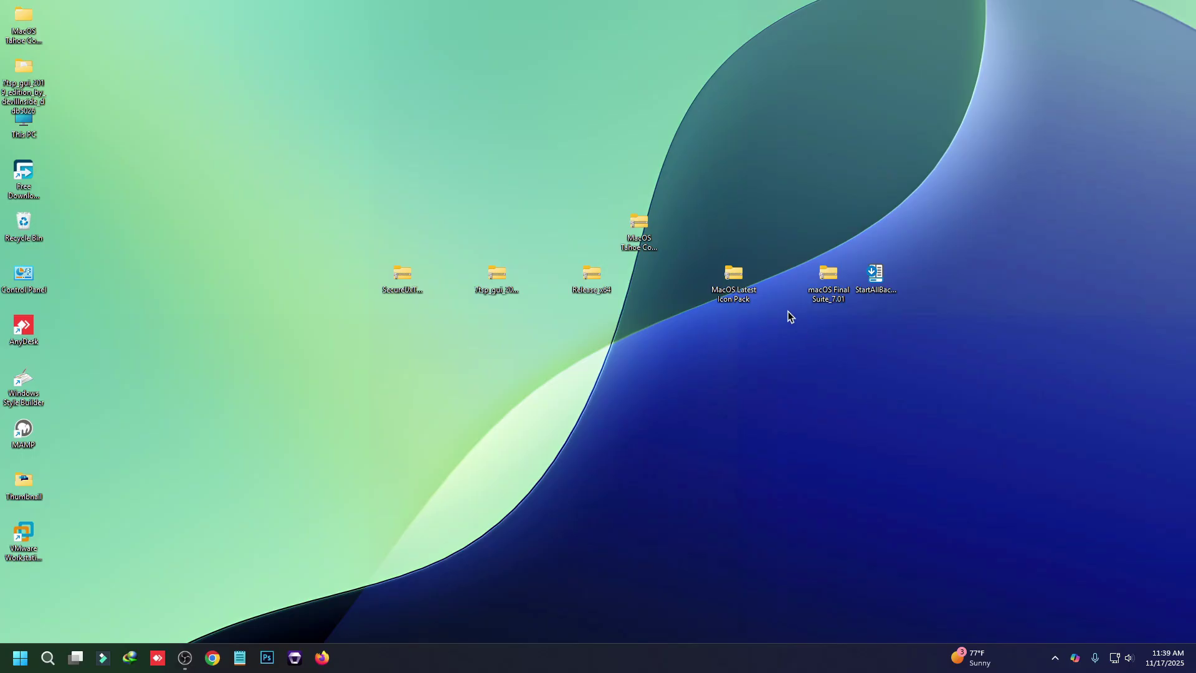
Extract the MacOS Latest Icon Pack archive to the desktop and locate the 7tsp mocOS Tahoe Icon Pack inside
right_click(734, 276)
mouse_move(798, 303)
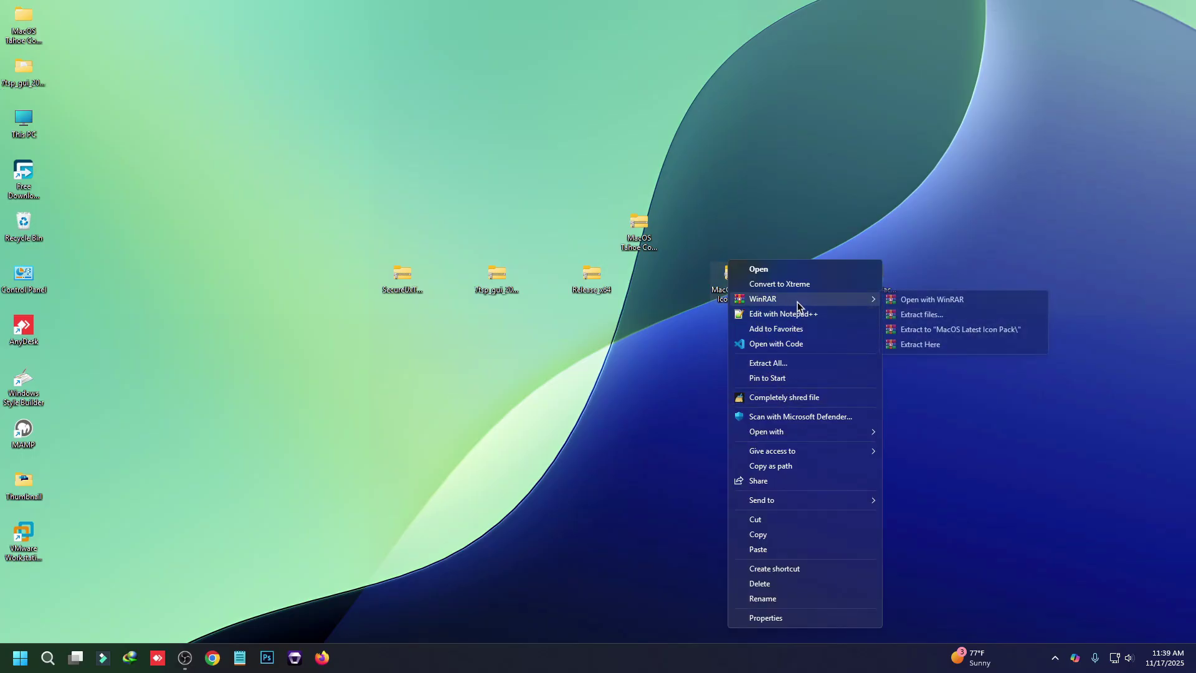
click(910, 314)
click(644, 468)
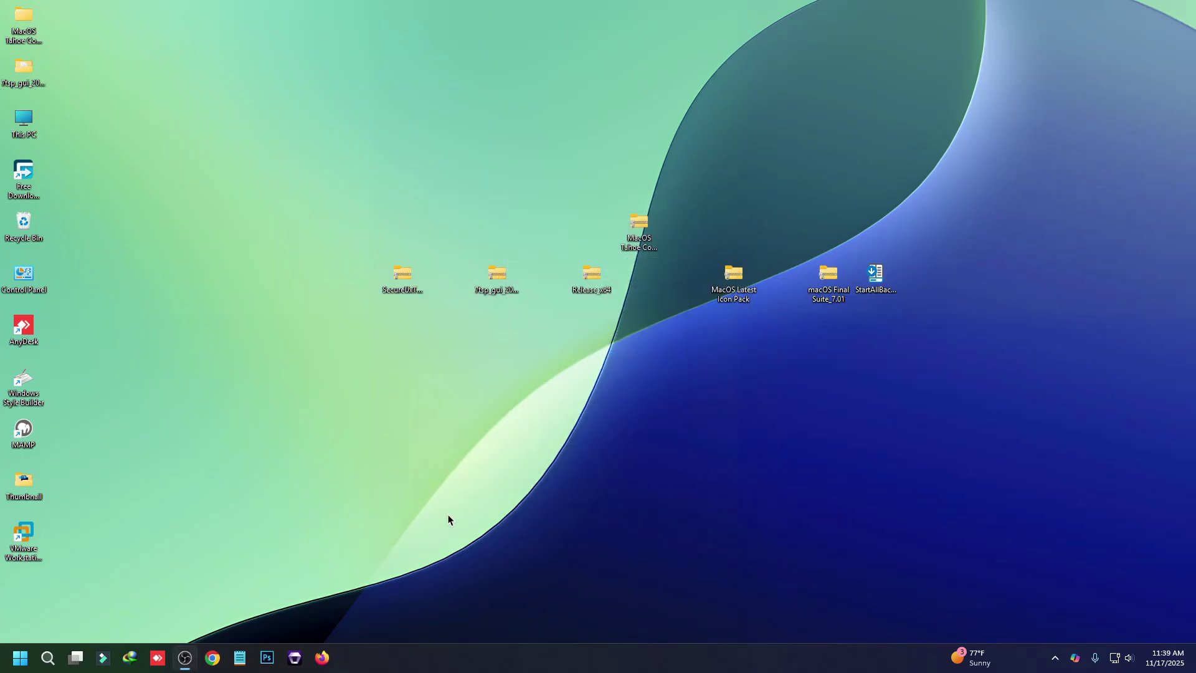
double_click(24, 586)
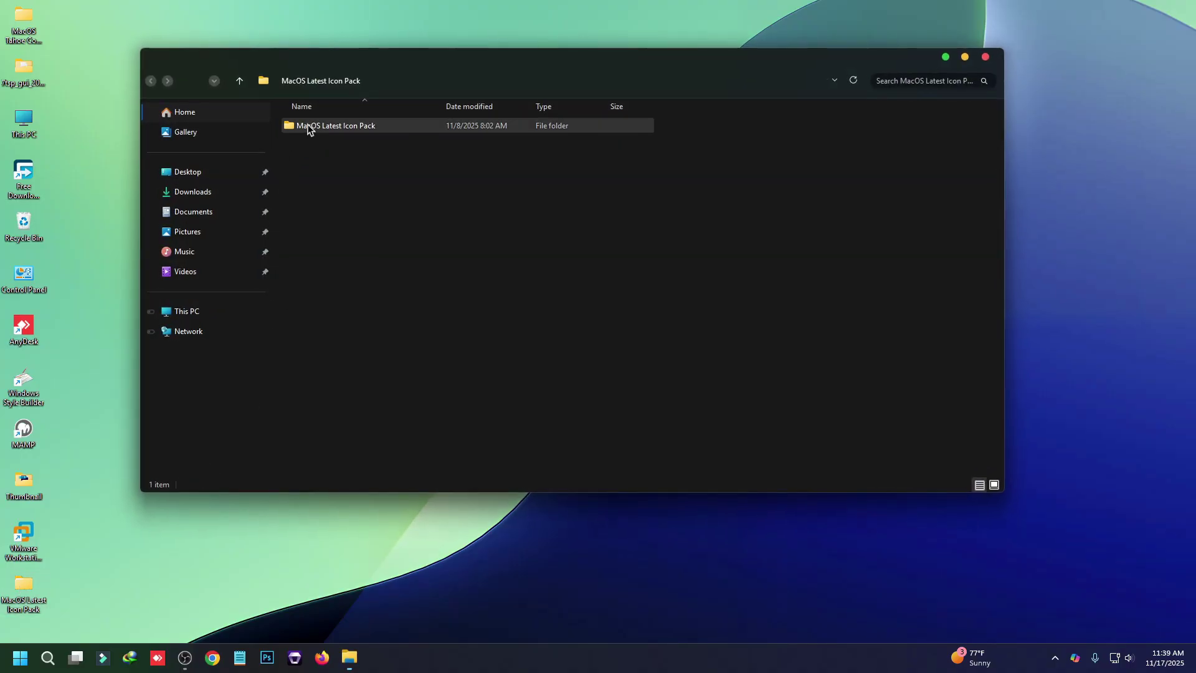
double_click(308, 127)
click(349, 127)
click(986, 57)
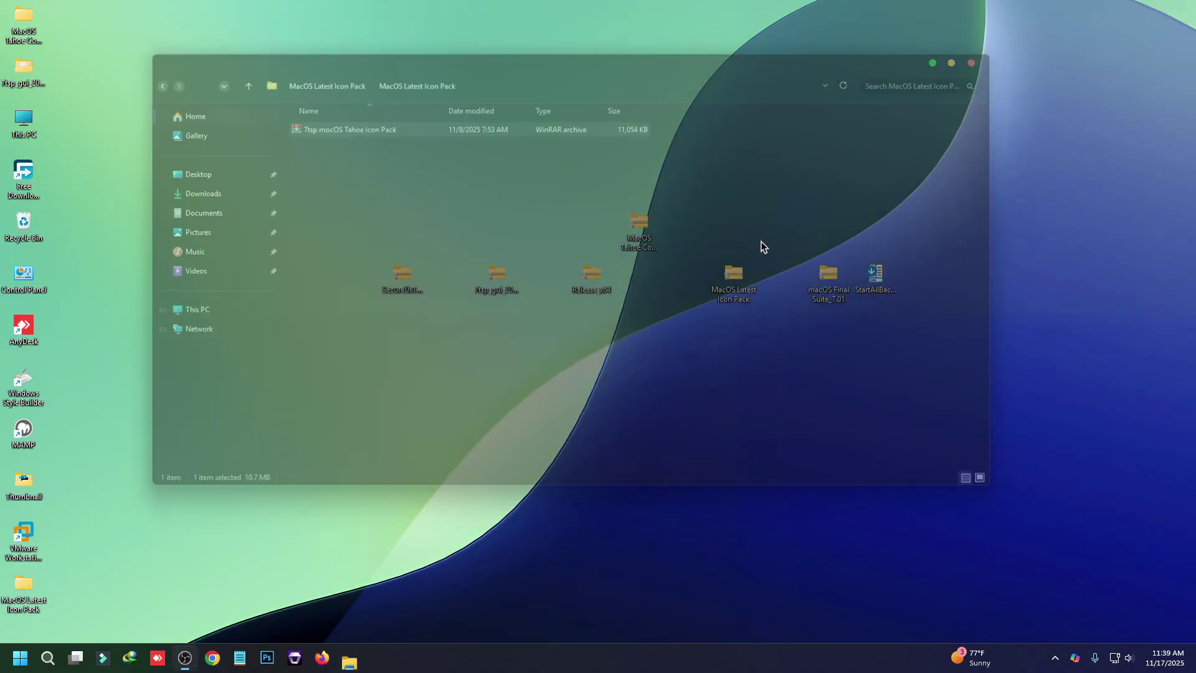
Launch the 7tsp GUI application from its extracted desktop folder
double_click(23, 69)
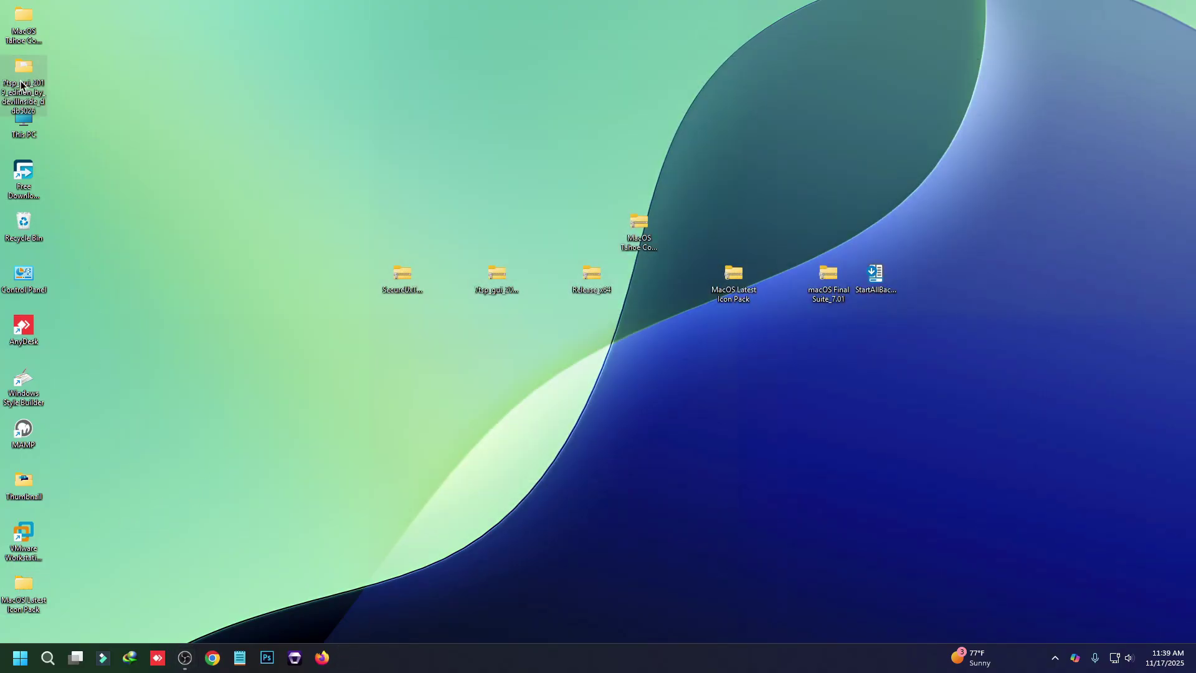
click(320, 126)
right_click(311, 126)
click(373, 151)
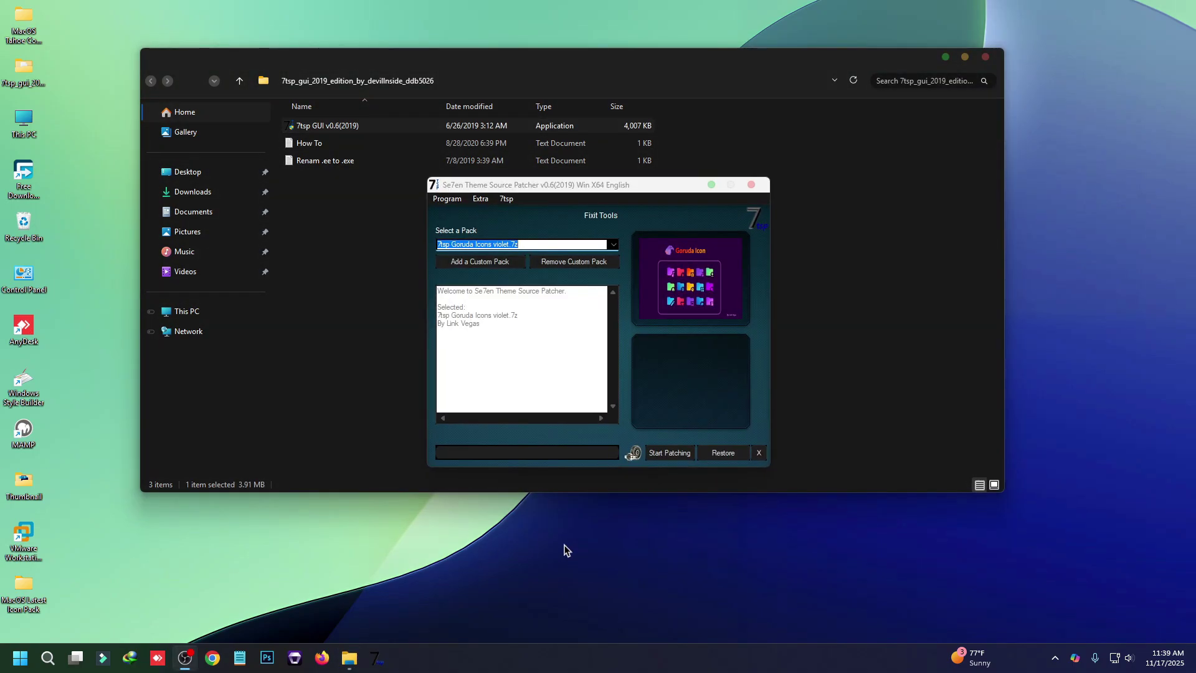
Add the 7tsp mocOS Tahoe Icon Pack from MacOS Latest Icon Pack as a custom pack
click(489, 264)
click(852, 416)
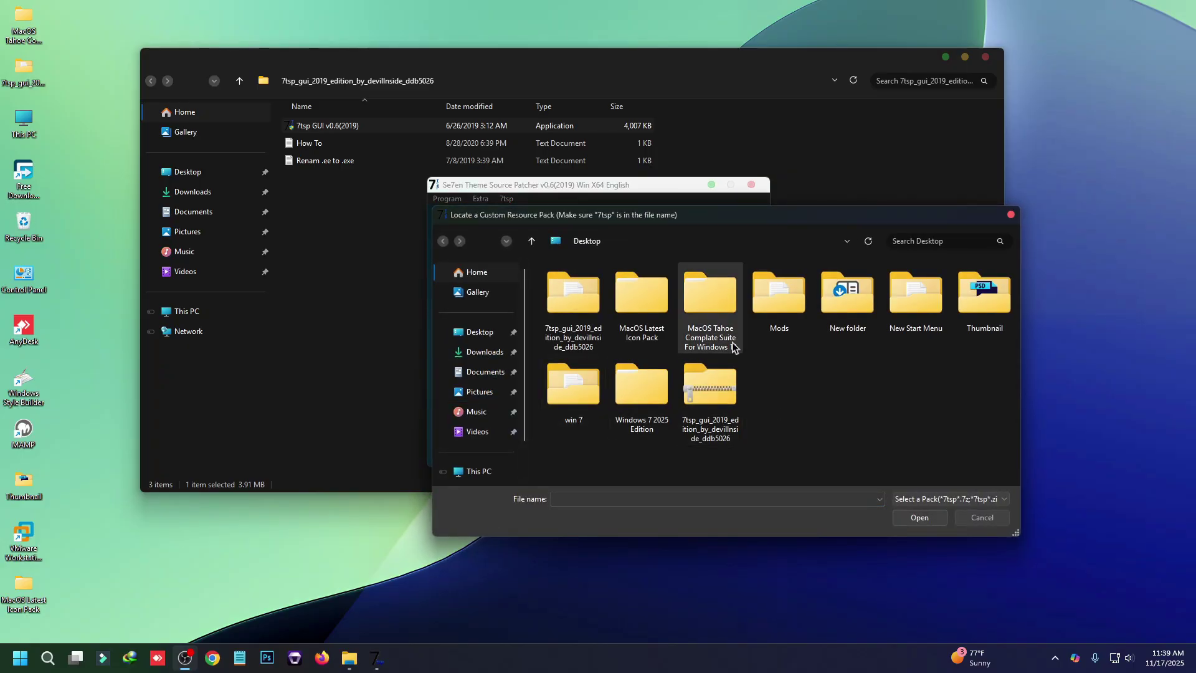
double_click(647, 313)
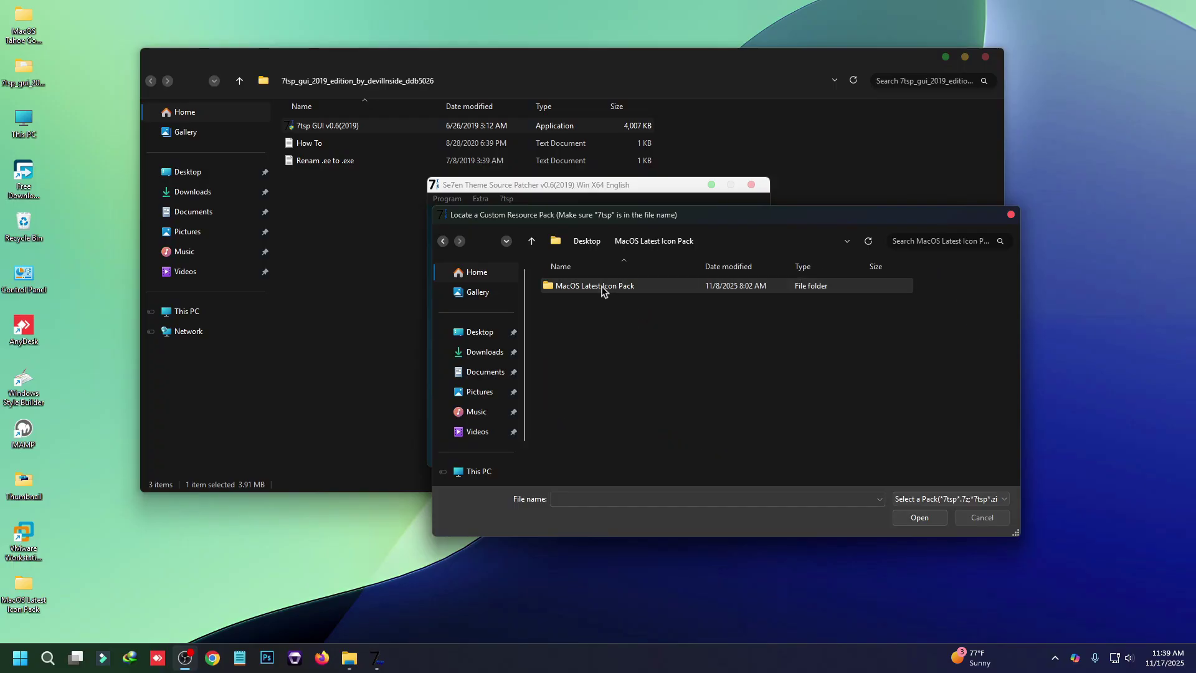
double_click(604, 294)
double_click(590, 297)
click(602, 375)
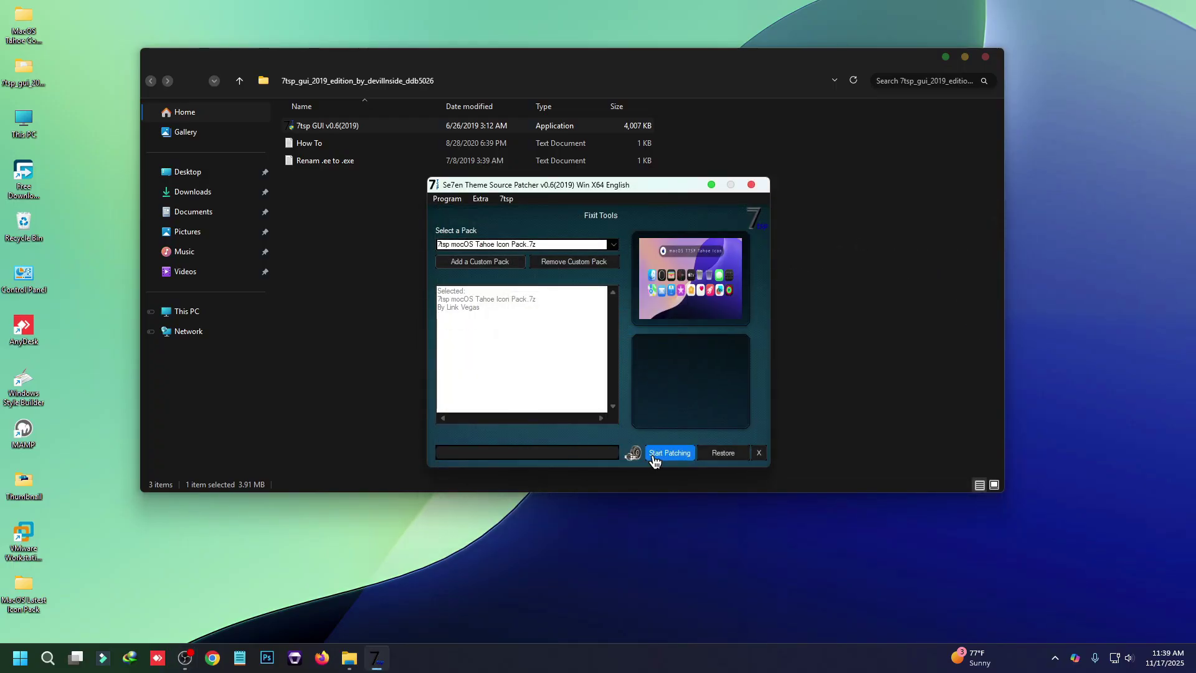
Start patching with the mocOS Tahoe pack, confirm, and agree to restart
click(677, 459)
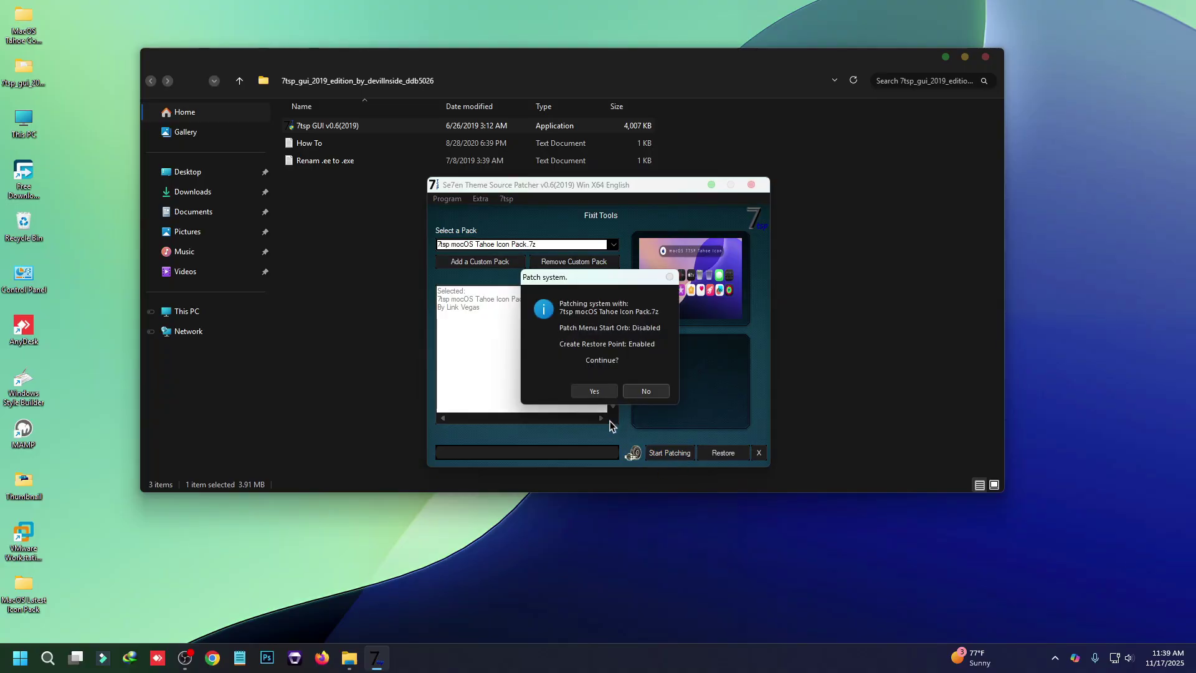
click(595, 391)
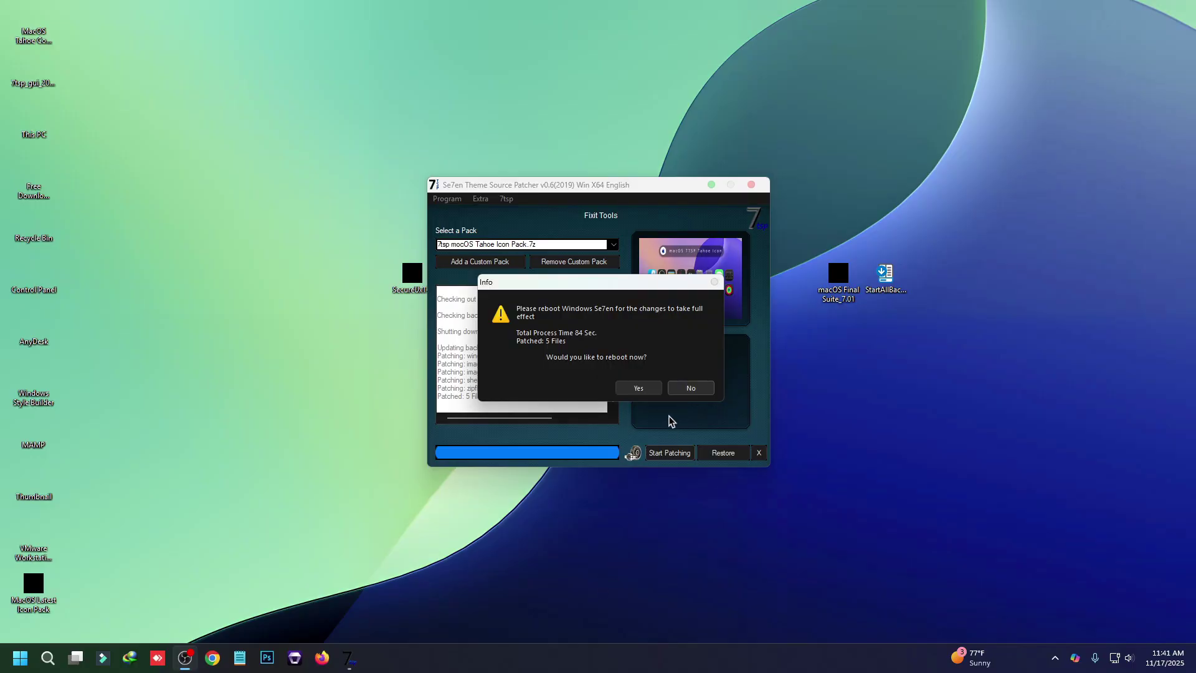
click(639, 388)
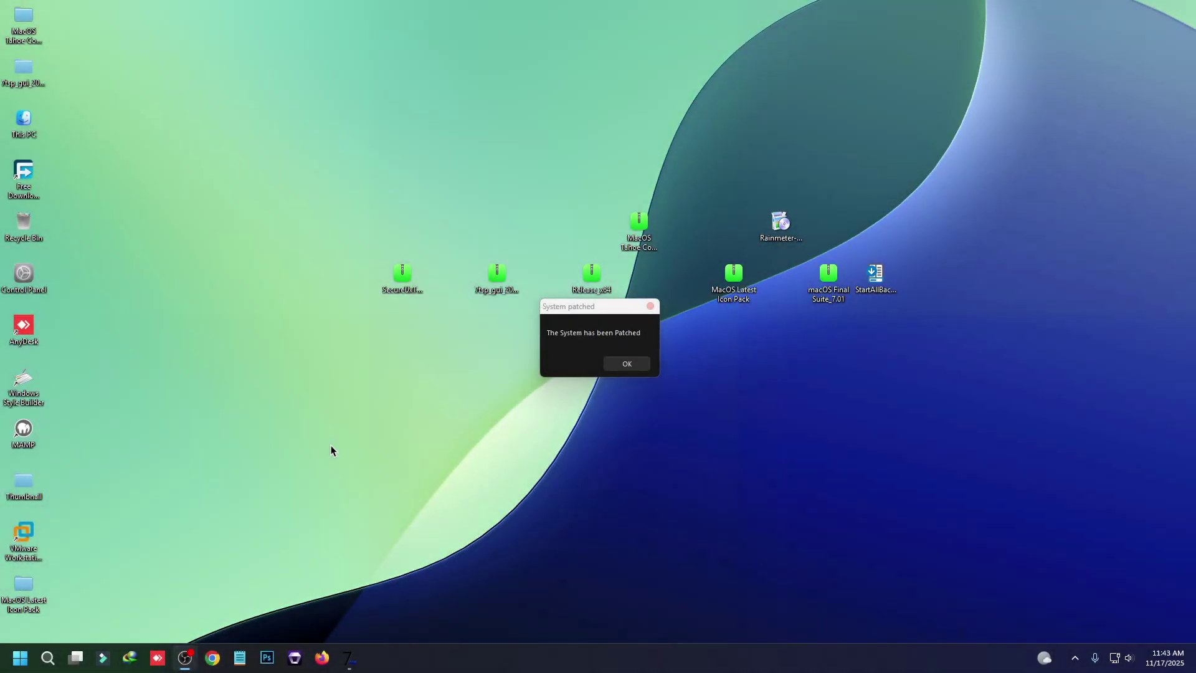
Dismiss the patch message and turn on Automatically hide the taskbar under Taskbar behaviors
click(605, 363)
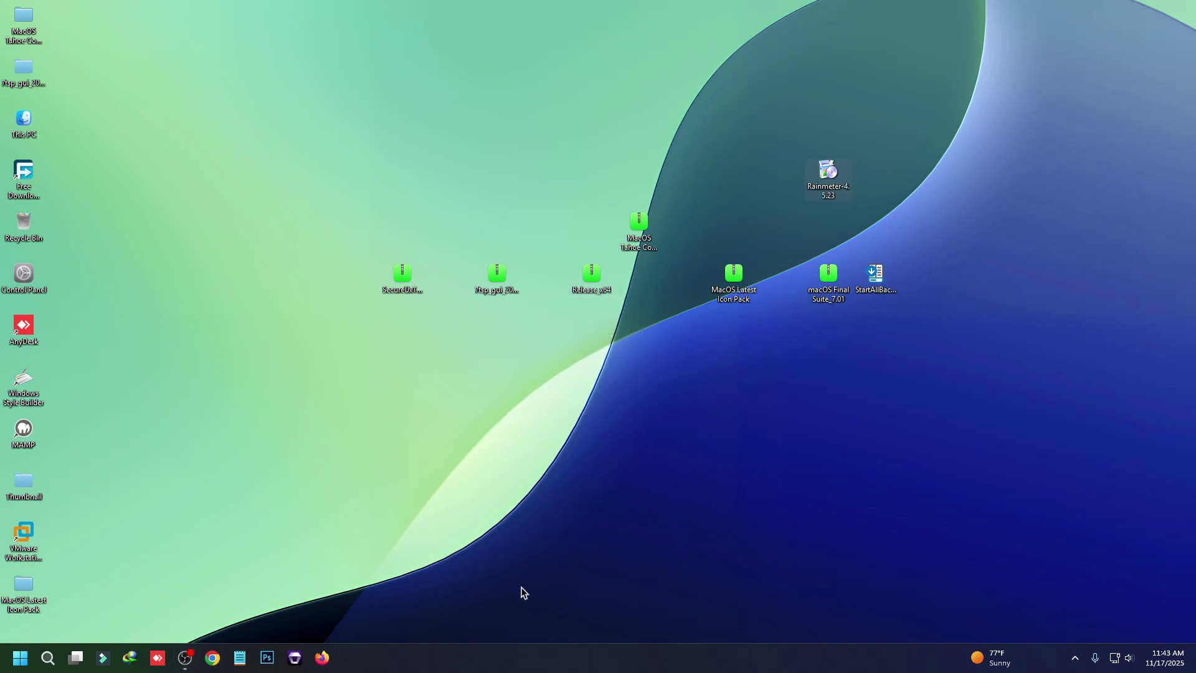
right_click(529, 664)
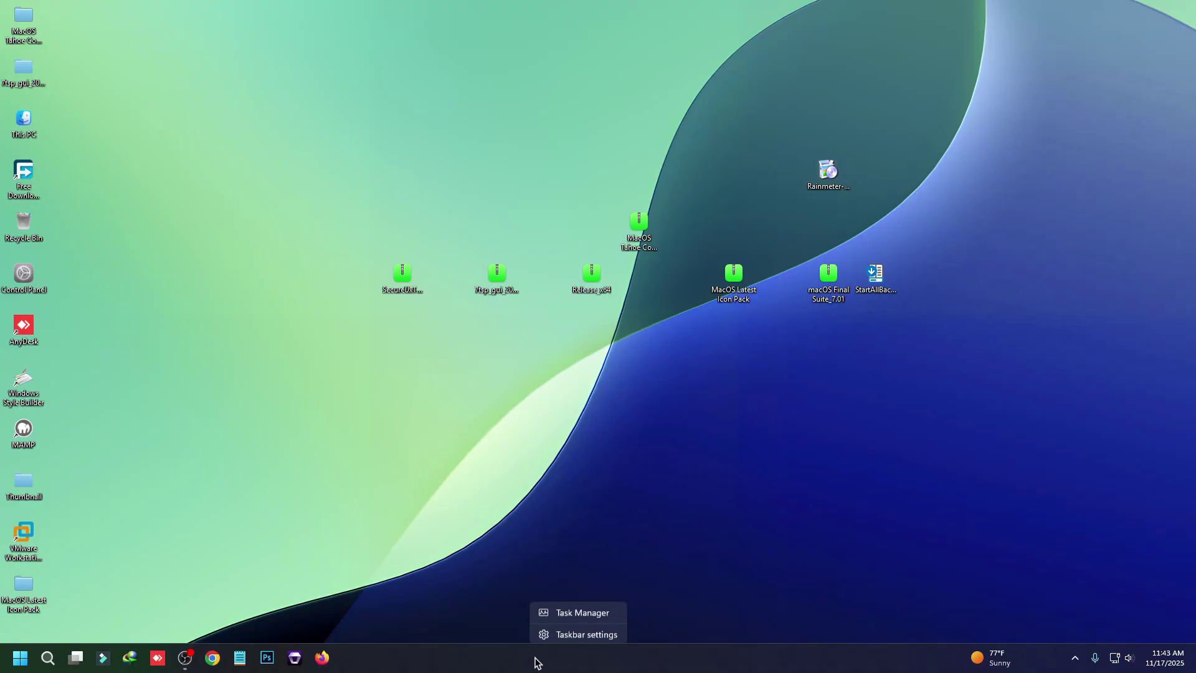
click(574, 632)
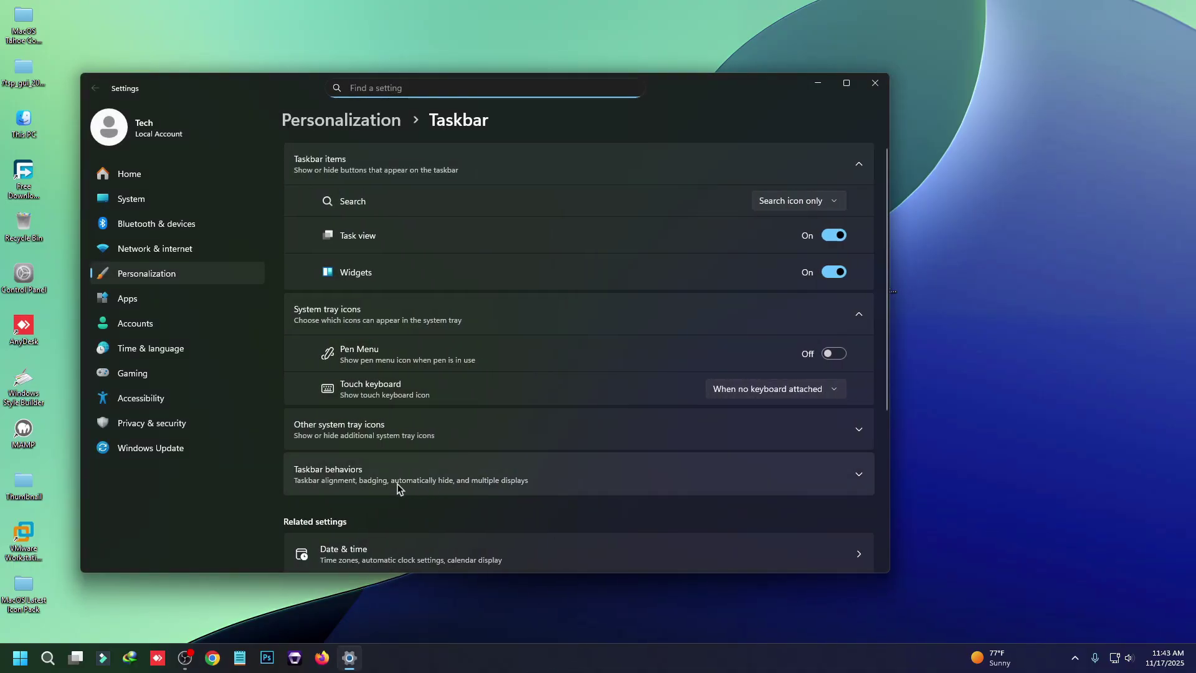
click(374, 486)
click(324, 551)
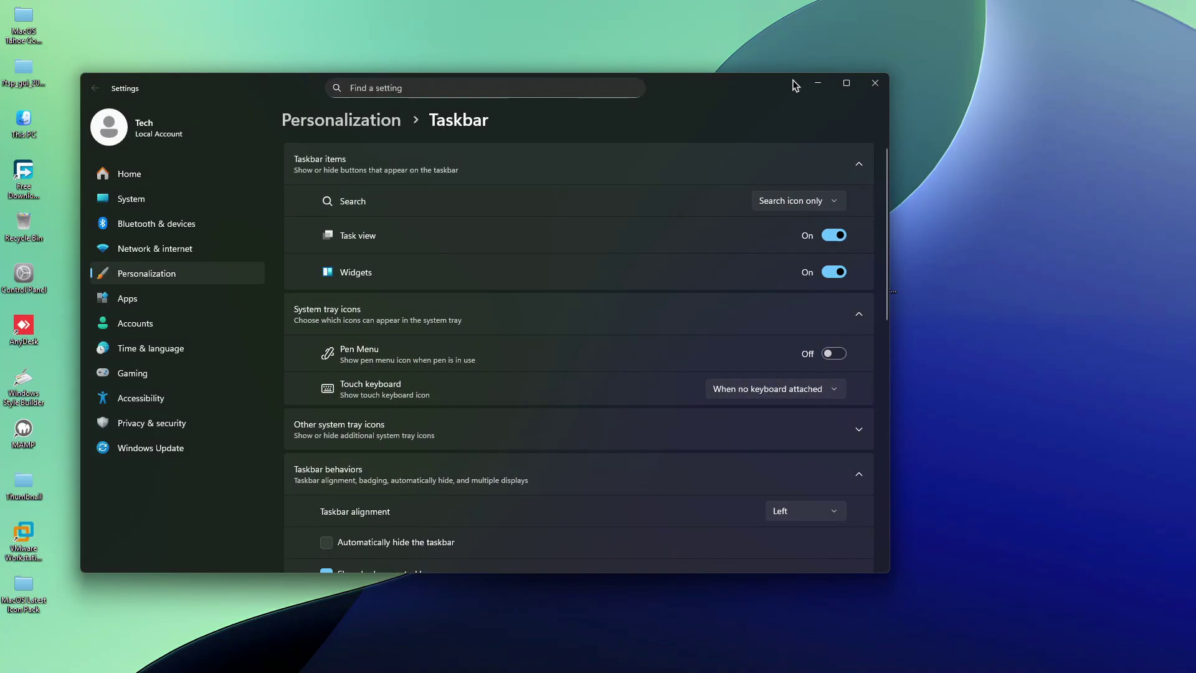
click(876, 83)
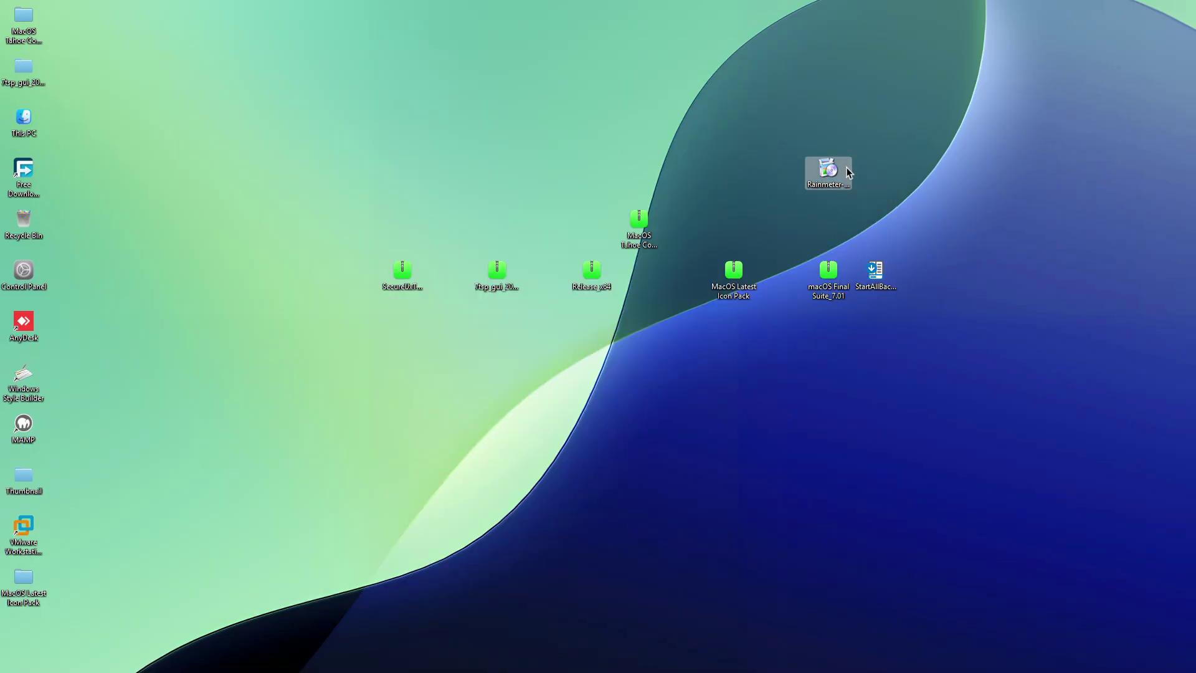
Install Rainmeter with English as the setup language, launch it, and unload the welcome skin
double_click(846, 169)
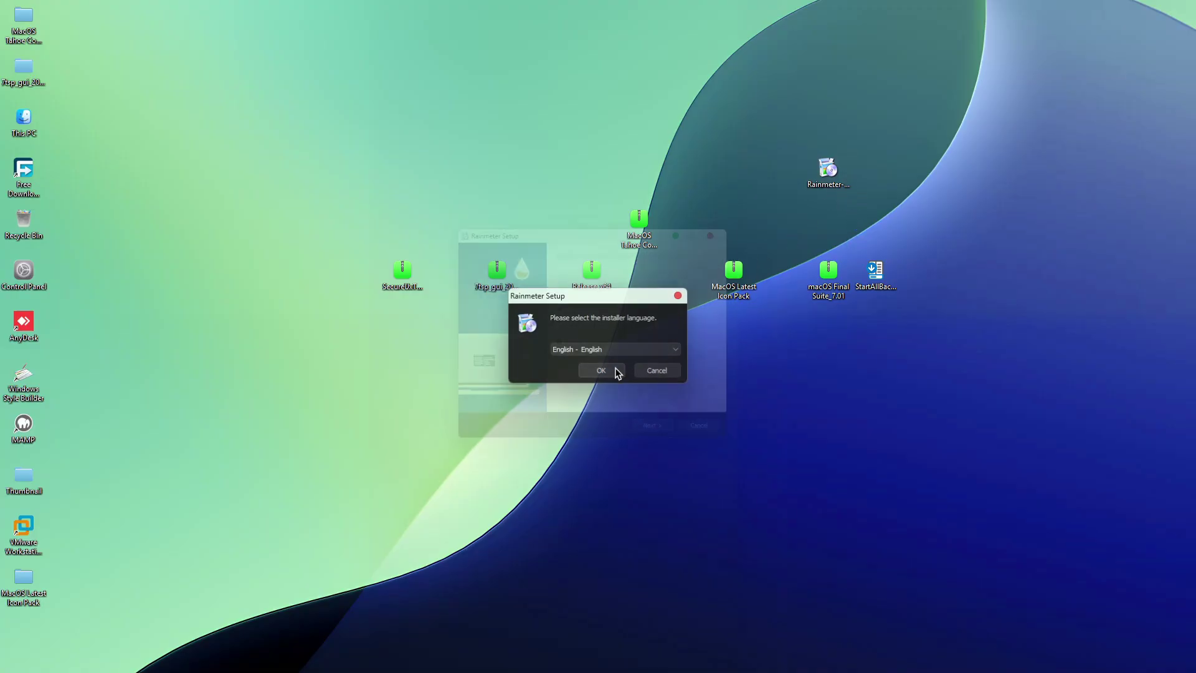
click(617, 372)
click(661, 444)
click(660, 444)
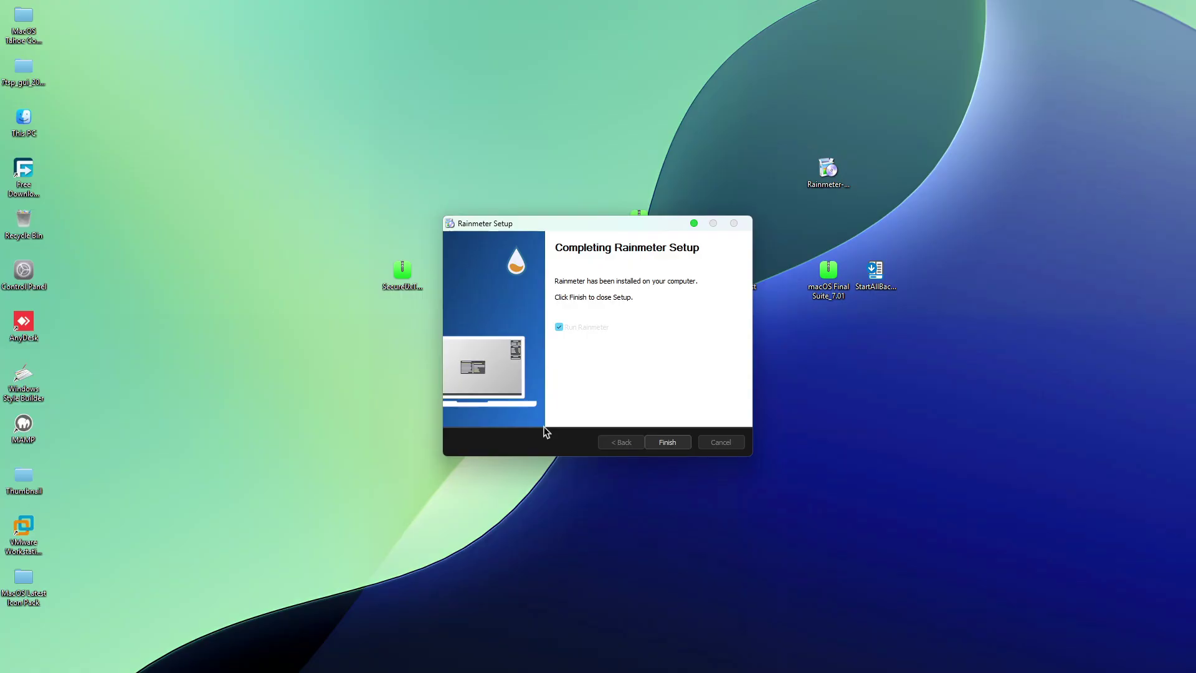
click(667, 443)
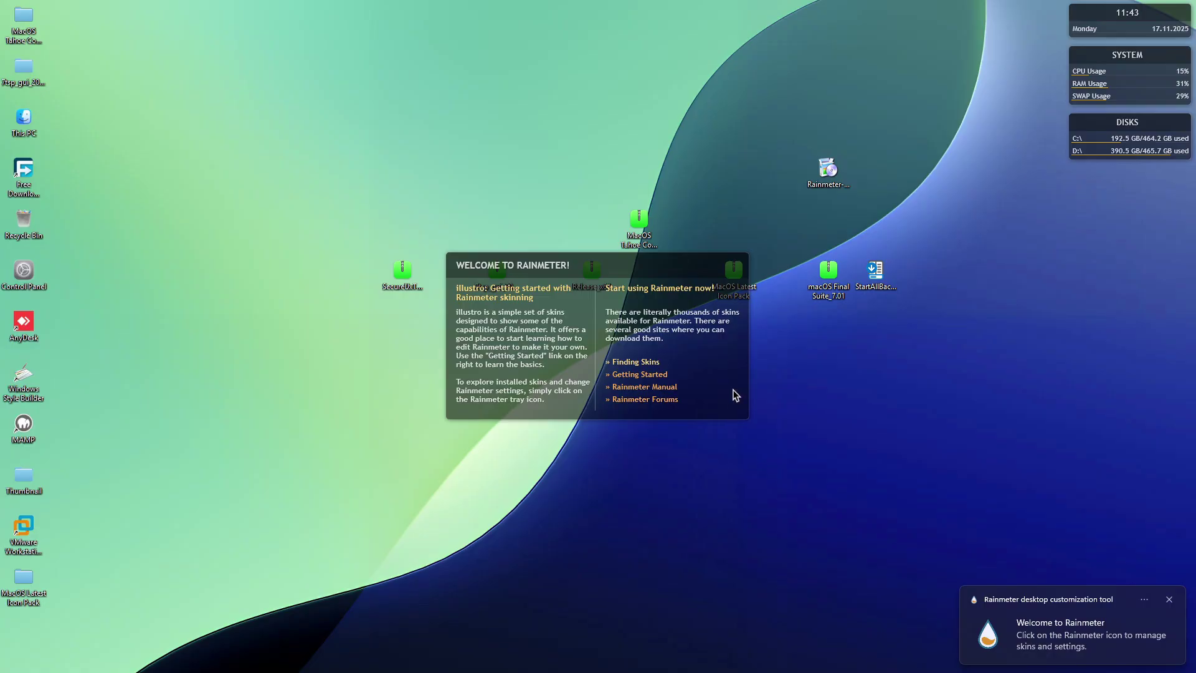
right_click(735, 395)
click(820, 553)
Unload the illustro disk, system and clock widgets
right_click(1121, 153)
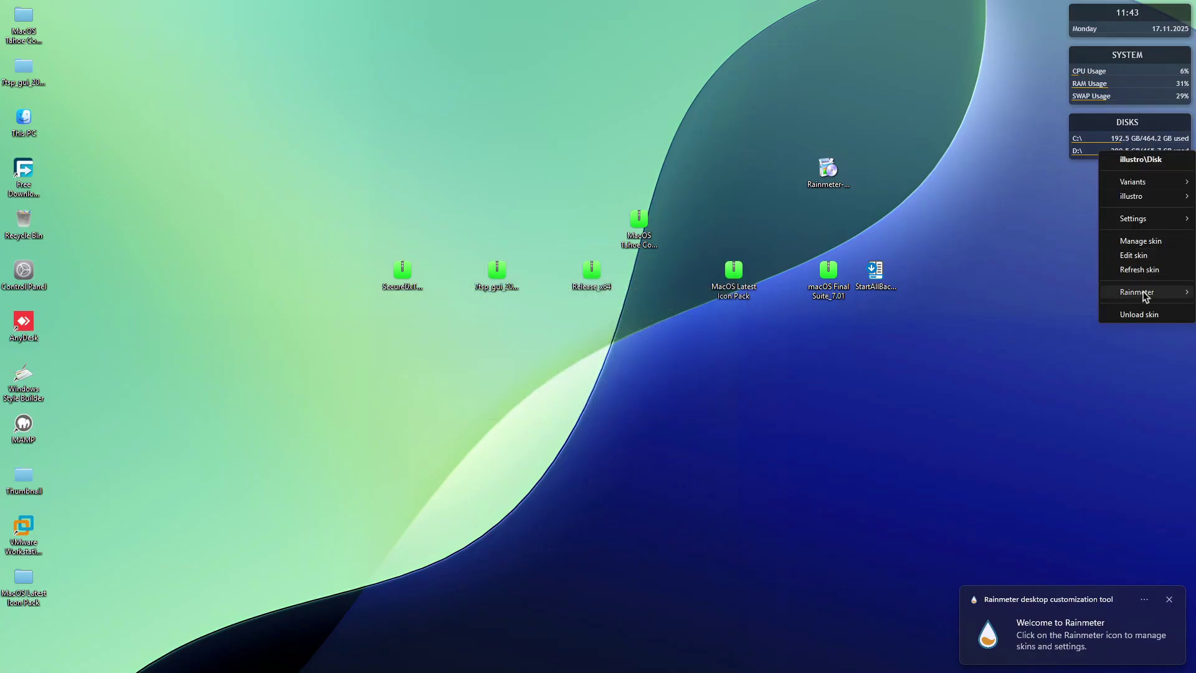
click(1140, 314)
right_click(1140, 89)
click(1138, 251)
right_click(1129, 19)
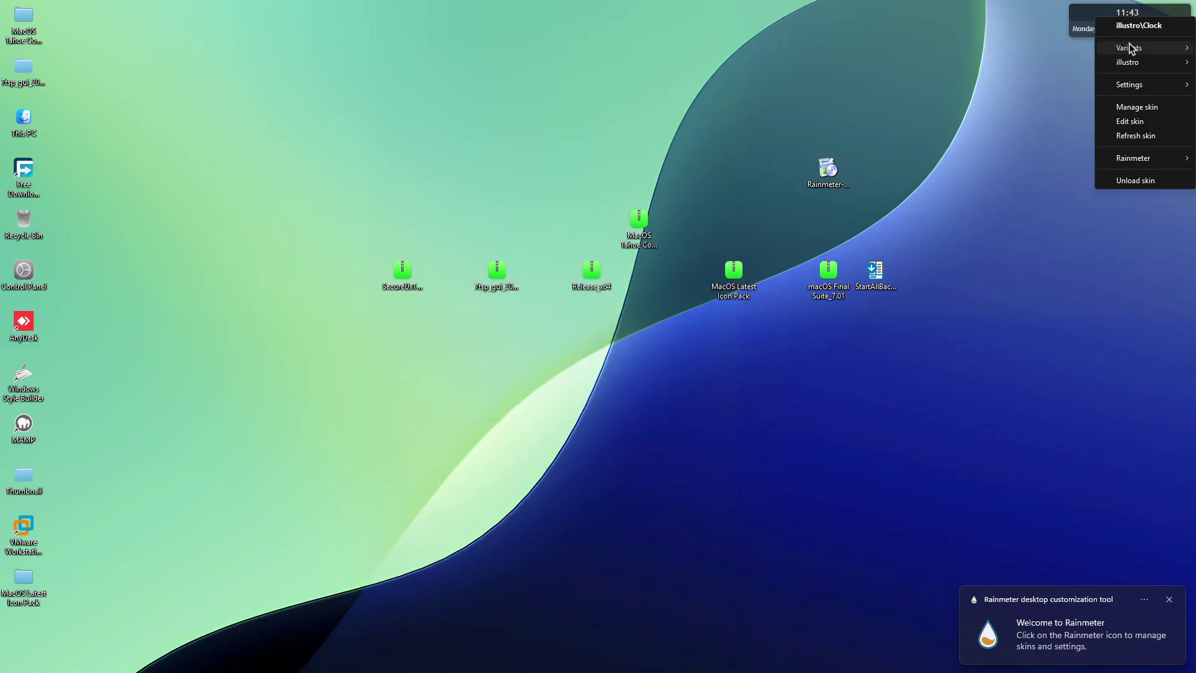
click(1140, 180)
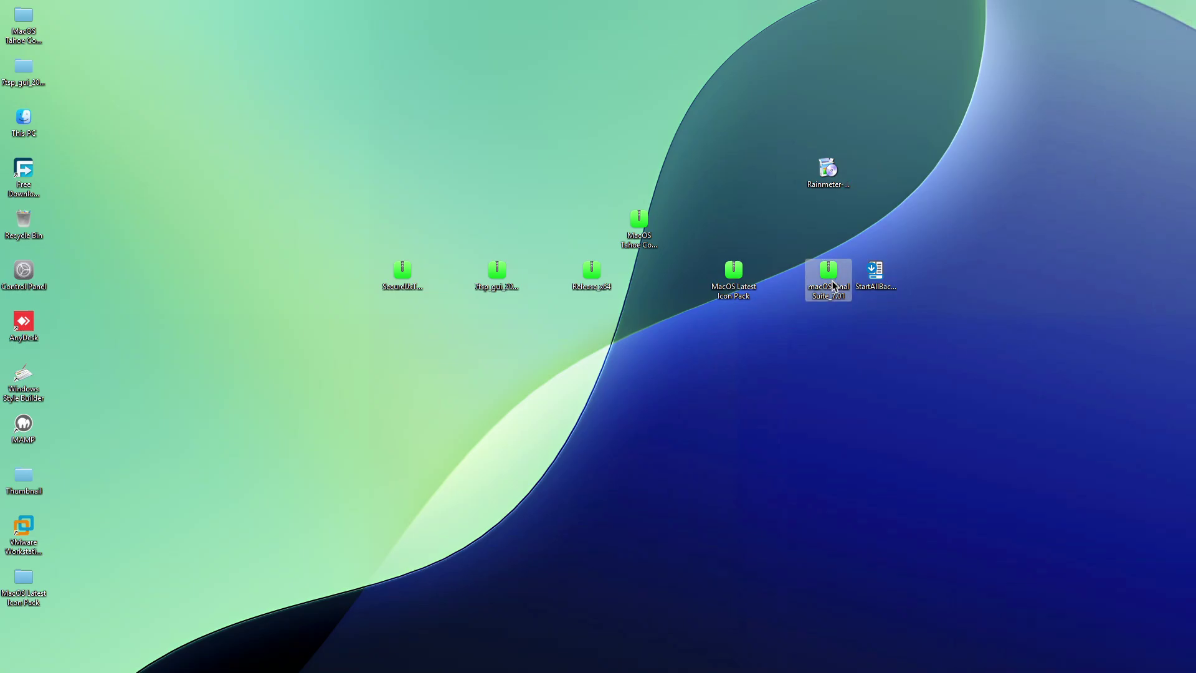
Install the macOS Final Suite_7.01 .rmskin from its archive, then close the archive
double_click(834, 280)
double_click(326, 200)
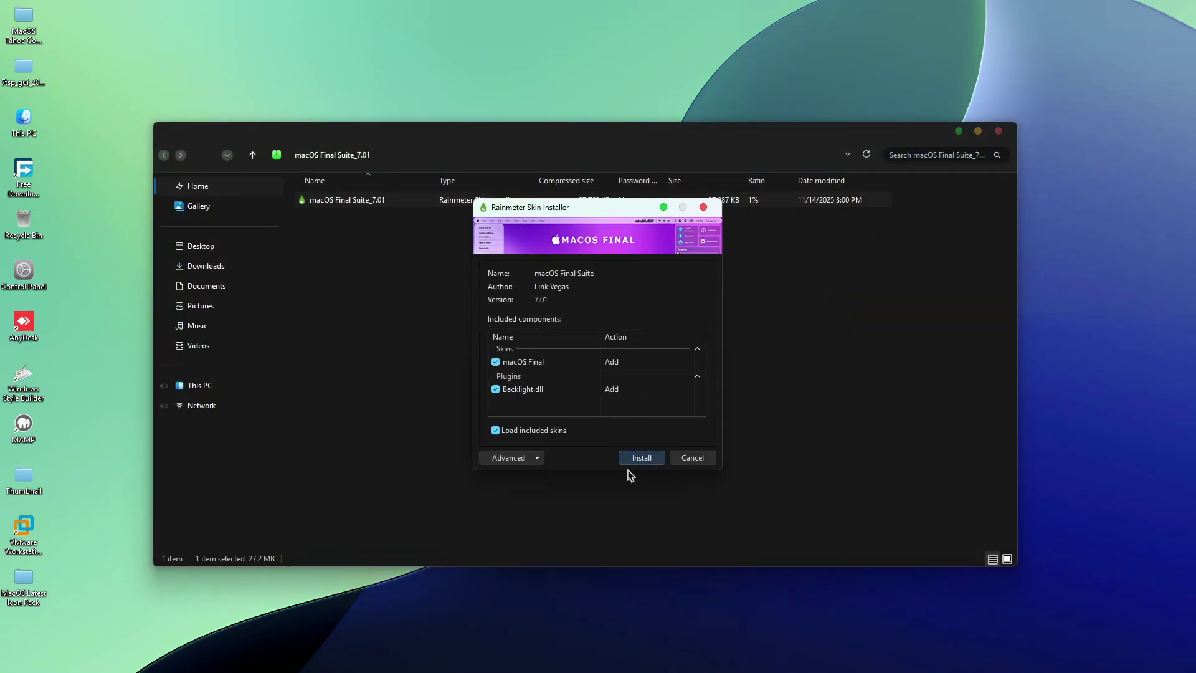
click(641, 461)
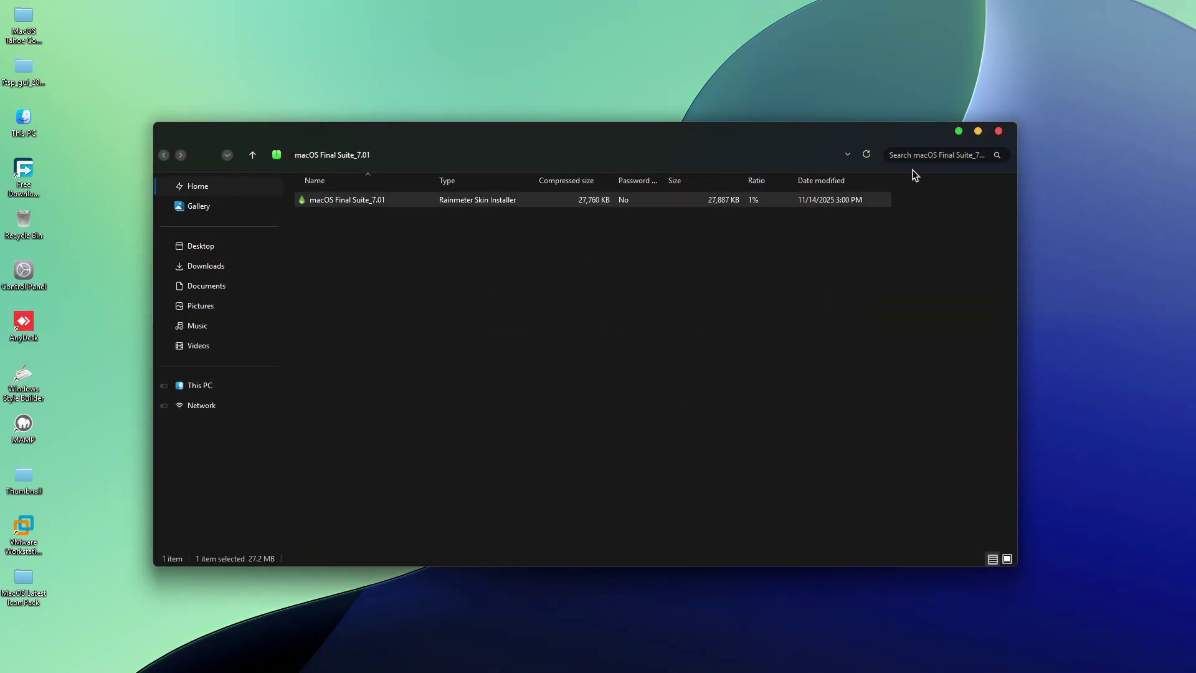
click(1000, 131)
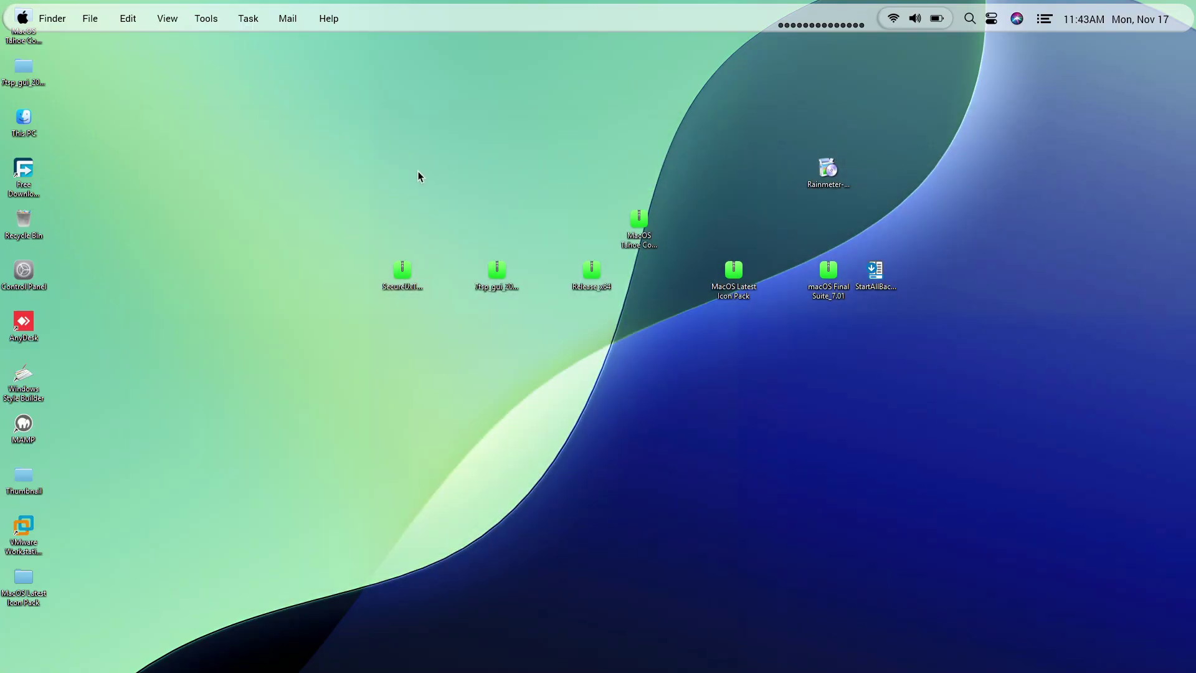
Load the Dock skin from the menu bar skin and move the dock to the bottom edge
right_click(260, 156)
click(439, 138)
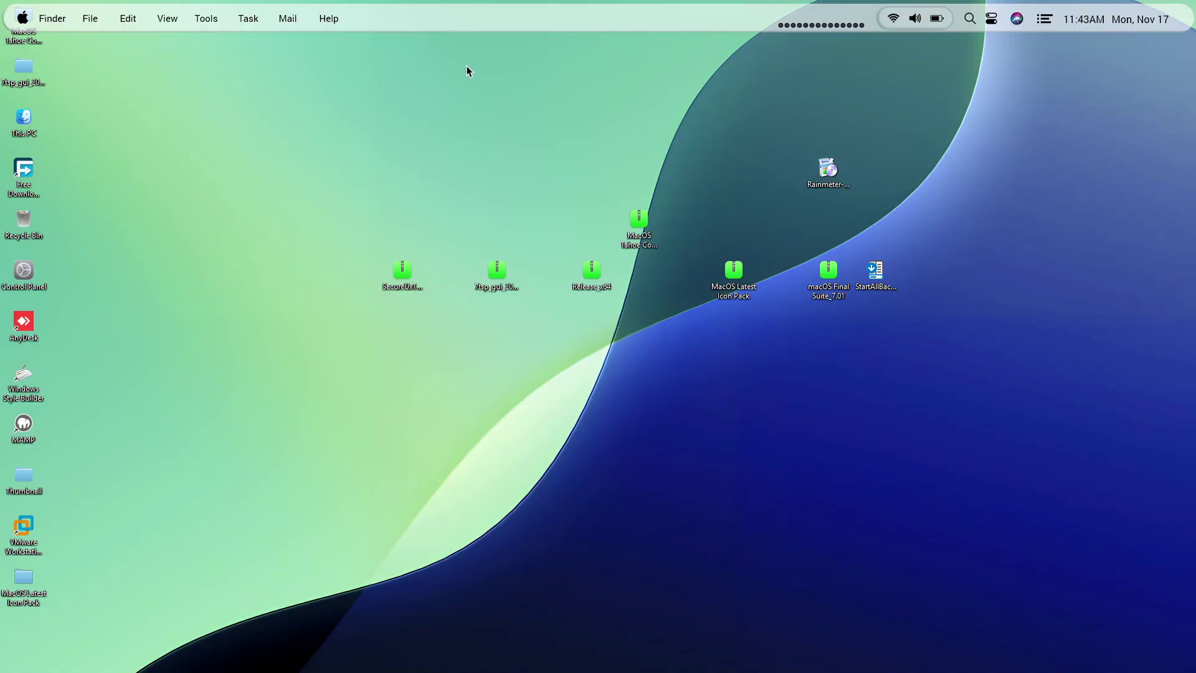
right_click(471, 19)
mouse_move(516, 60)
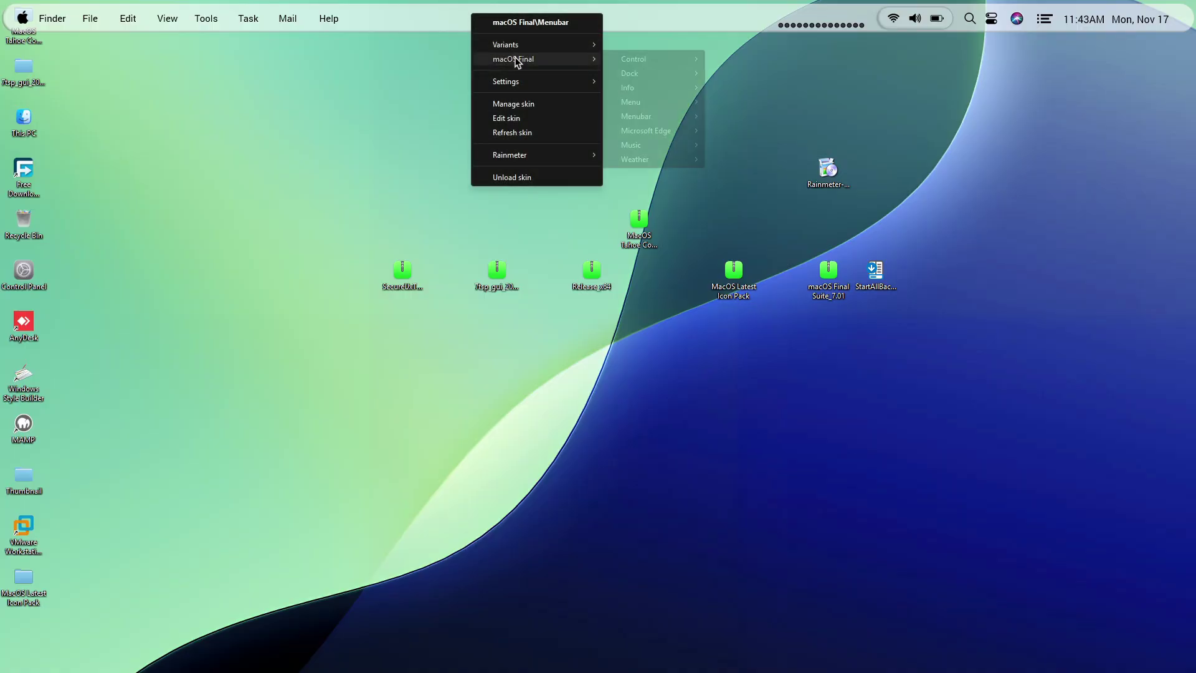
mouse_move(686, 75)
click(774, 73)
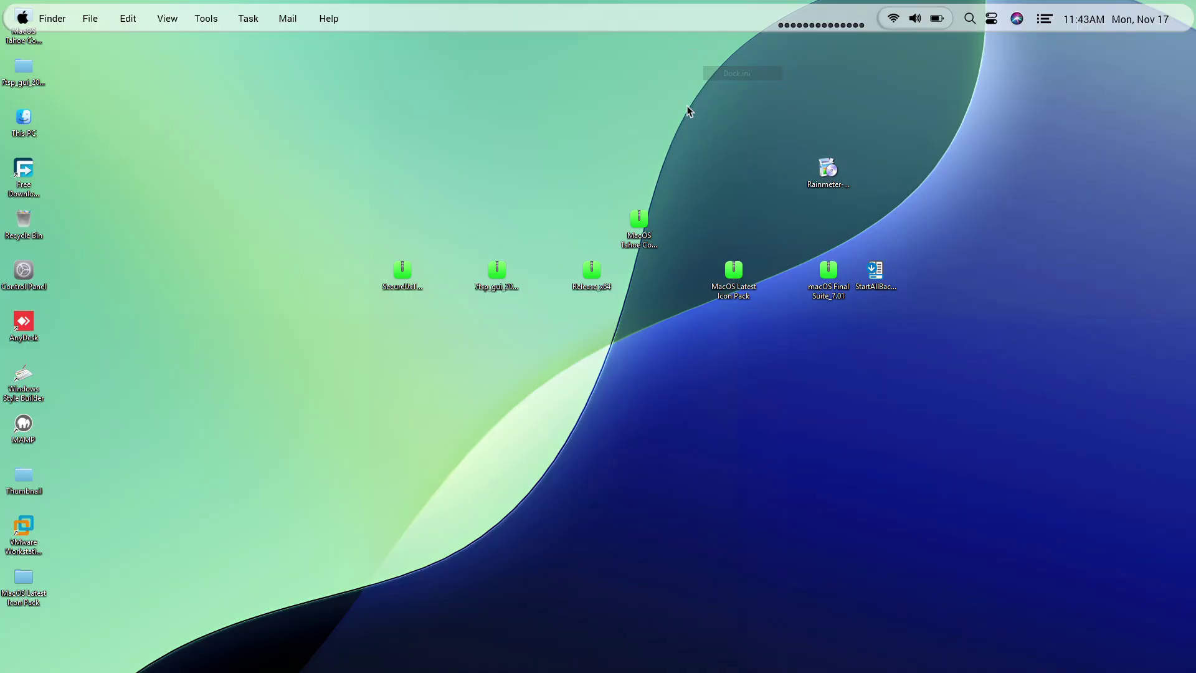
drag(871, 48, 869, 671)
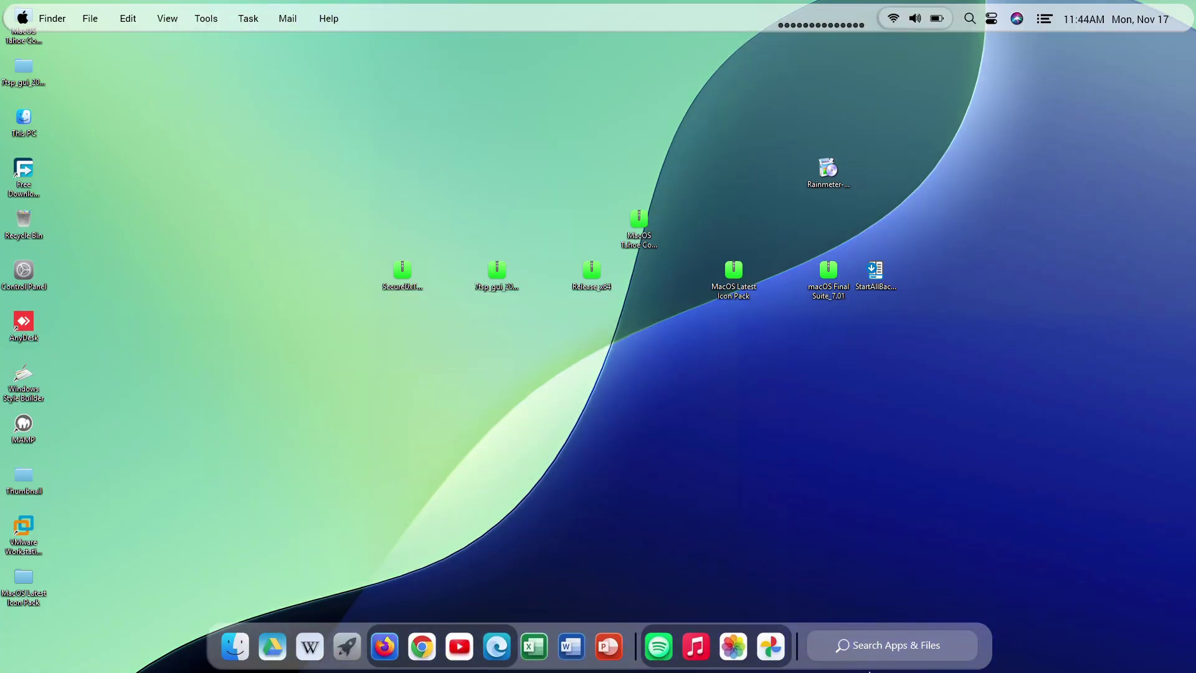
Hide all desktop icons via the desktop View menu
right_click(263, 194)
mouse_move(310, 196)
click(478, 280)
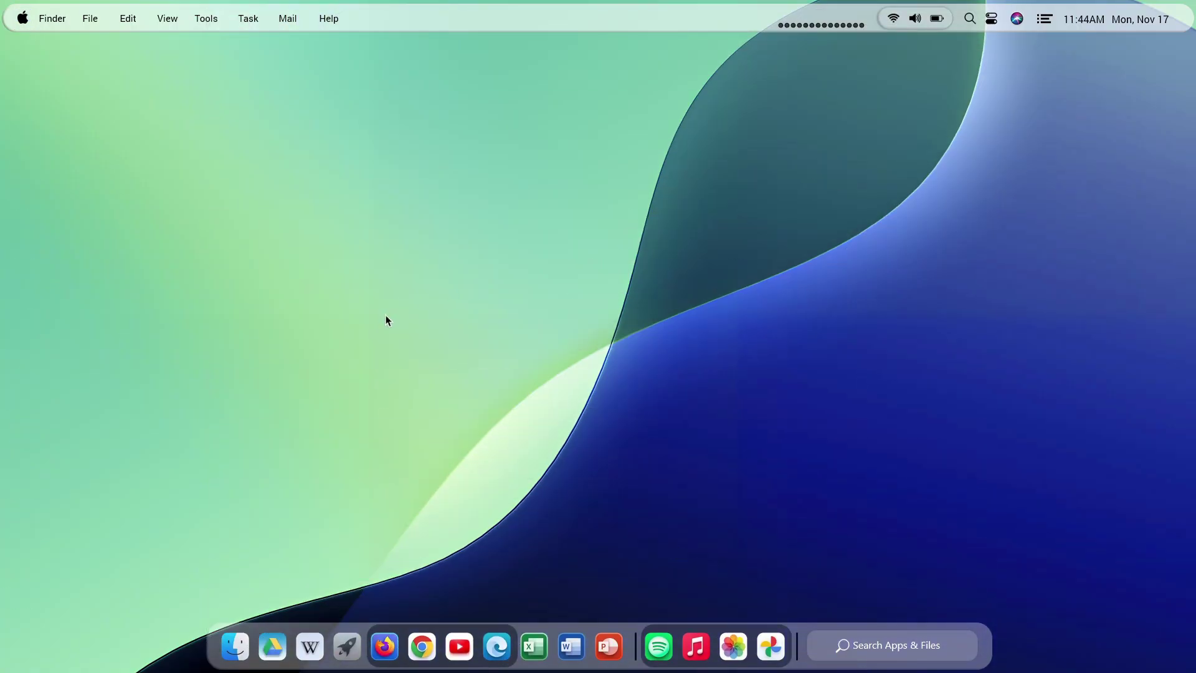
Browse This PC and the Desktop folder in Finder, then show desktop icons again
click(235, 647)
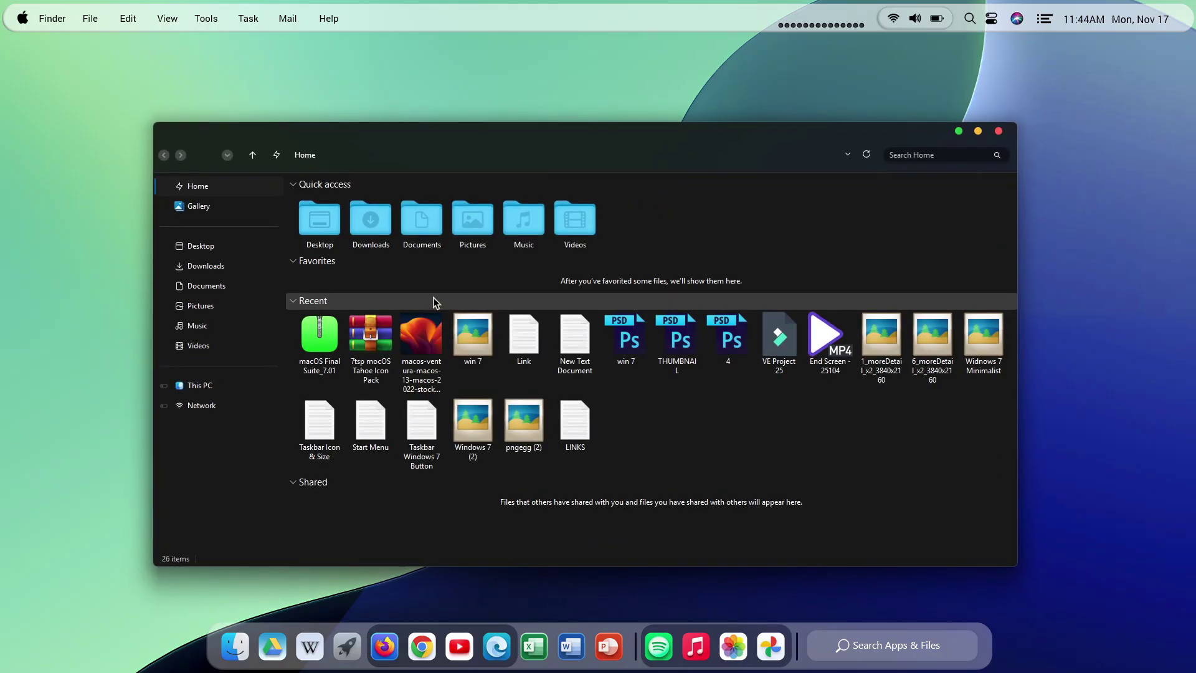
click(195, 390)
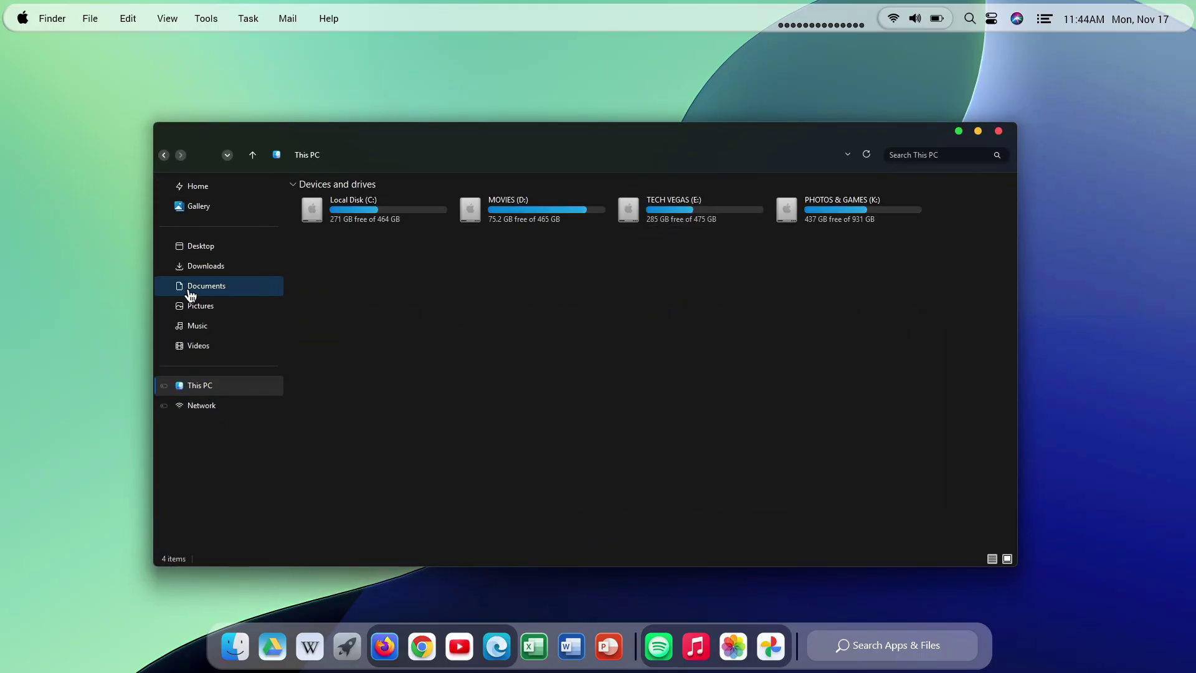
click(234, 247)
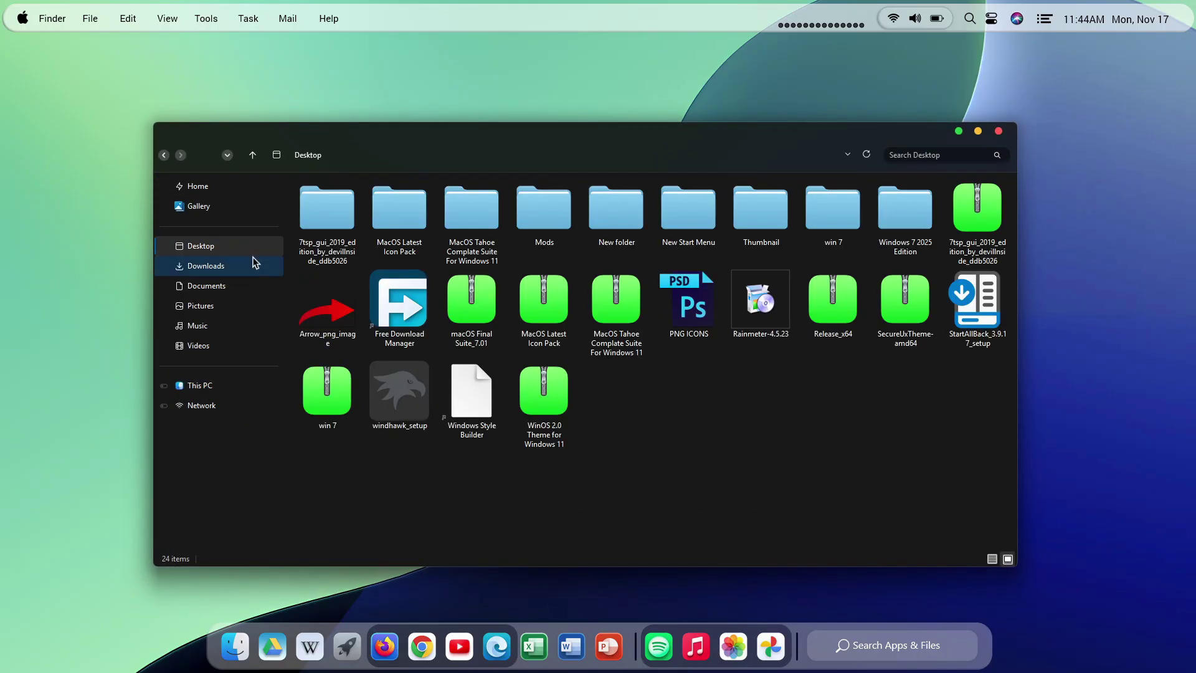
click(999, 131)
right_click(434, 152)
click(660, 244)
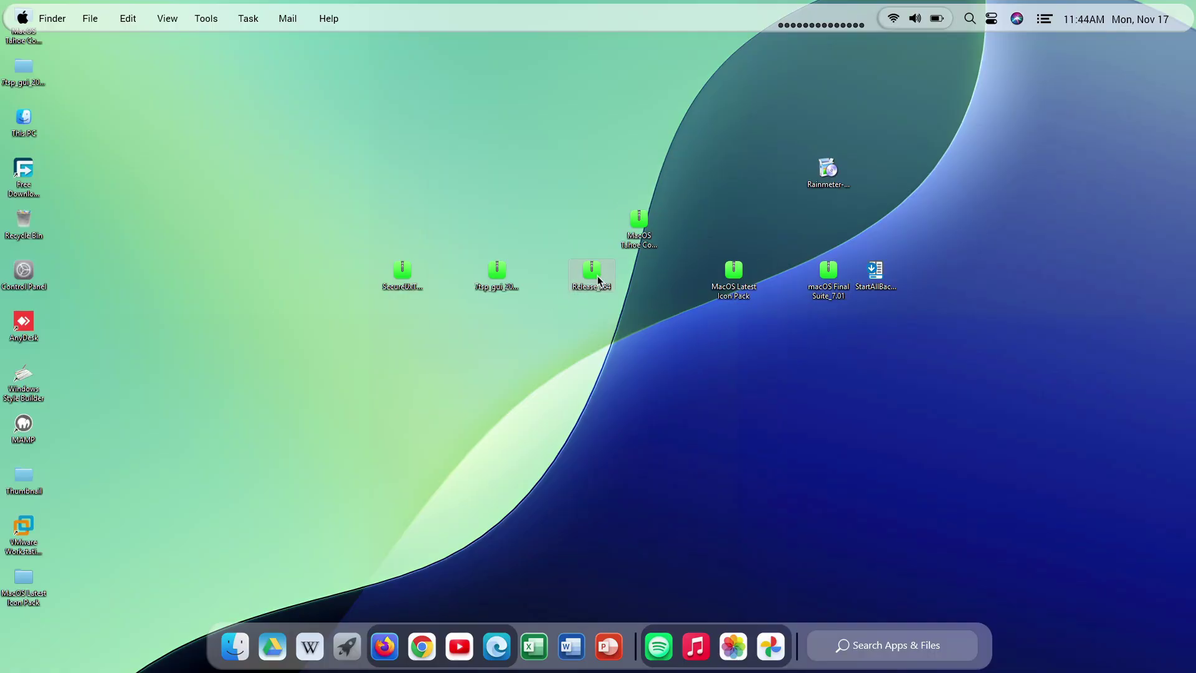
Extract the Release_x64 archive with WinRAR using default settings
right_click(599, 280)
mouse_move(648, 316)
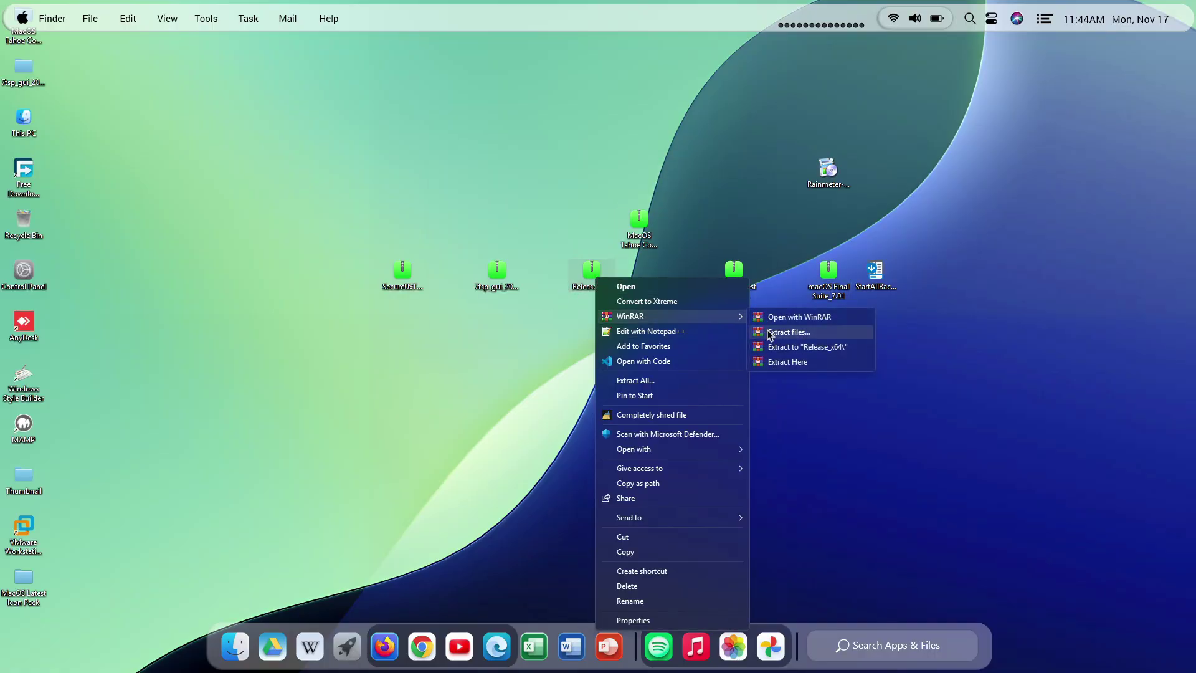
click(788, 332)
click(645, 472)
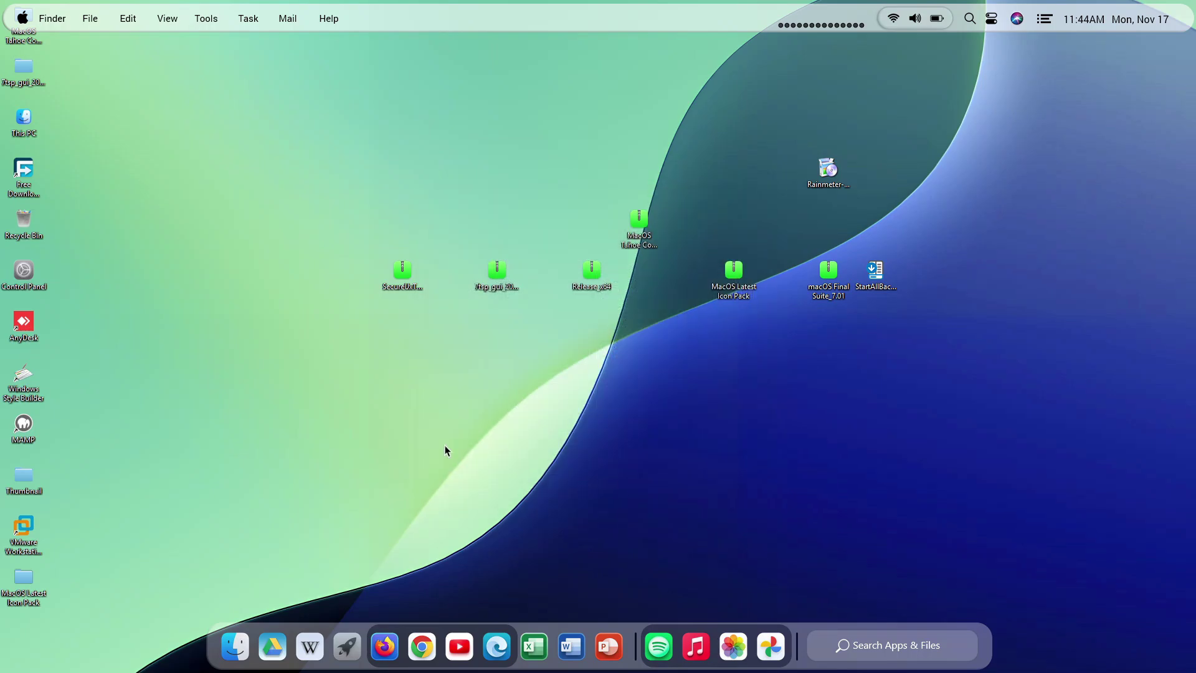
Copy the extracted Release_x64 folder and paste it into Local Disk (C:)
right_click(26, 644)
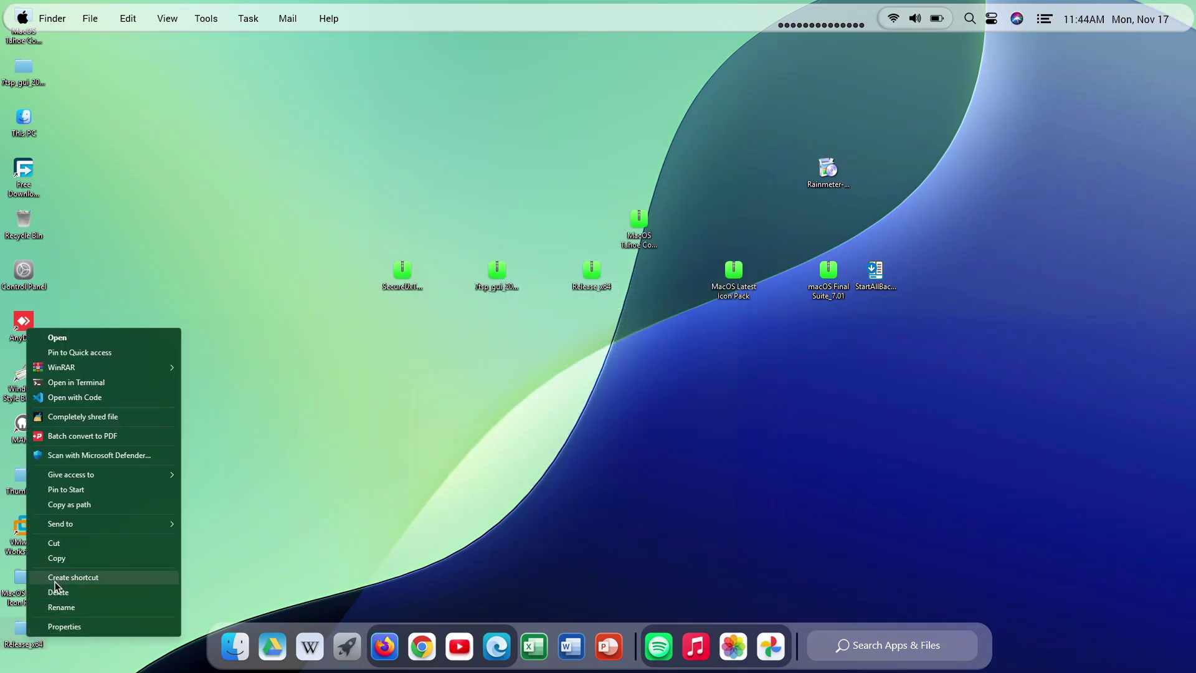
click(56, 544)
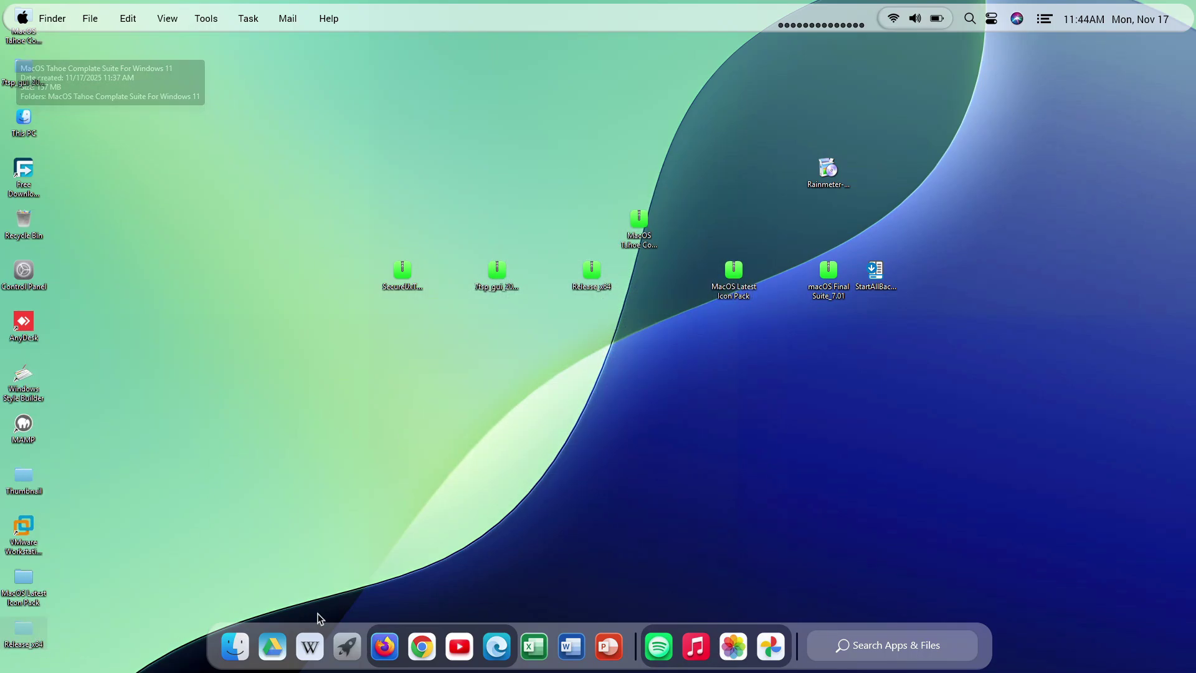
click(235, 647)
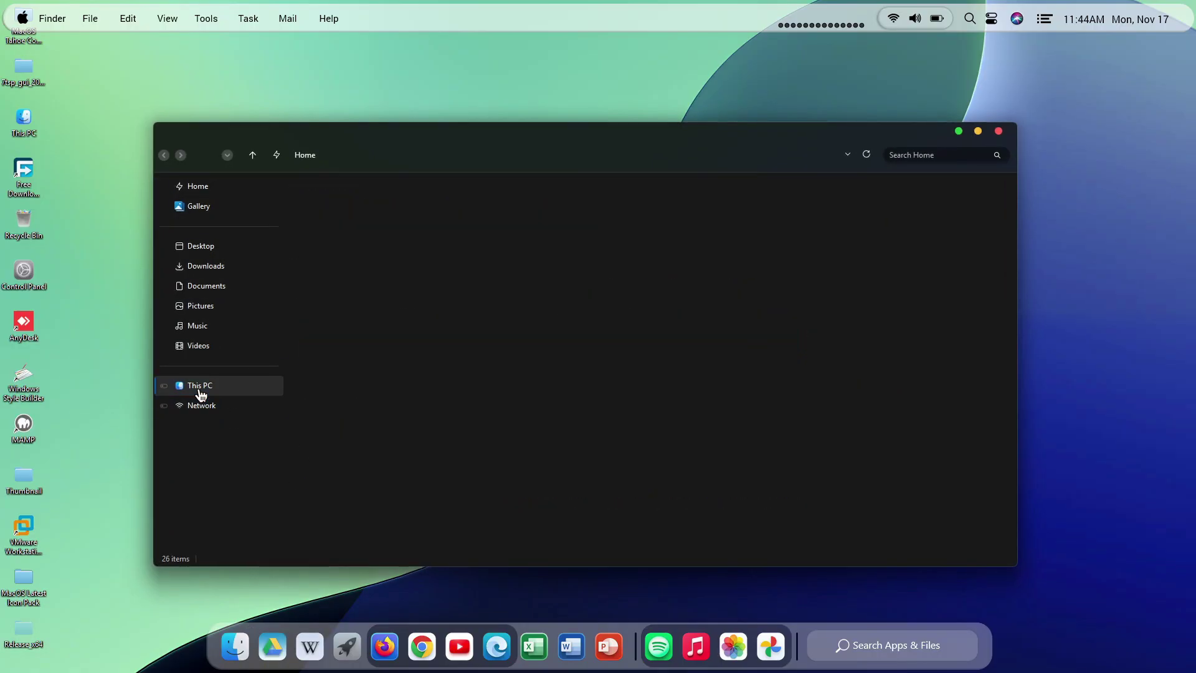
click(240, 390)
double_click(376, 219)
right_click(445, 300)
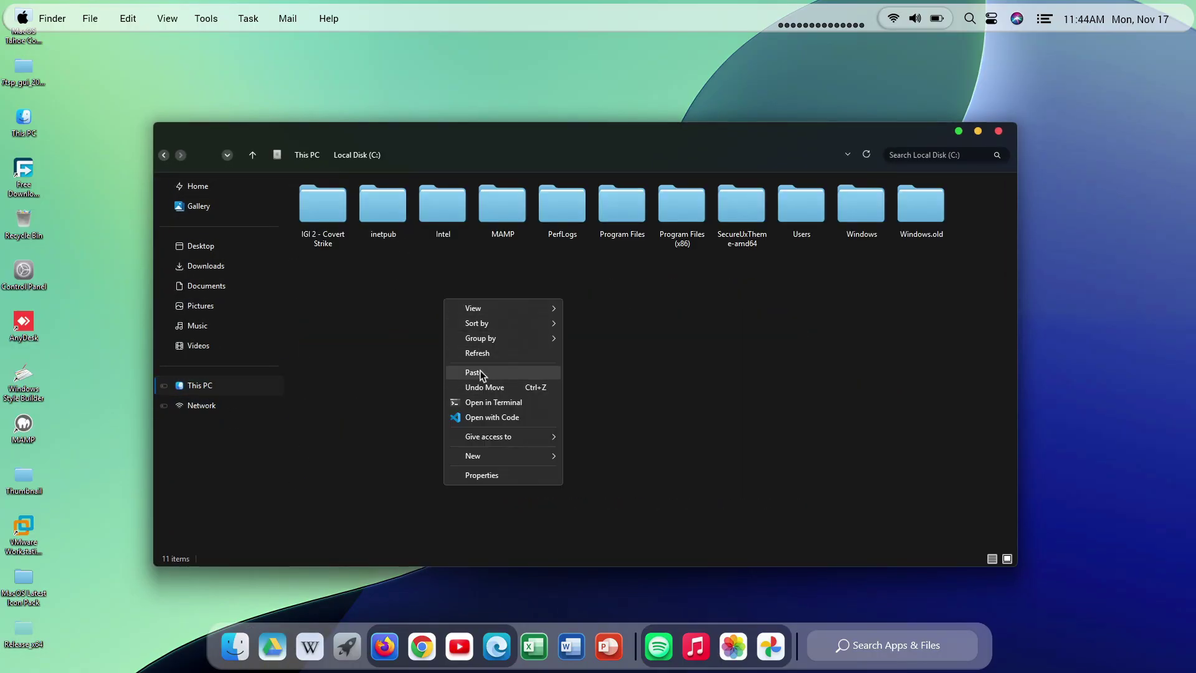
click(480, 372)
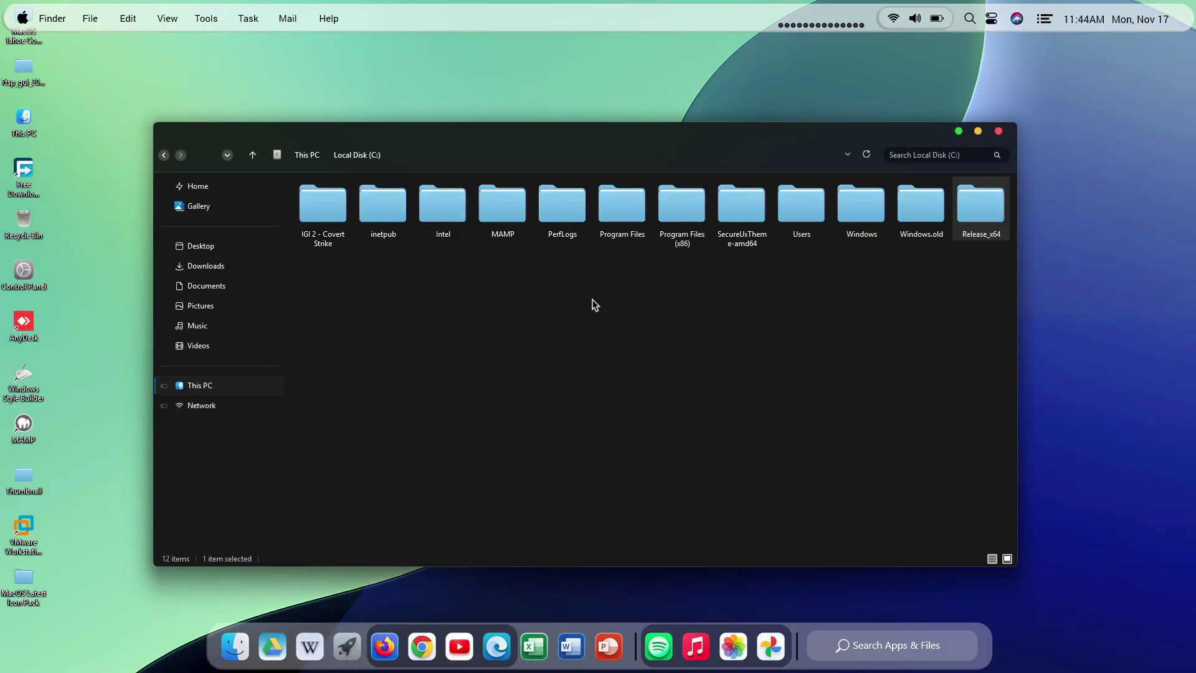
Run the register script in Release_x64\Release as administrator and confirm the RegSvr32 success
double_click(992, 232)
double_click(350, 200)
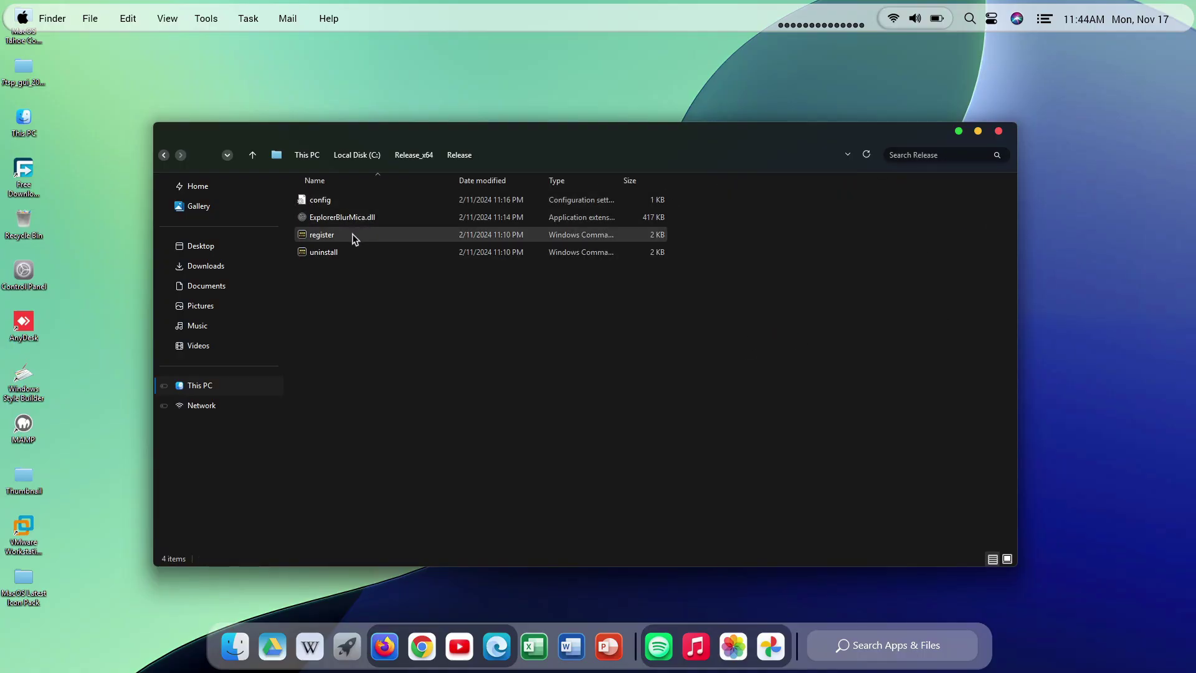
right_click(314, 242)
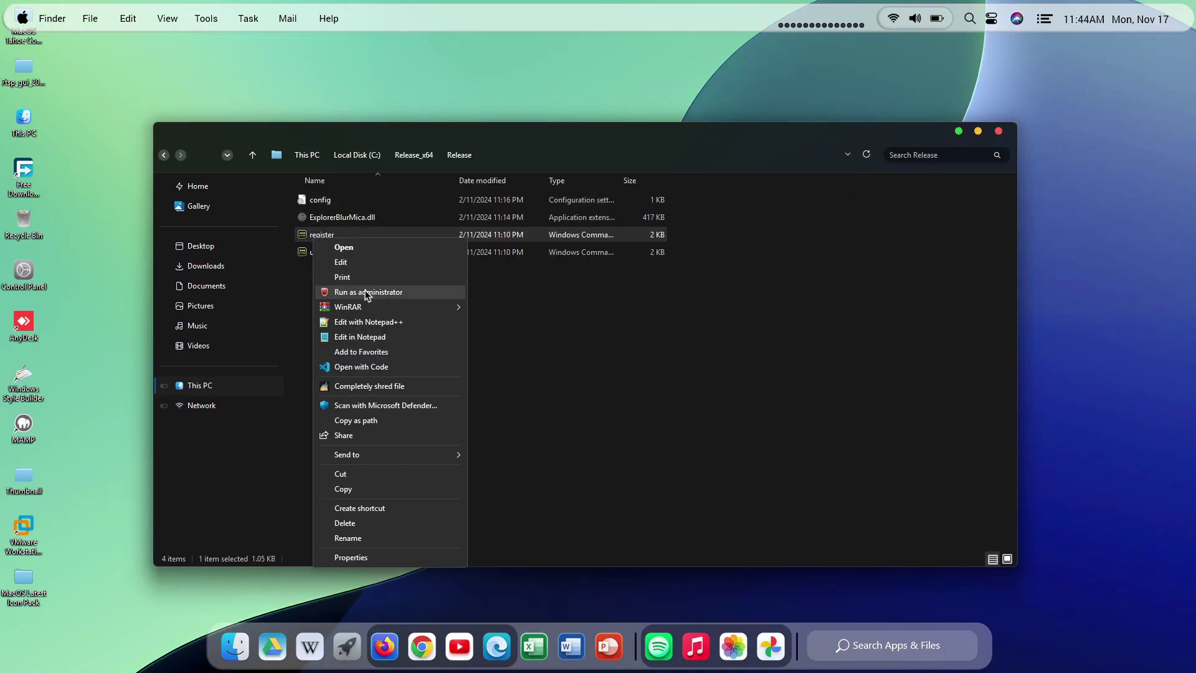
click(368, 292)
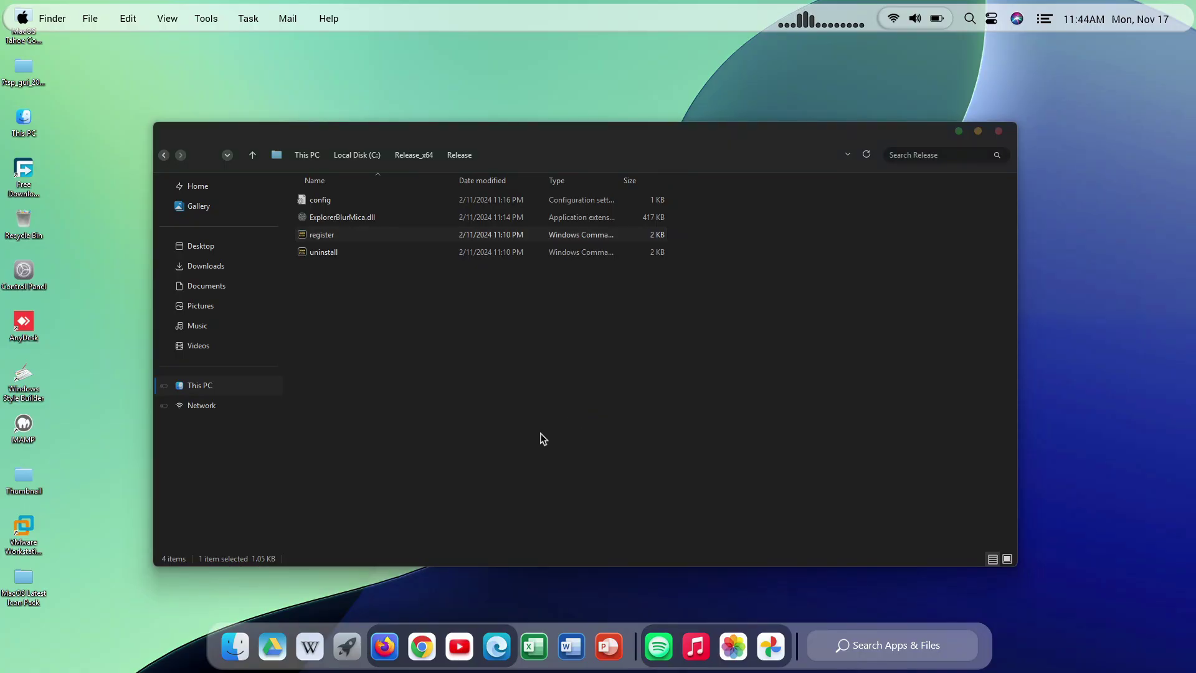
click(693, 388)
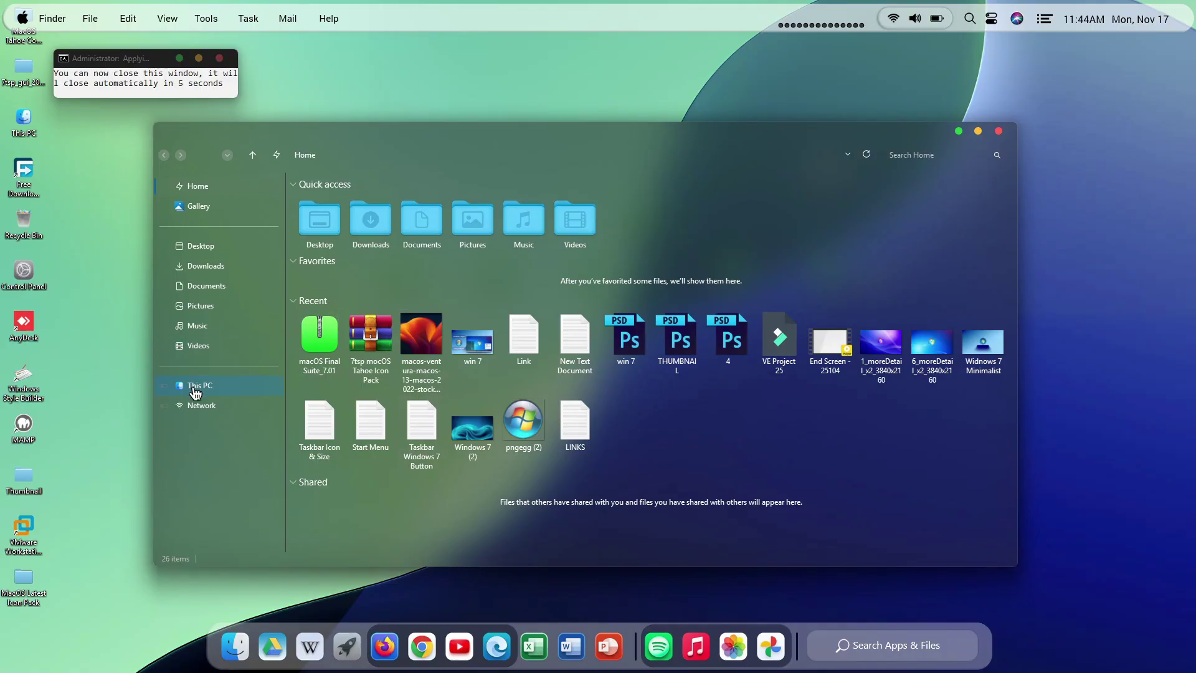
Navigate back to C:\Release_x64 via This PC
click(195, 387)
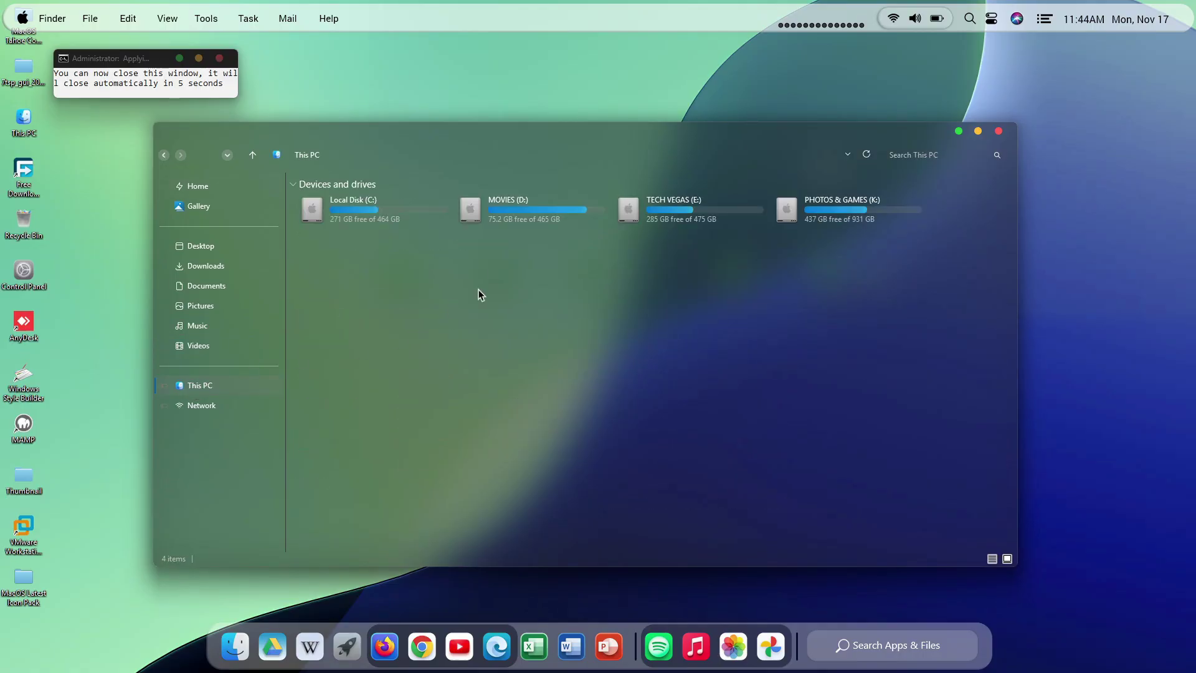
double_click(417, 226)
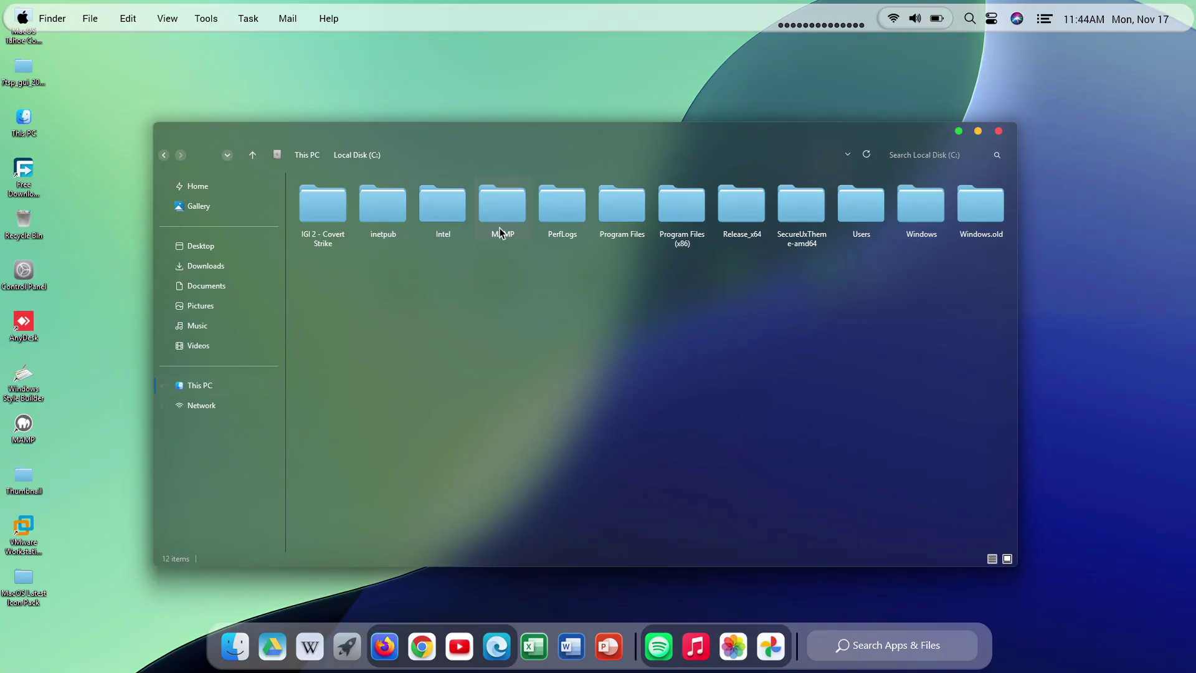
click(984, 230)
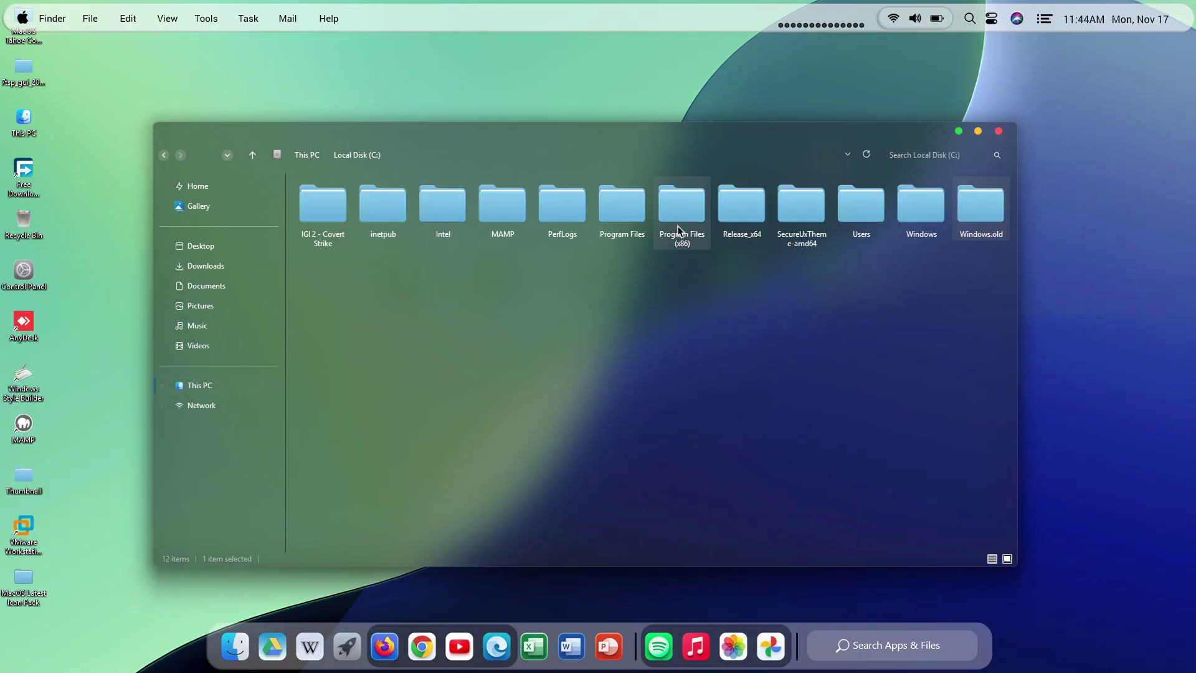
double_click(741, 228)
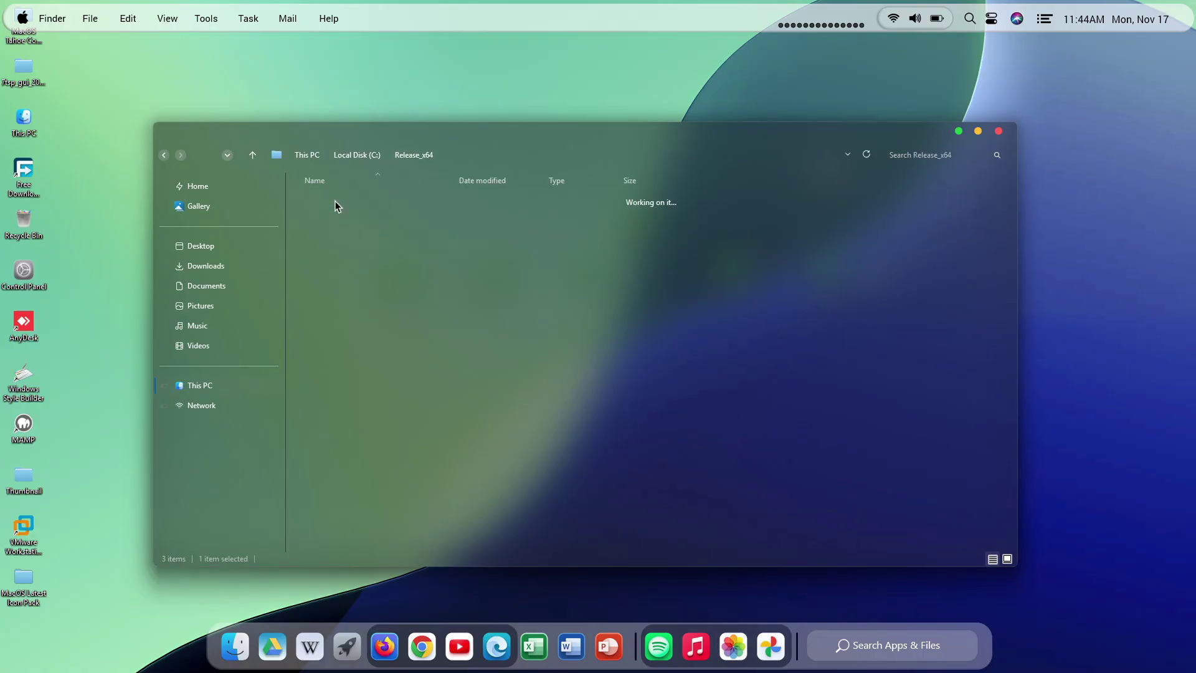
In config.ini, change showLine from true to false and the dark alpha a from 120 to 1
double_click(325, 201)
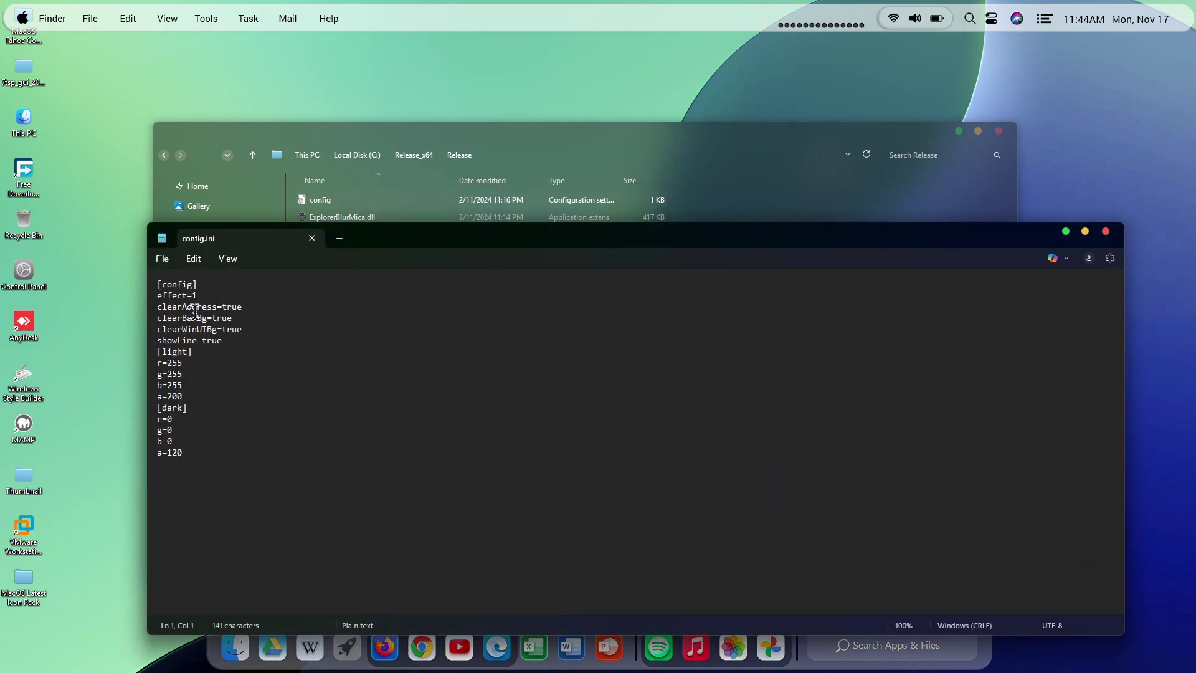
double_click(207, 340)
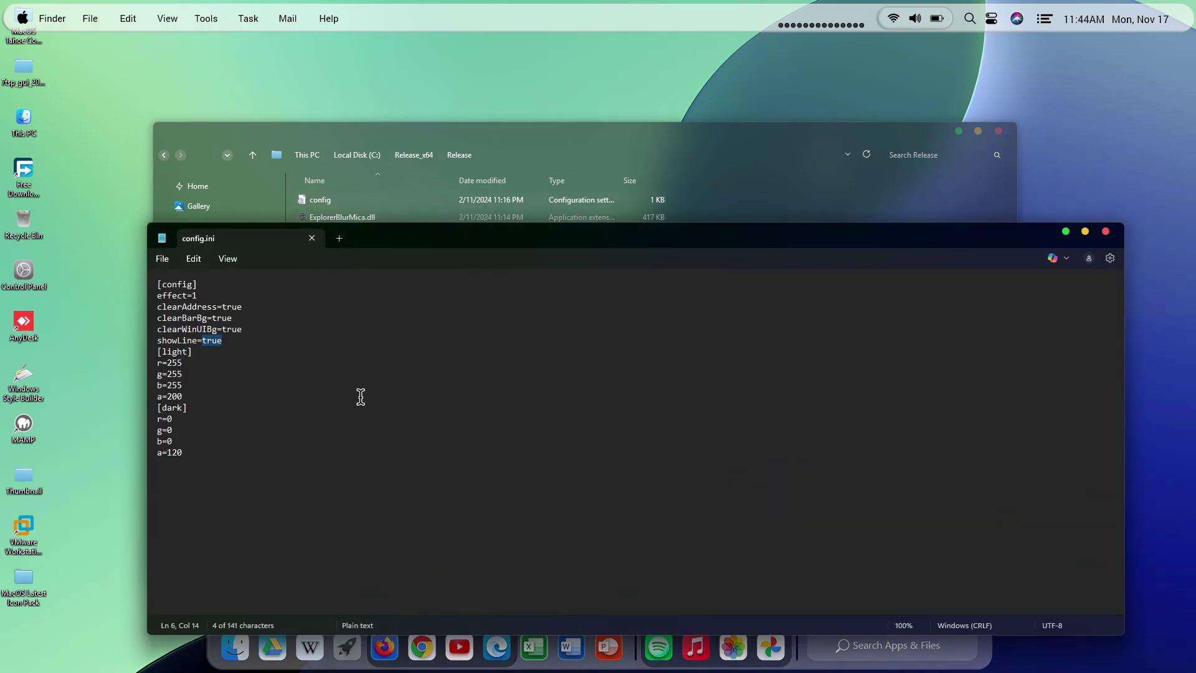
text(fals)
double_click(174, 453)
text(1)
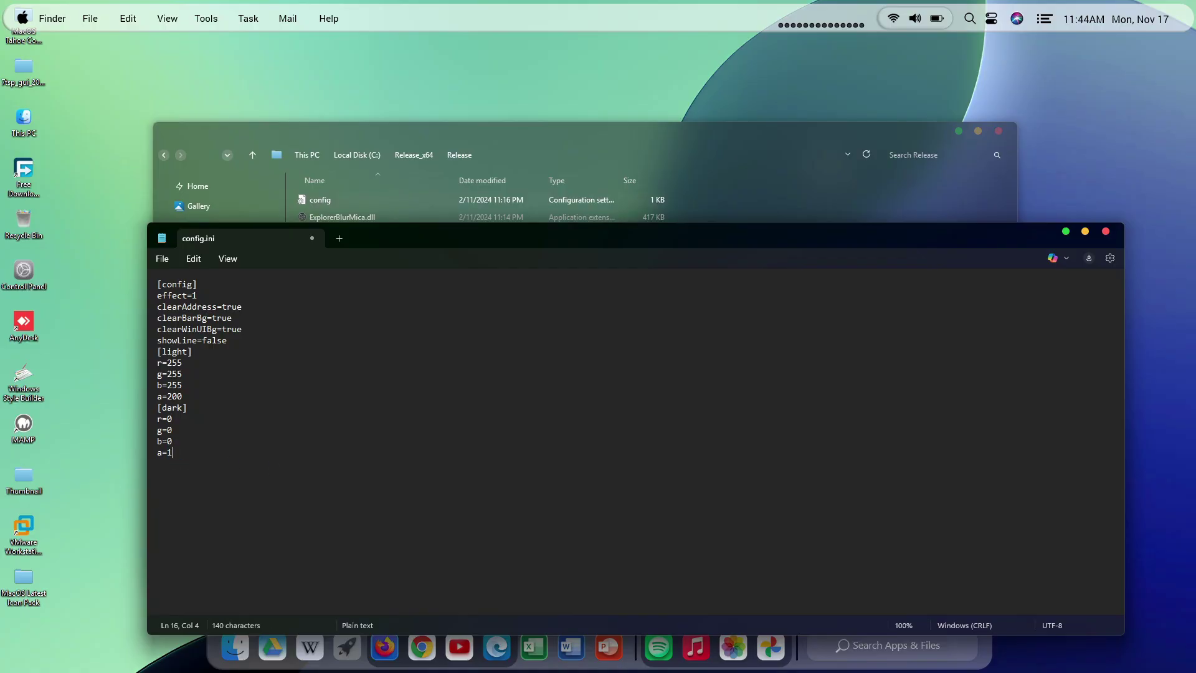
Save config.ini, then close Notepad and the Release folder window
click(162, 258)
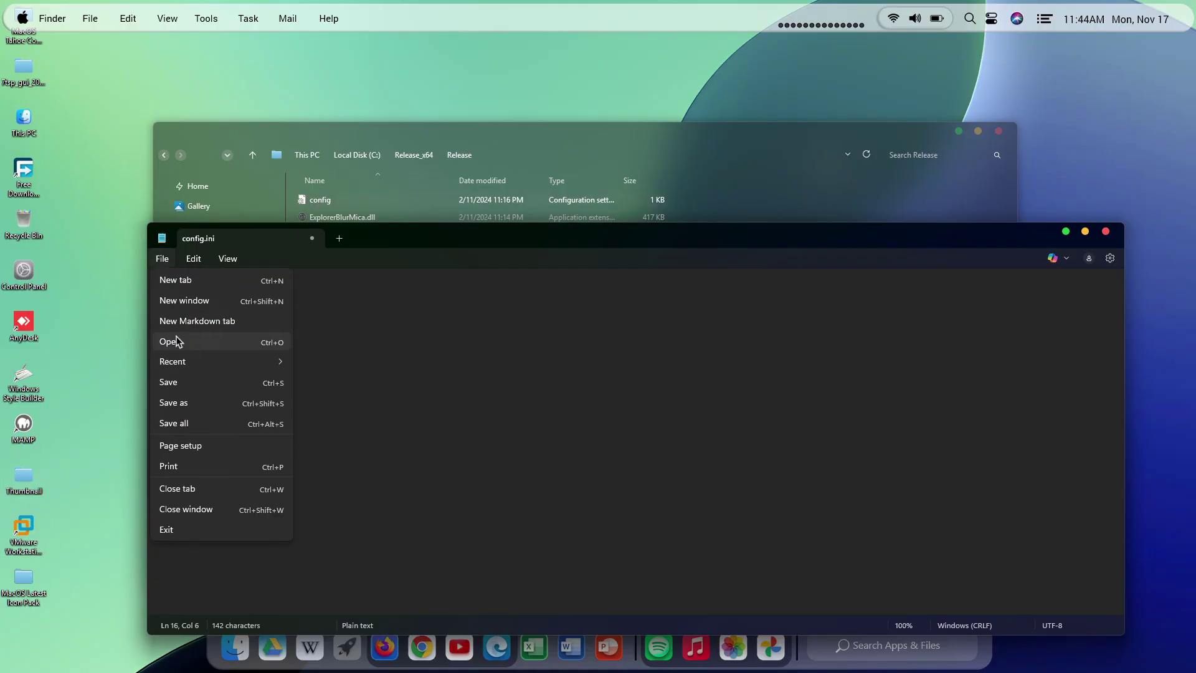
click(174, 382)
click(1106, 231)
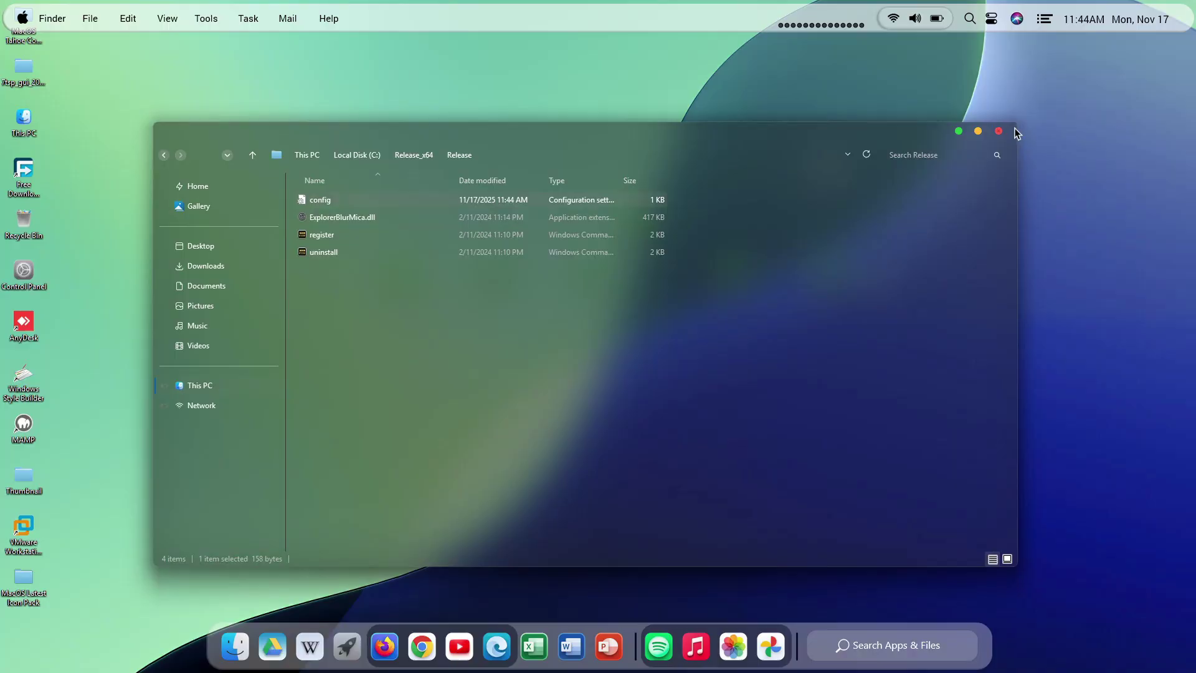
click(999, 131)
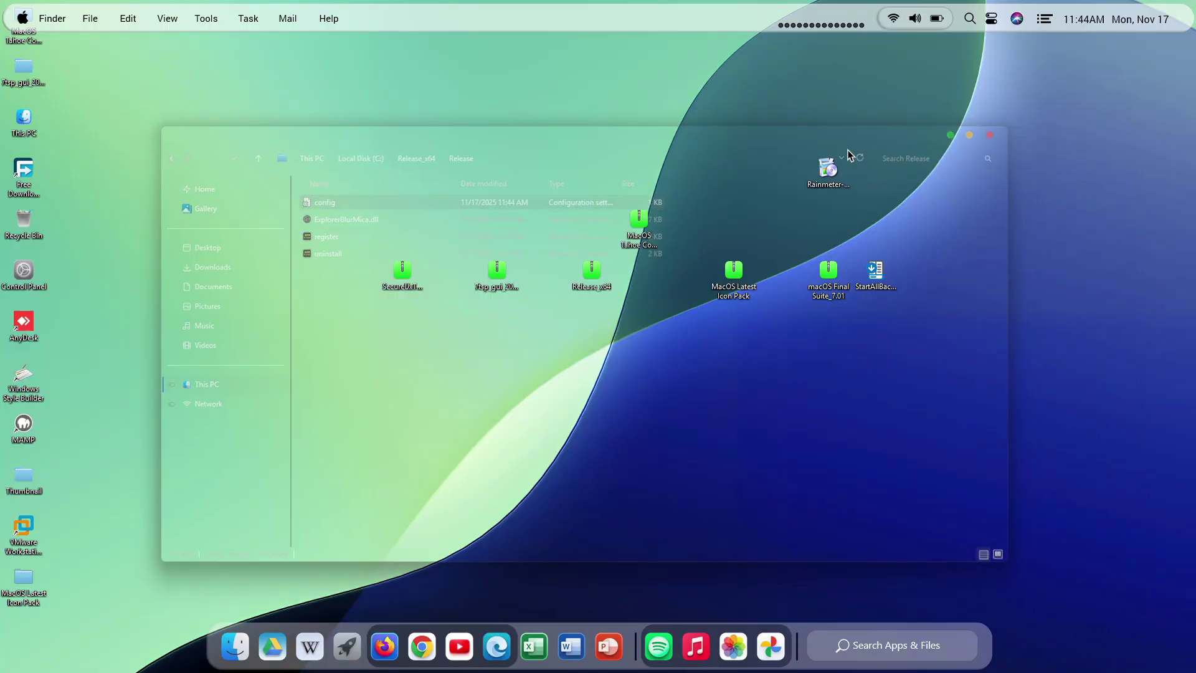
Open This PC in Finder, hide desktop icons, then move the window up-left and widen it
click(225, 630)
click(218, 389)
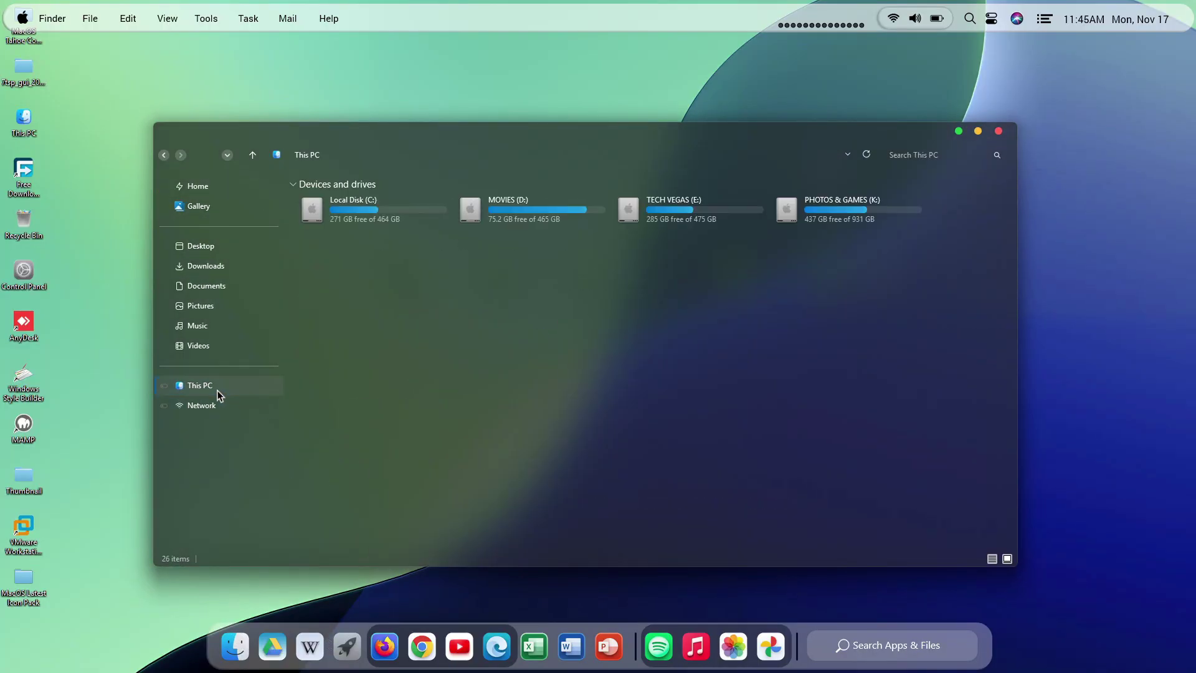
right_click(372, 79)
mouse_move(422, 87)
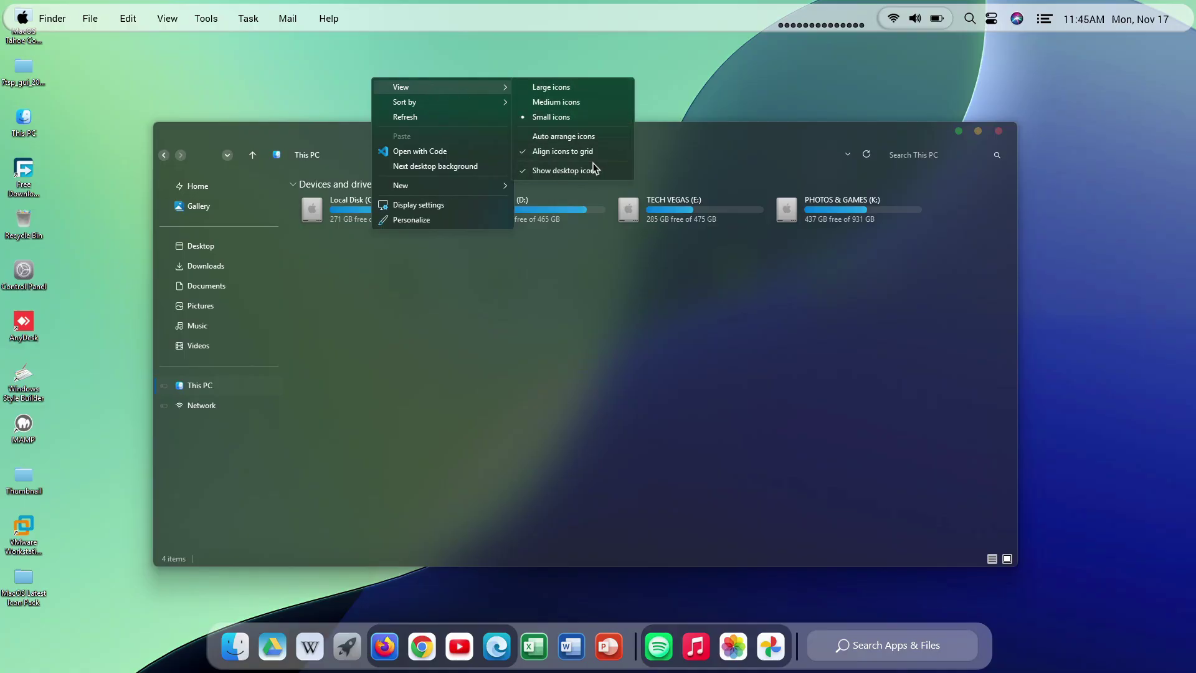
click(594, 169)
drag(593, 137, 563, 126)
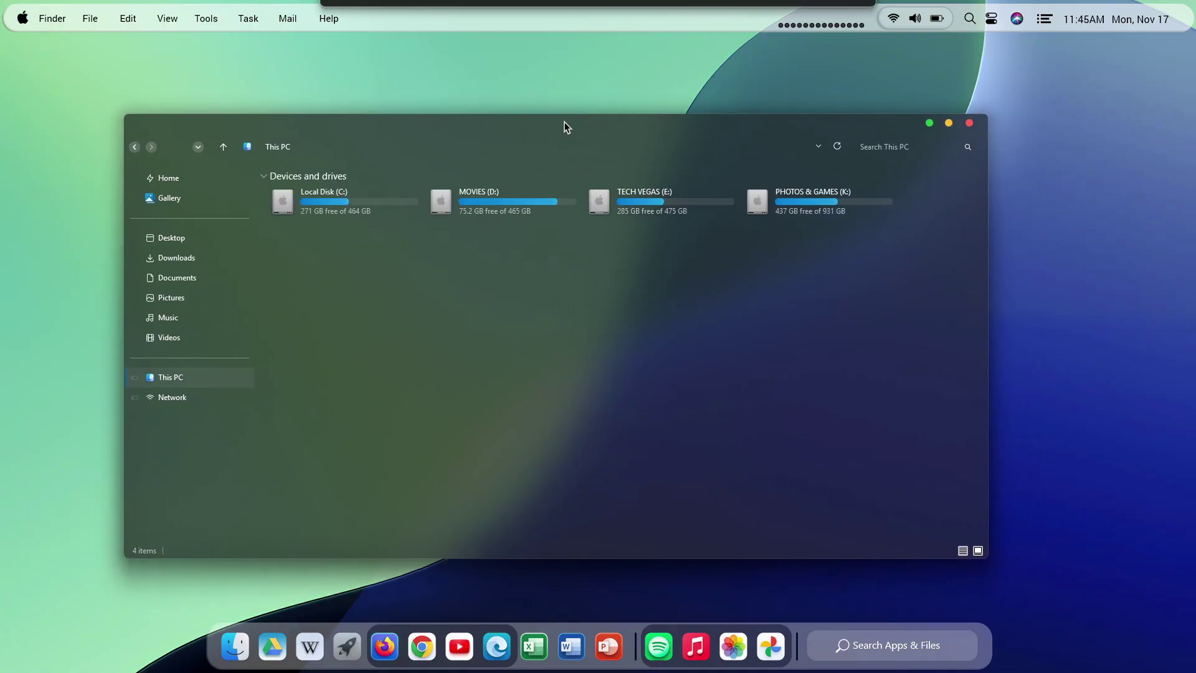
drag(989, 327, 1084, 329)
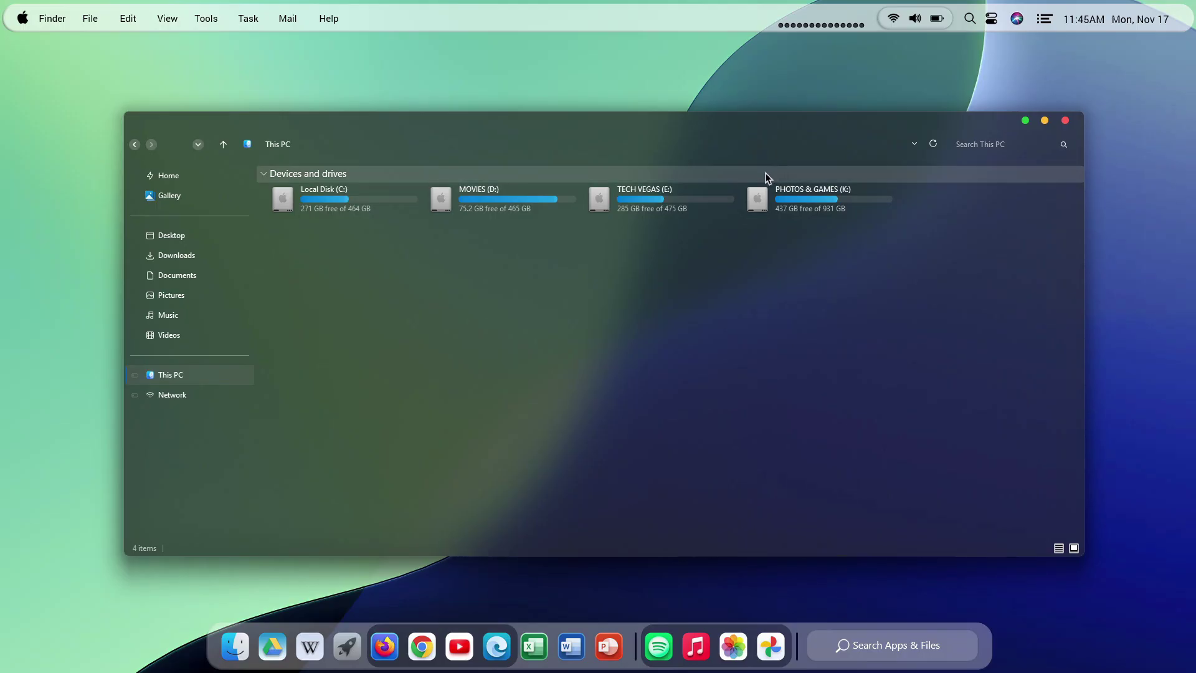